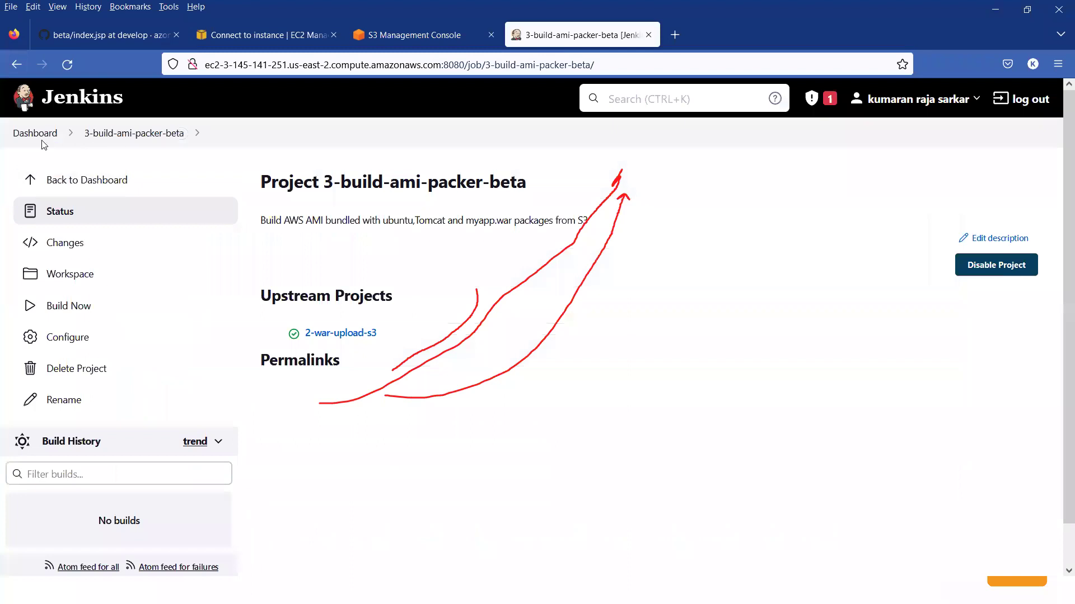
Step: Start a new build of the 1-build-maven job from the Jenkins dashboard
{"action": "left_click", "coordinate": [41, 133]}
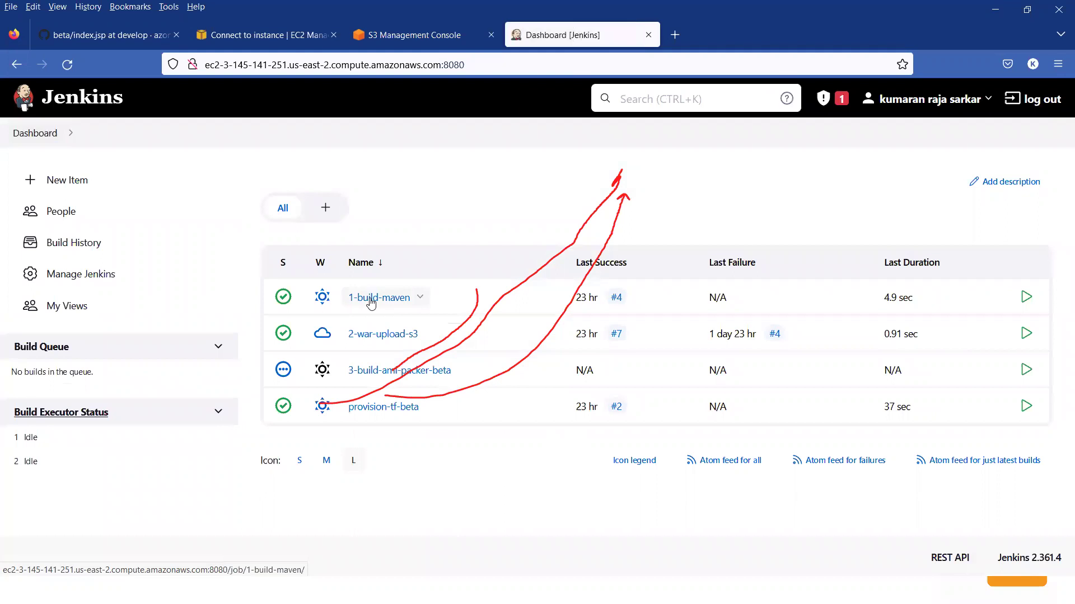
{"action": "key", "text": "Escape"}
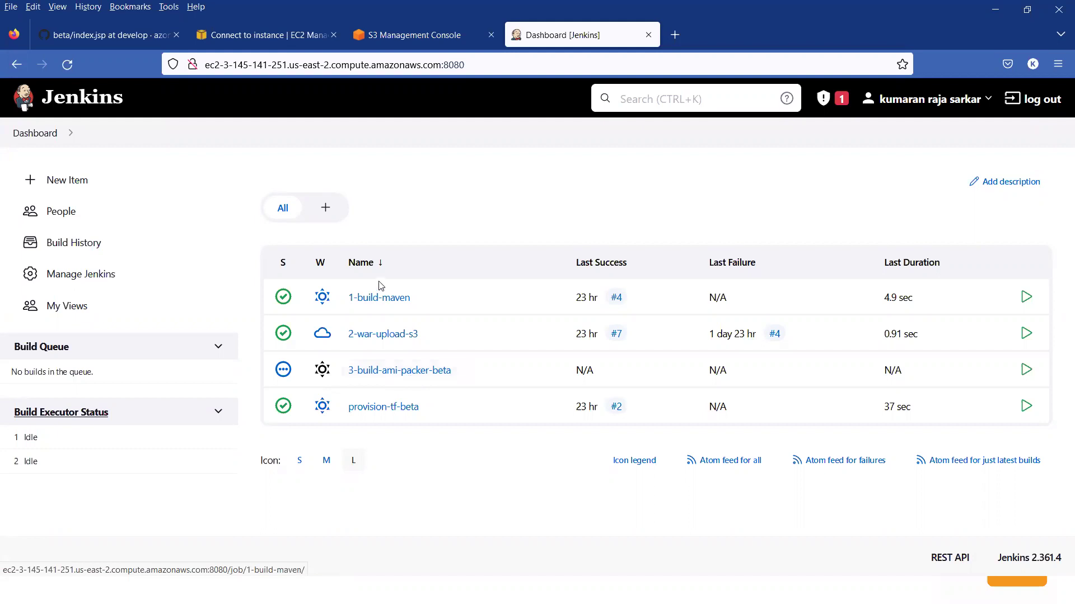
{"action": "left_click", "coordinate": [380, 300]}
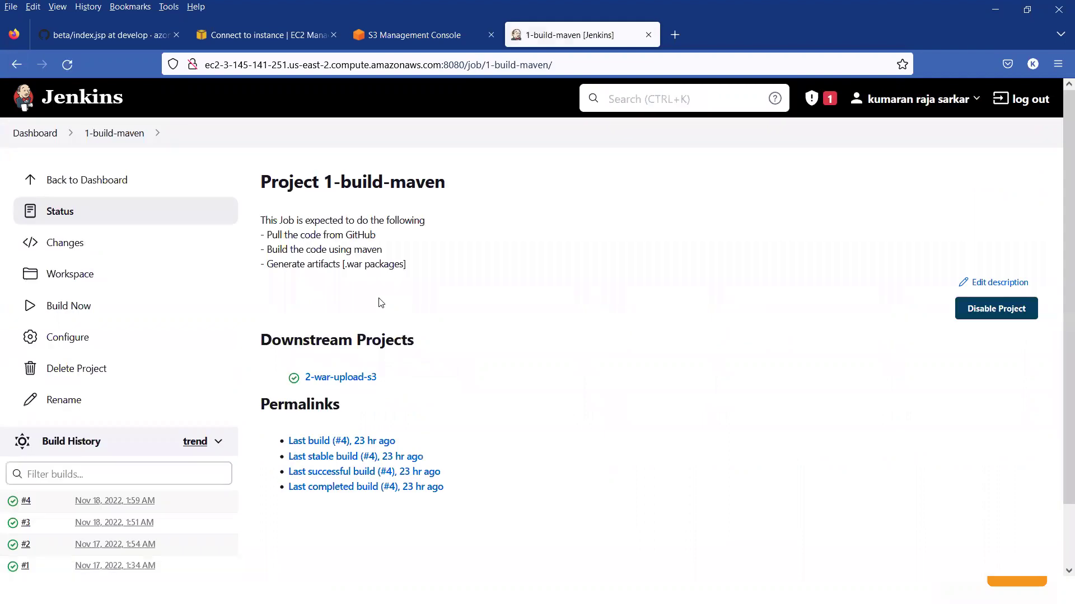
{"action": "left_click", "coordinate": [70, 307]}
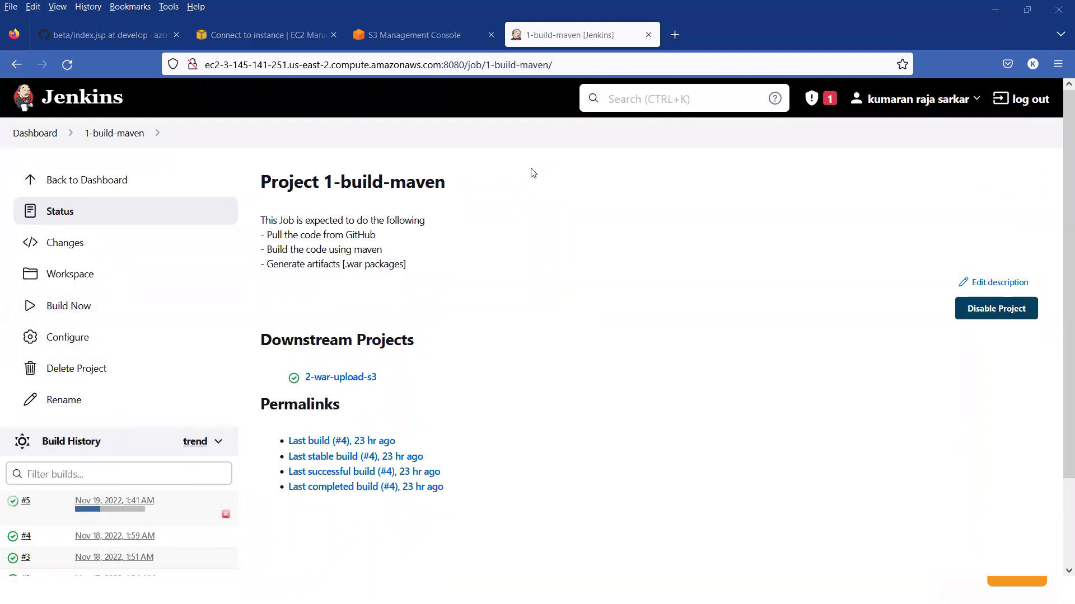
Step: Open the console output of 1-build-maven build #5 and review it through to the end
{"action": "left_click", "coordinate": [124, 502]}
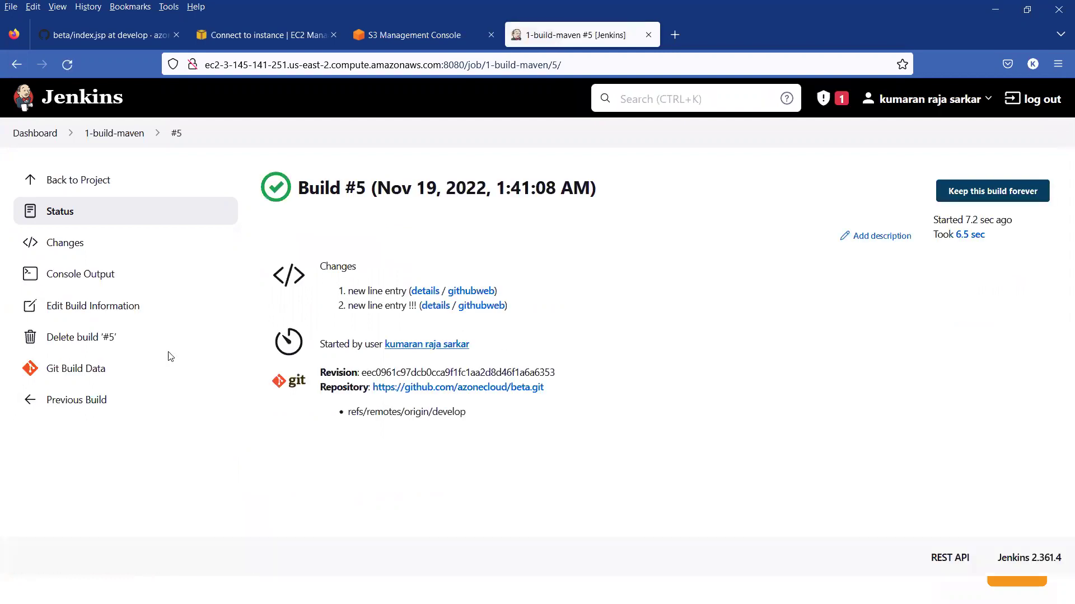
{"action": "left_click", "coordinate": [65, 281]}
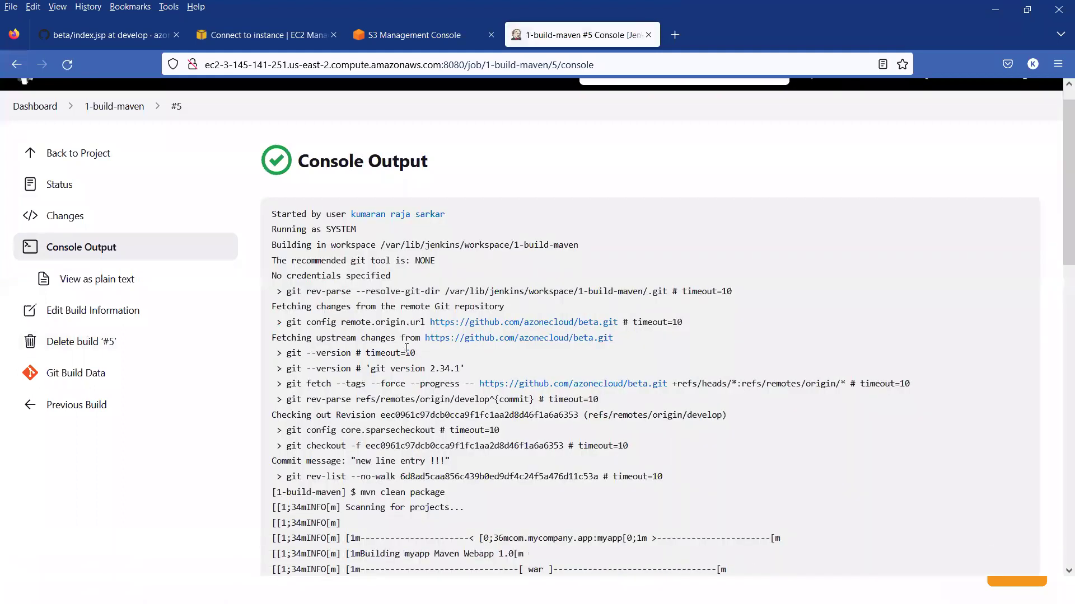
{"action": "scroll", "coordinate": [405, 346], "scroll_direction": "down", "scroll_amount": 15}
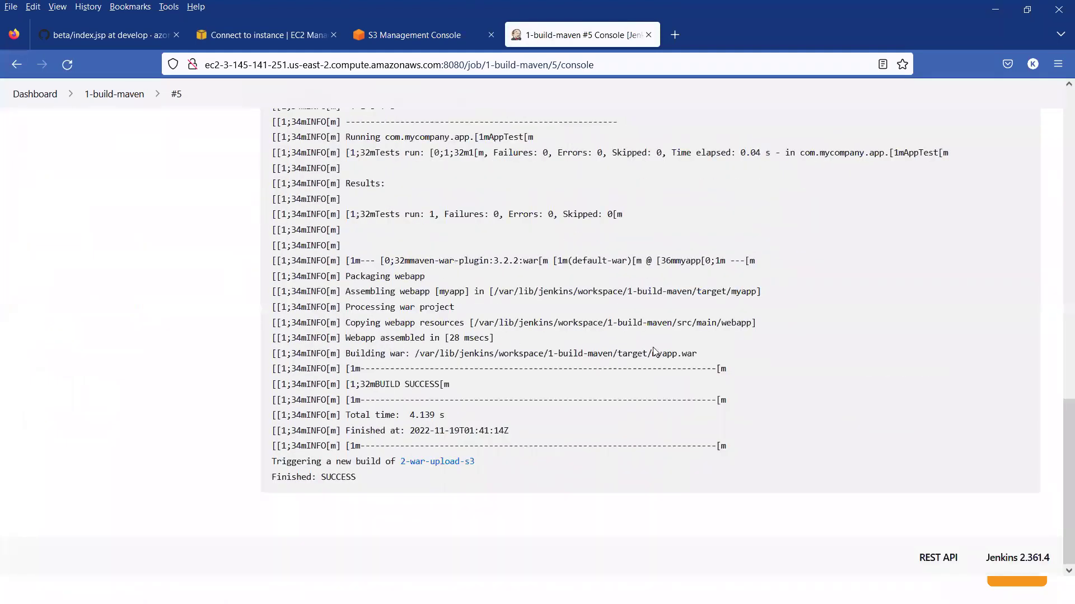
Step: Follow the triggered 2-war-upload-s3 job to build #8 and check the myapp.war upload in its console output
{"action": "left_click", "coordinate": [437, 464]}
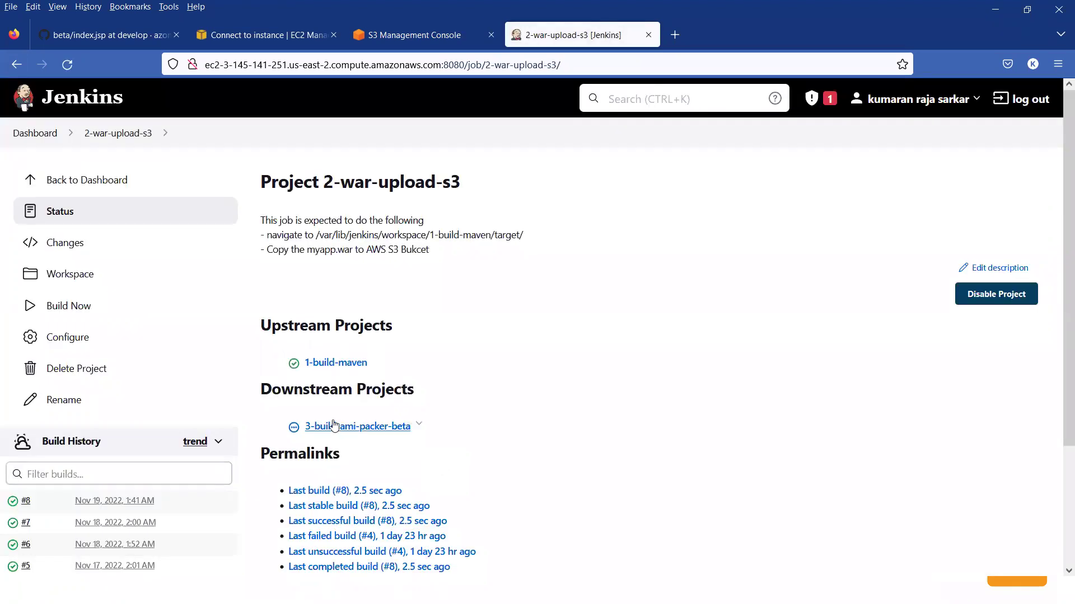
{"action": "left_click", "coordinate": [98, 503]}
{"action": "left_click", "coordinate": [71, 274]}
{"action": "triple_click", "coordinate": [689, 413]}
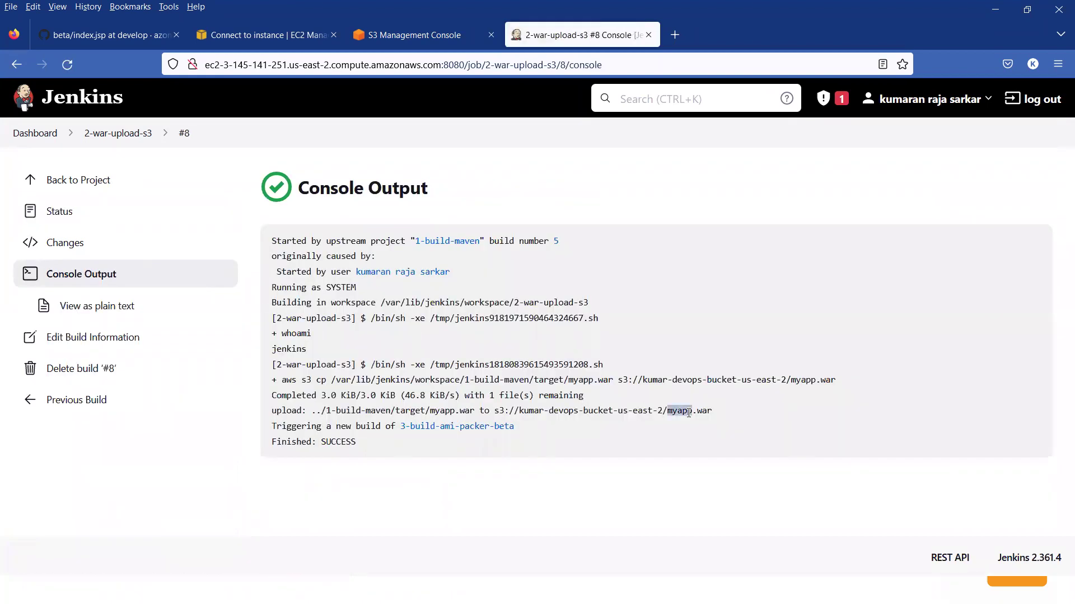
Step: Follow the triggered 3-build-ami-packer-beta job to build #1 and examine the myapp.war download lines in its console output
{"action": "left_click", "coordinate": [459, 428]}
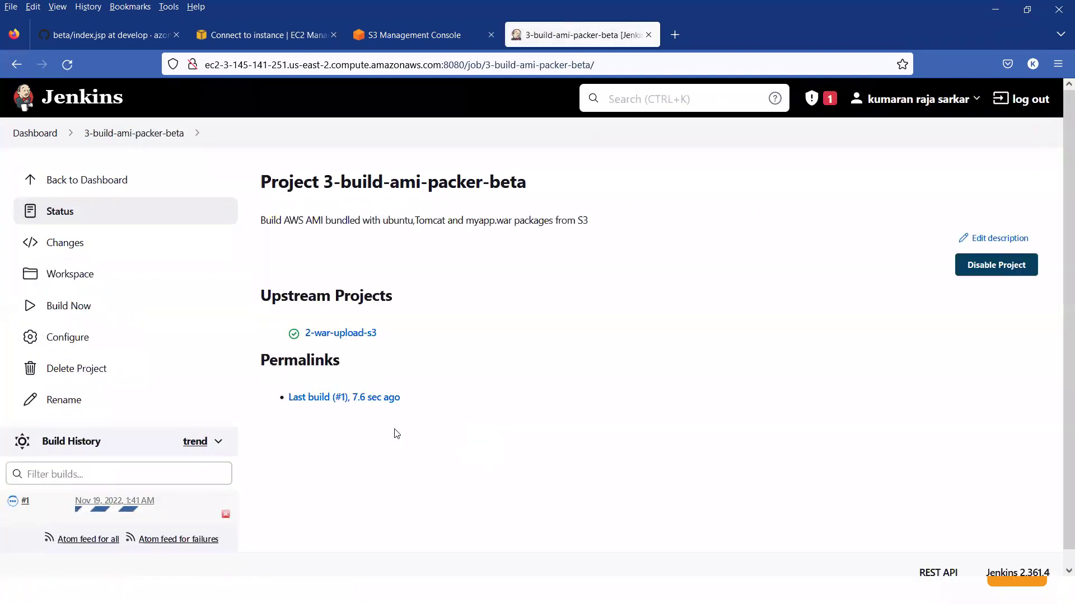
{"action": "left_click", "coordinate": [126, 502]}
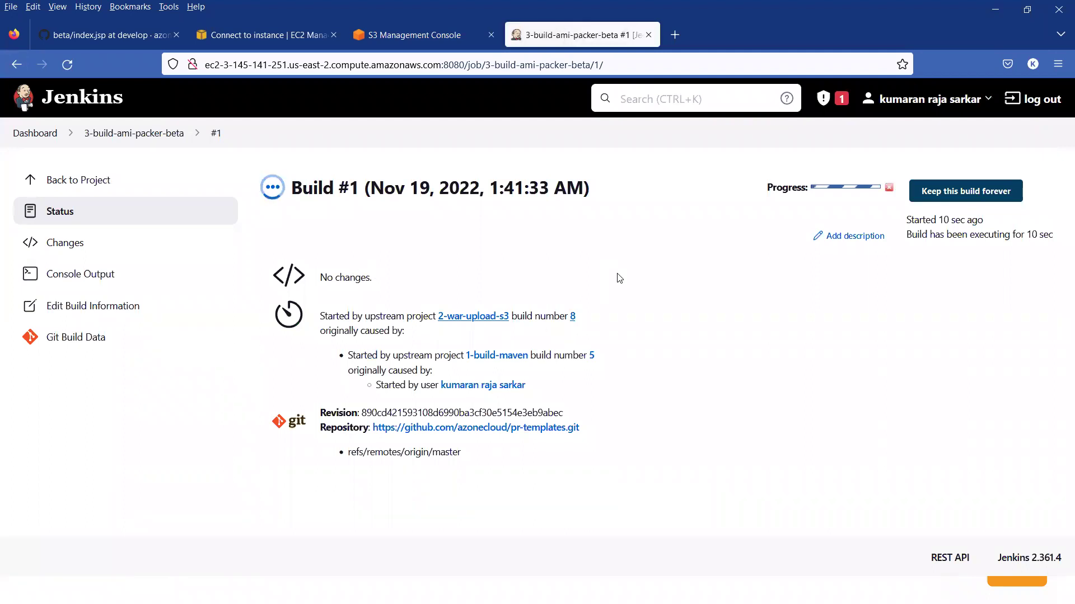
{"action": "left_click", "coordinate": [844, 188]}
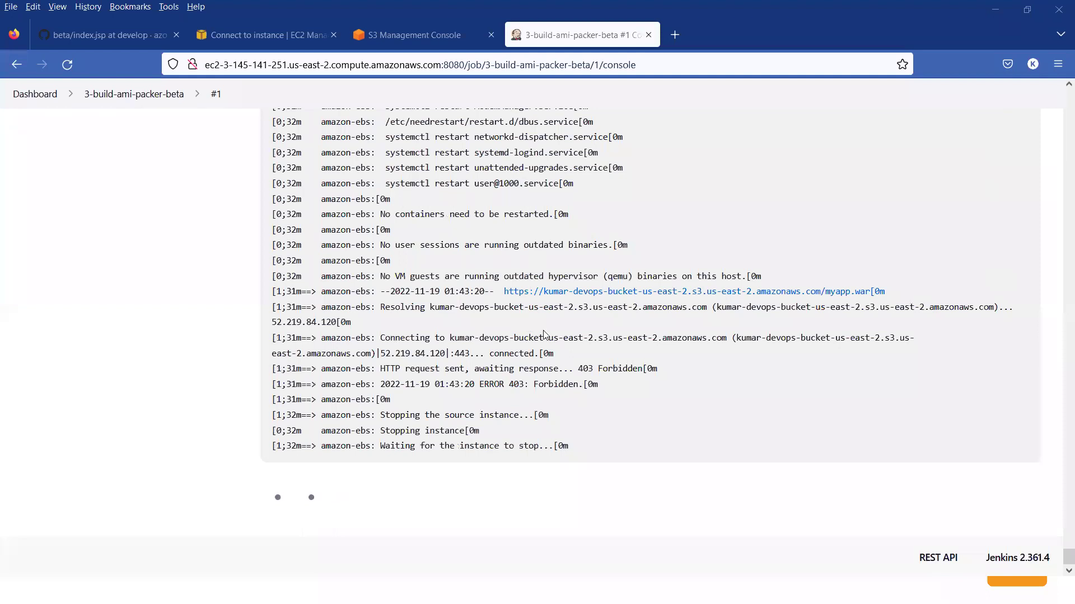
{"action": "scroll", "coordinate": [498, 388], "scroll_direction": "up", "scroll_amount": 1}
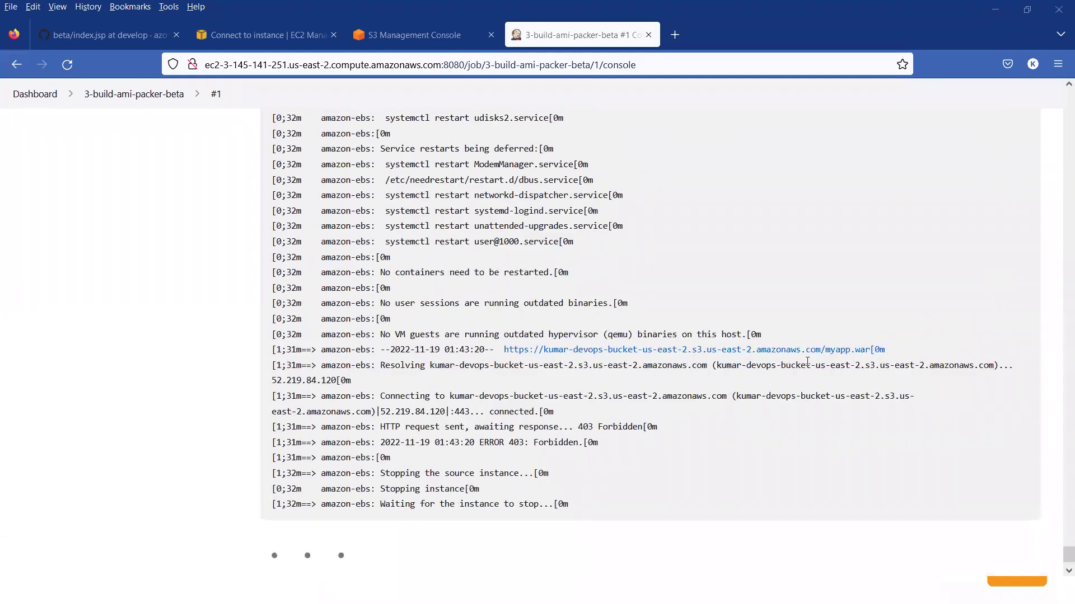
{"action": "triple_click", "coordinate": [496, 400]}
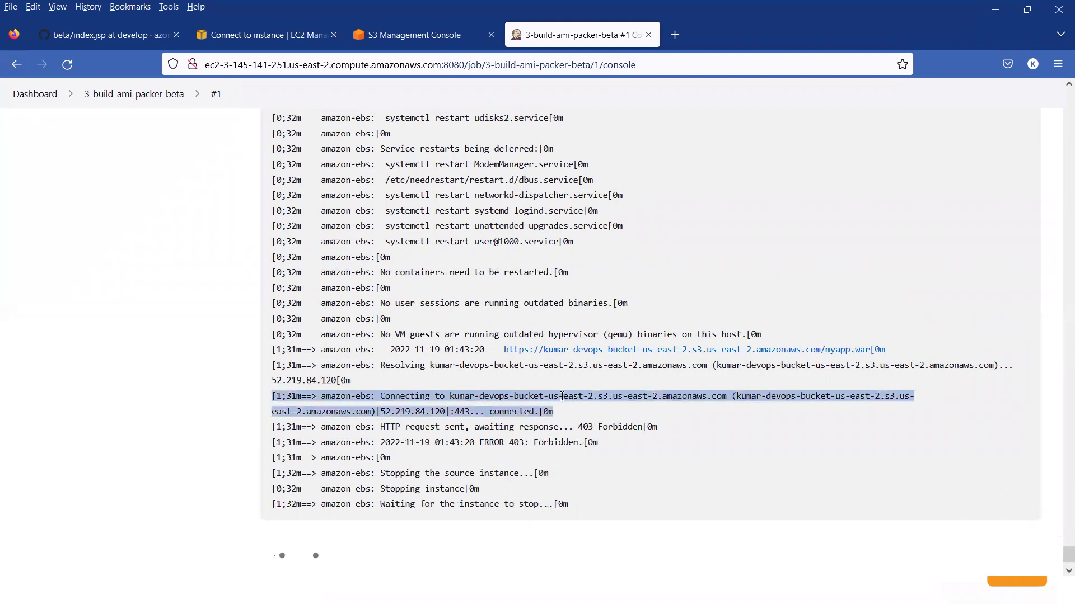
Step: Open the myapp.war S3 link from the console output in a new tab and switch to it
{"action": "right_click", "coordinate": [582, 350]}
{"action": "middle_click", "coordinate": [590, 351]}
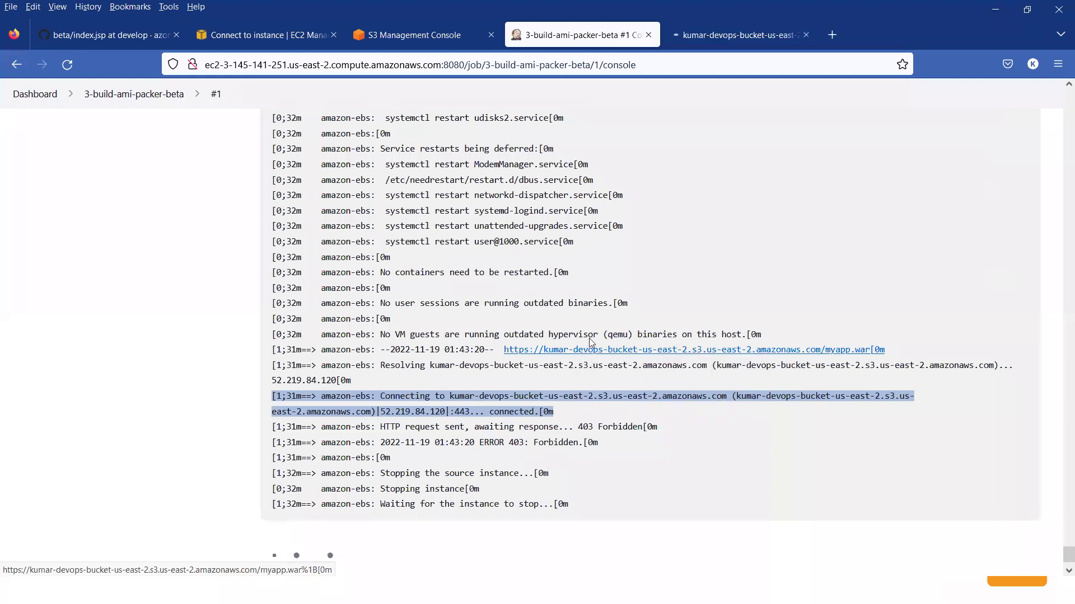
{"action": "left_click", "coordinate": [695, 33]}
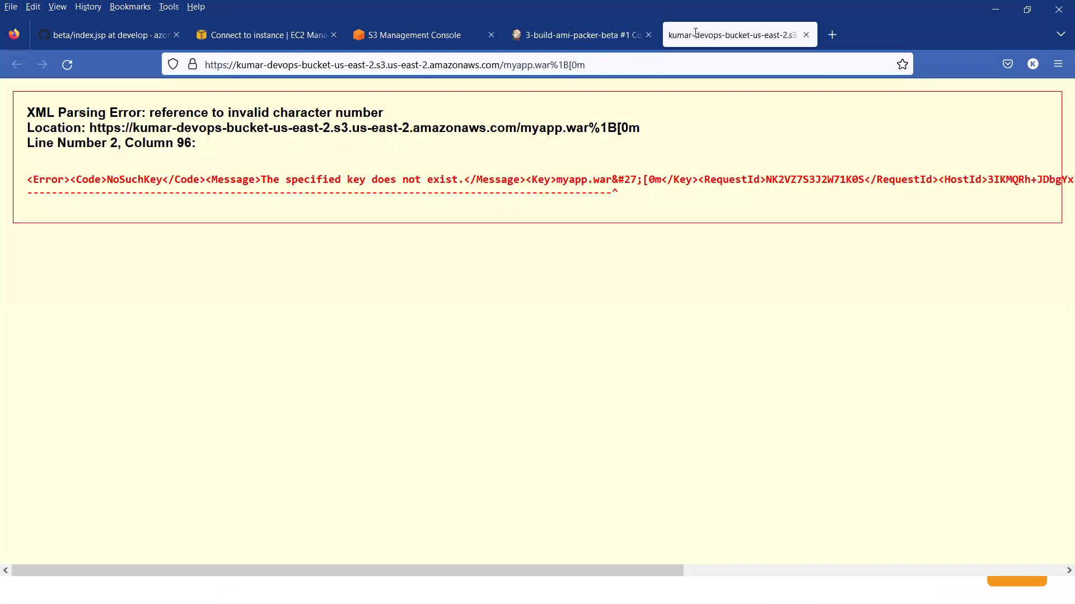
Step: Remove the stray characters after myapp.war in the URL, reload the address and inspect the returned error code
{"action": "left_click", "coordinate": [588, 61]}
{"action": "left_click", "coordinate": [587, 61]}
{"action": "key", "text": "BackSpace"}
{"action": "key", "text": "BackSpace"}
{"action": "key", "text": "BackSpace"}
{"action": "key", "text": "BackSpace"}
{"action": "key", "text": "BackSpace"}
{"action": "key", "text": "BackSpace"}
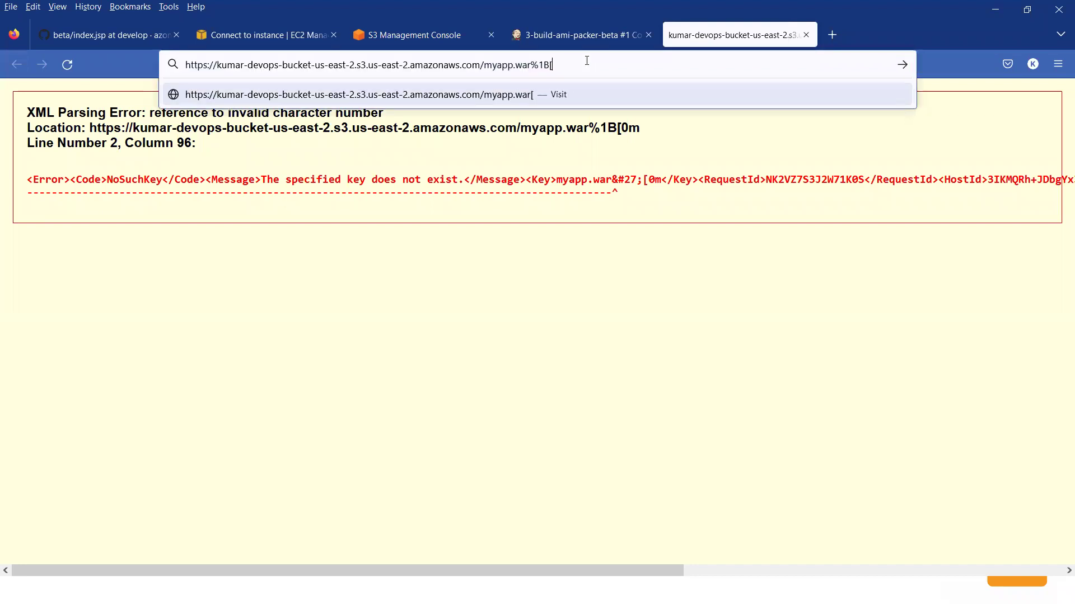
{"action": "key", "text": "Return"}
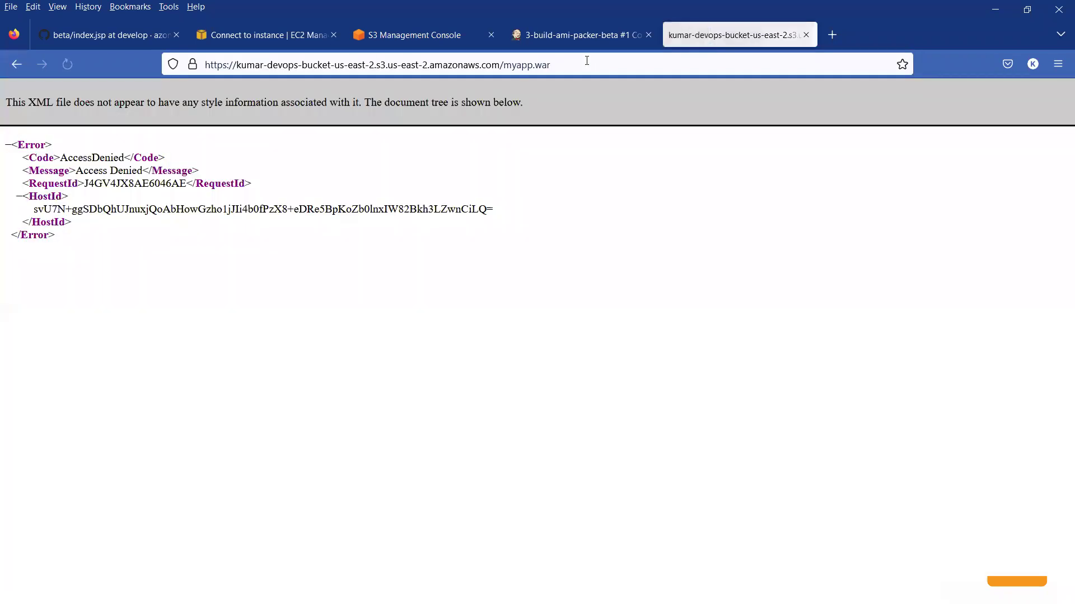
{"action": "double_click", "coordinate": [76, 159]}
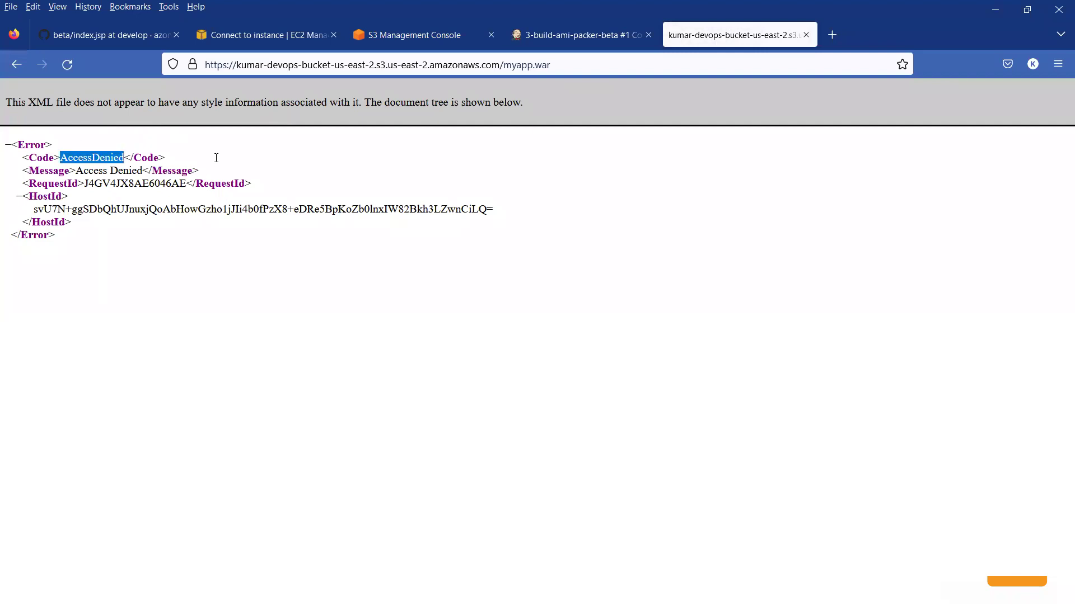
Step: Switch to the S3 Management Console and open the kumar-devops-bucket-us-east-2 bucket
{"action": "left_click", "coordinate": [414, 35]}
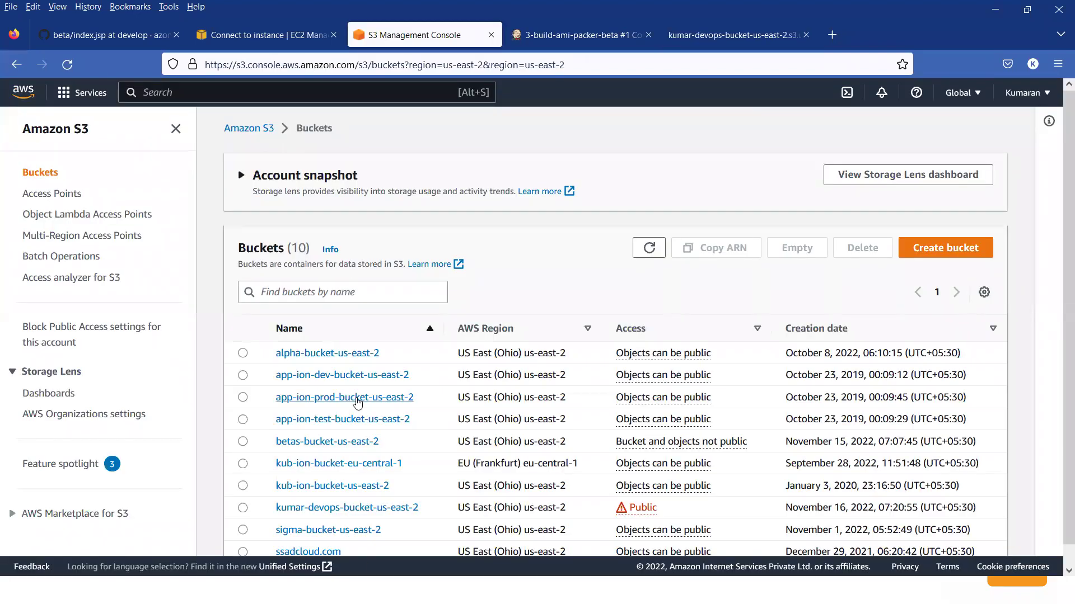
{"action": "left_click", "coordinate": [339, 513]}
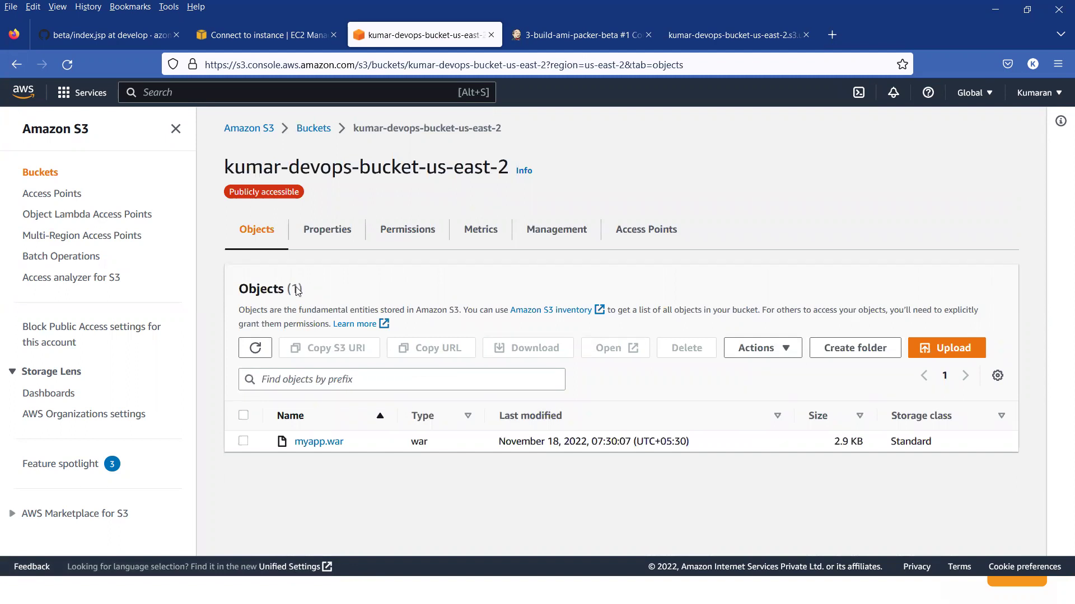
{"action": "left_click", "coordinate": [267, 198]}
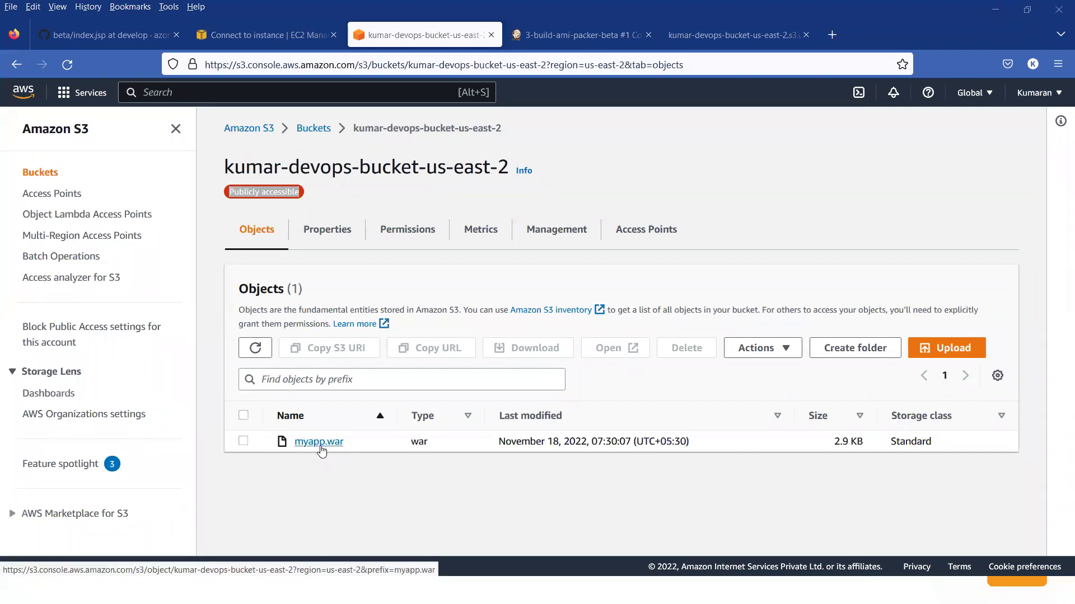
Step: Review the bucket's permissions and open its bucket policy for editing
{"action": "left_click", "coordinate": [421, 242]}
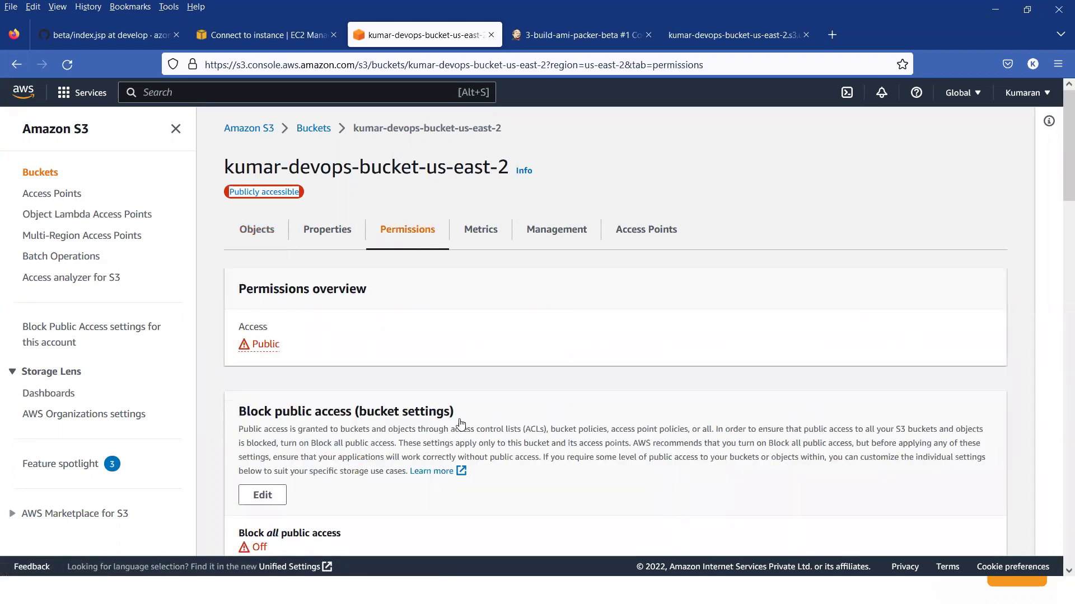
{"action": "scroll", "coordinate": [460, 422], "scroll_direction": "down", "scroll_amount": 5}
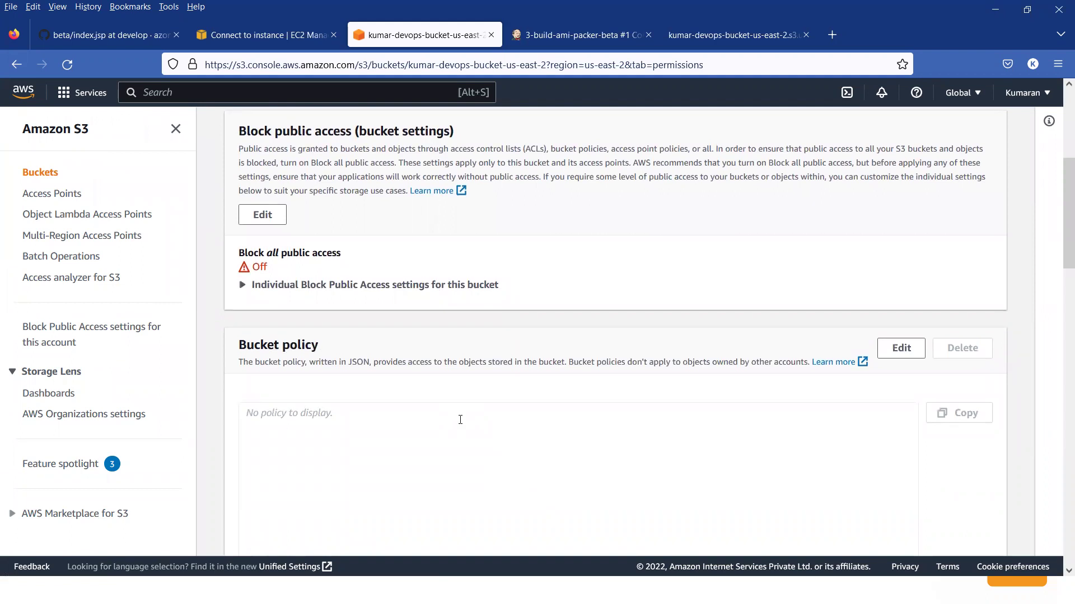
{"action": "triple_click", "coordinate": [255, 346]}
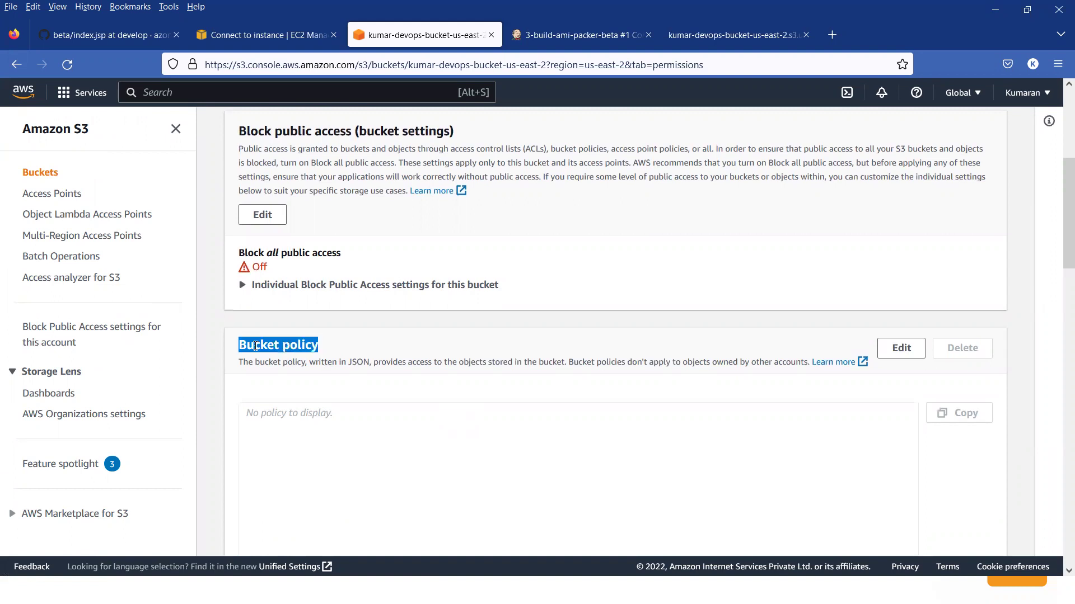
{"action": "left_click", "coordinate": [412, 471]}
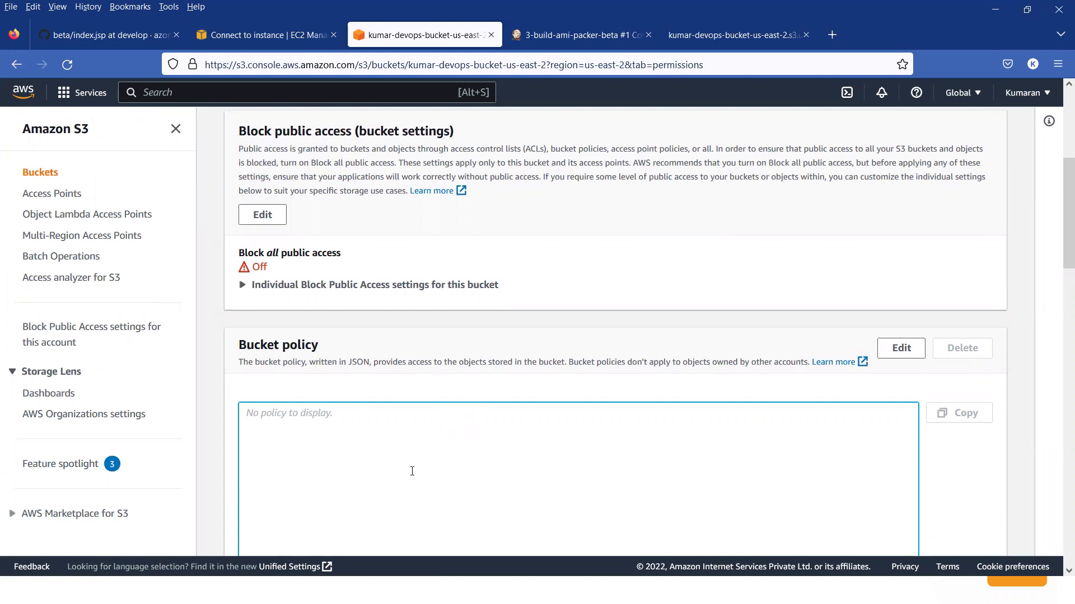
{"action": "left_click", "coordinate": [906, 352]}
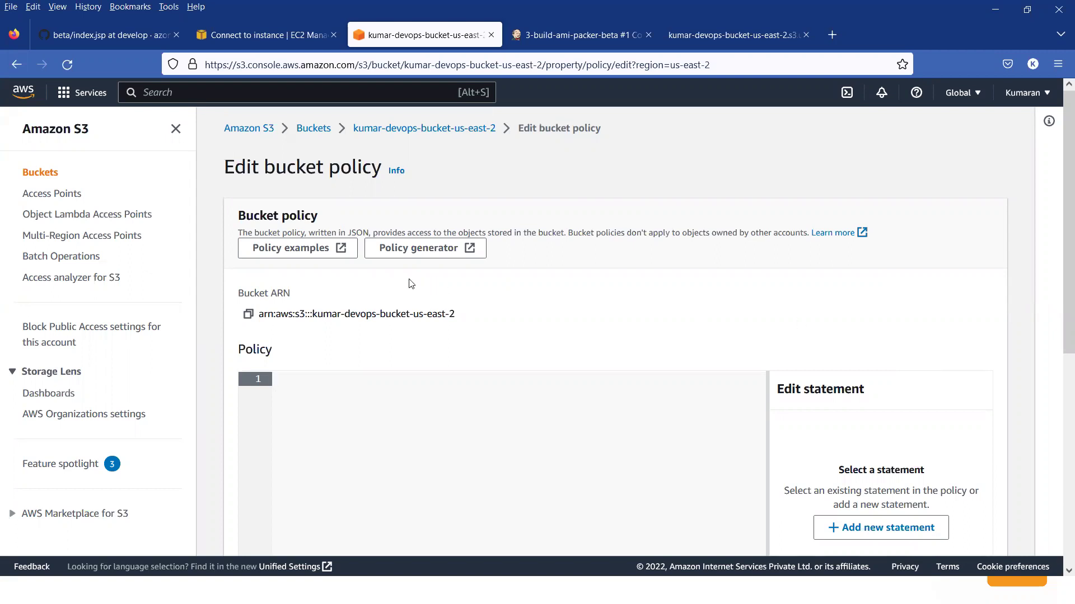
Step: Launch the AWS Policy Generator from the policy editor and choose S3 Bucket Policy as the policy type
{"action": "left_click", "coordinate": [433, 254]}
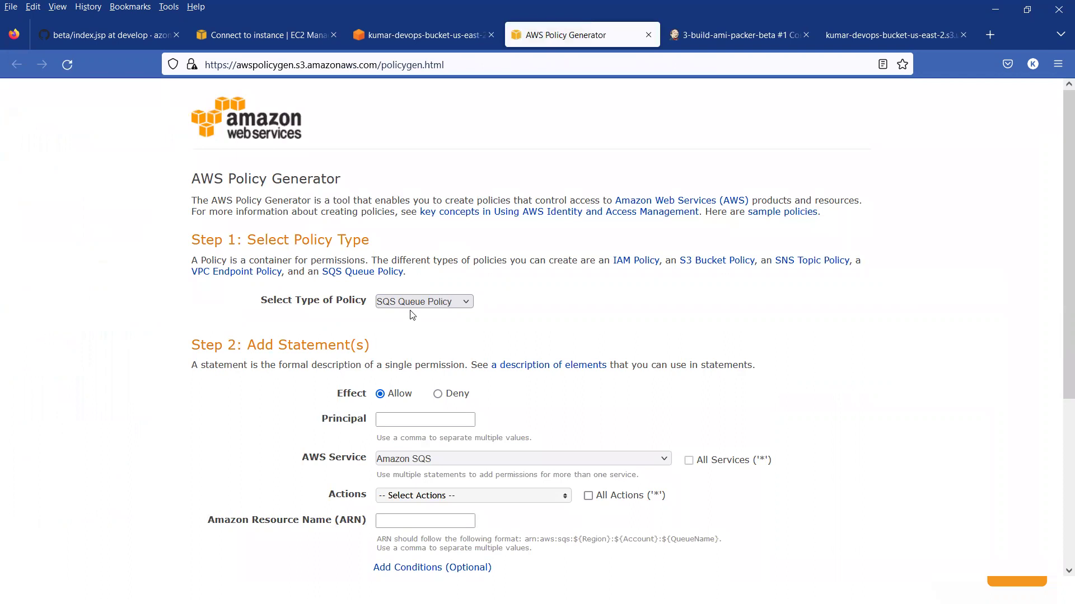
{"action": "left_click", "coordinate": [409, 305]}
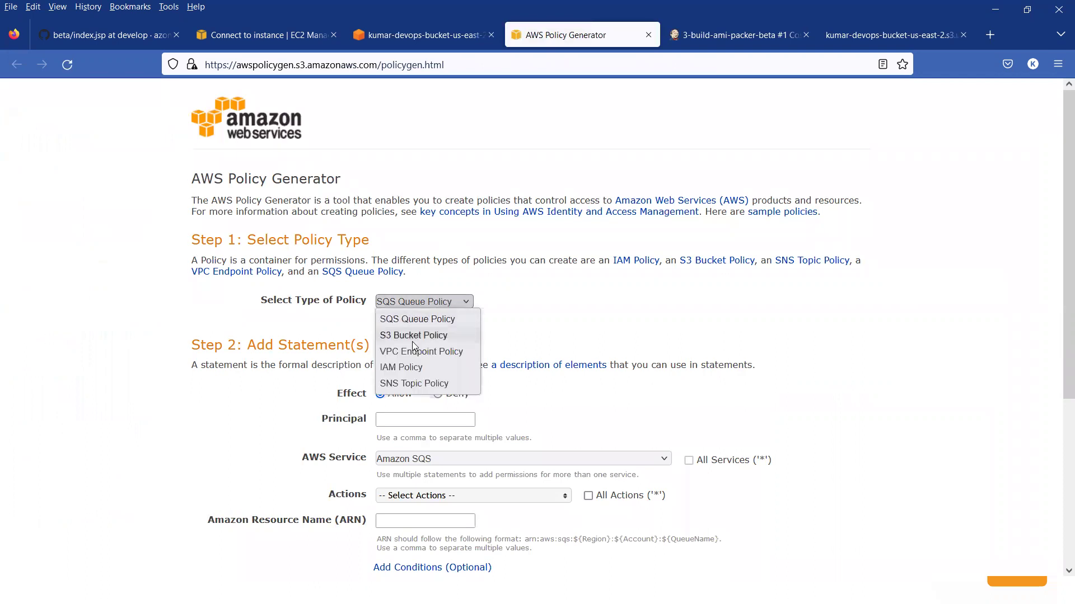
{"action": "left_click", "coordinate": [414, 340]}
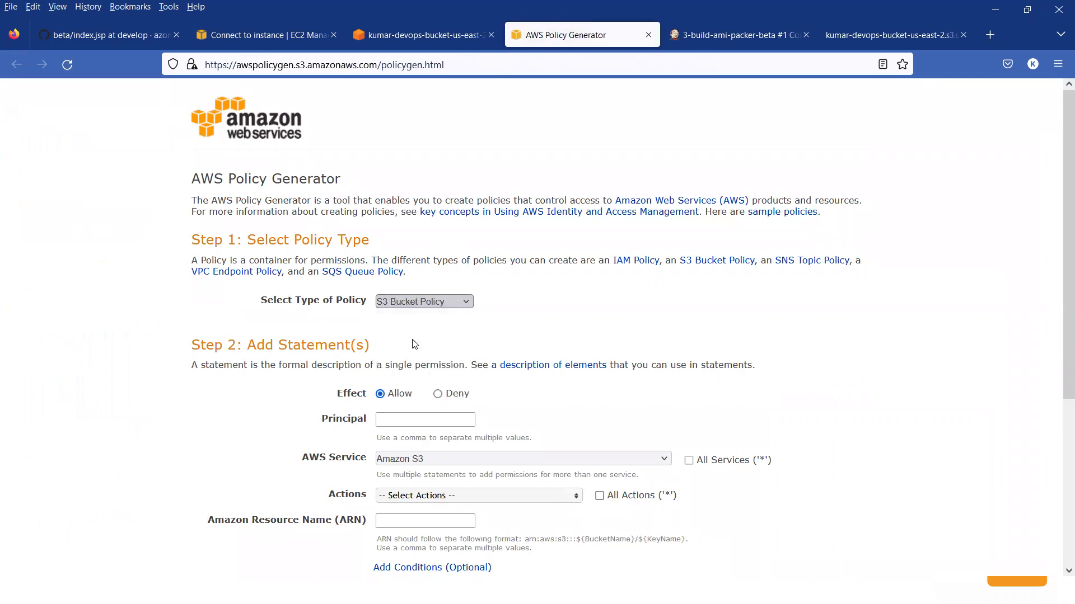
Step: Set the statement's principal to * and allow all actions for Amazon S3
{"action": "left_click", "coordinate": [400, 418]}
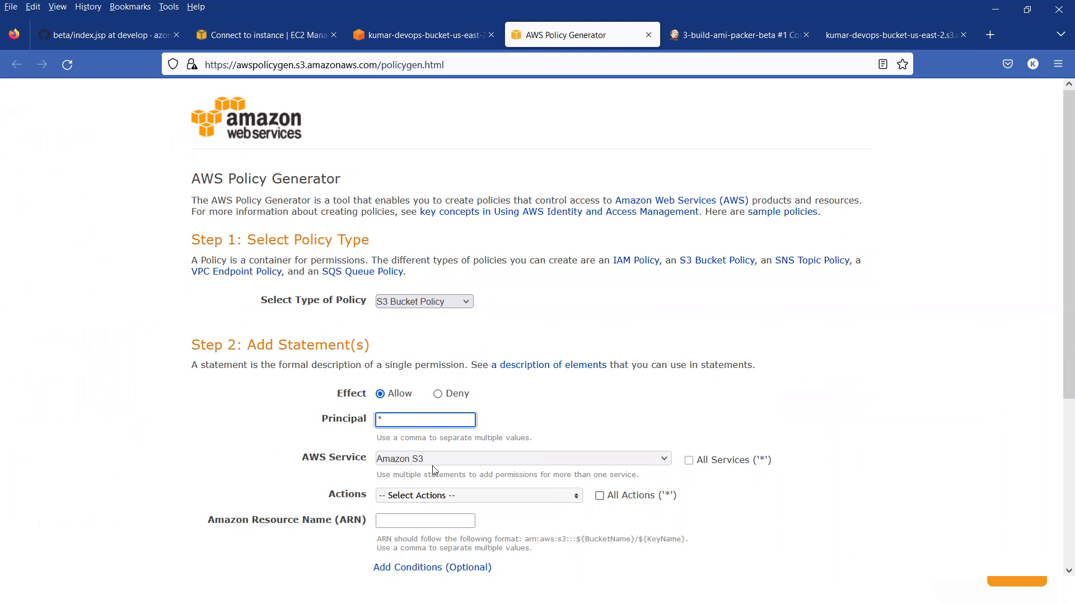
{"action": "scroll", "coordinate": [433, 469], "scroll_direction": "down", "scroll_amount": 2}
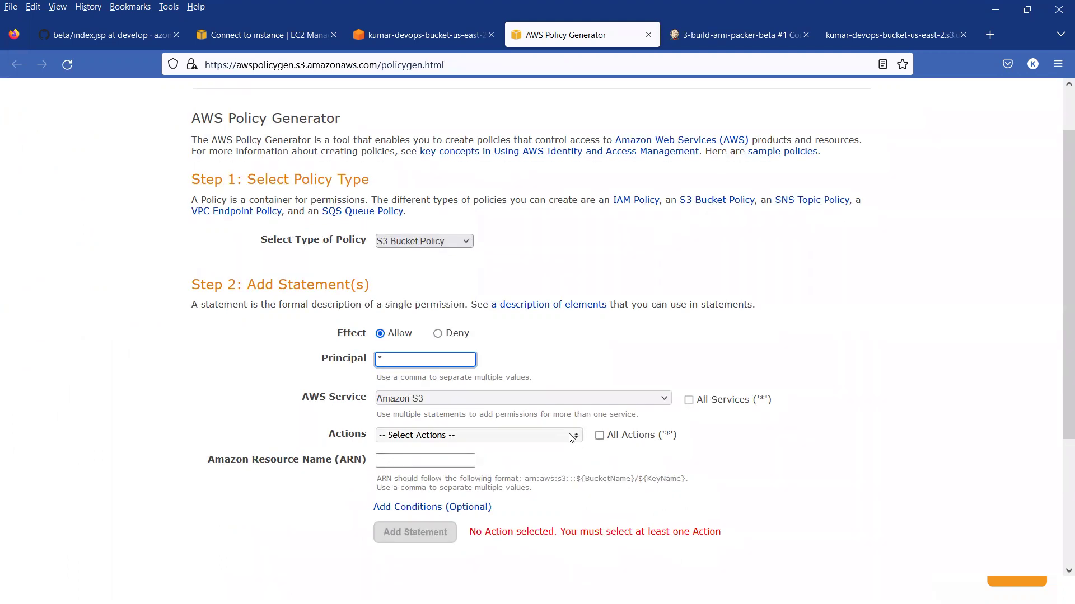
{"action": "left_click", "coordinate": [600, 436]}
Step: Copy the bucket ARN from the S3 bucket policy editor for the statement's Amazon Resource Name
{"action": "left_click", "coordinate": [383, 462]}
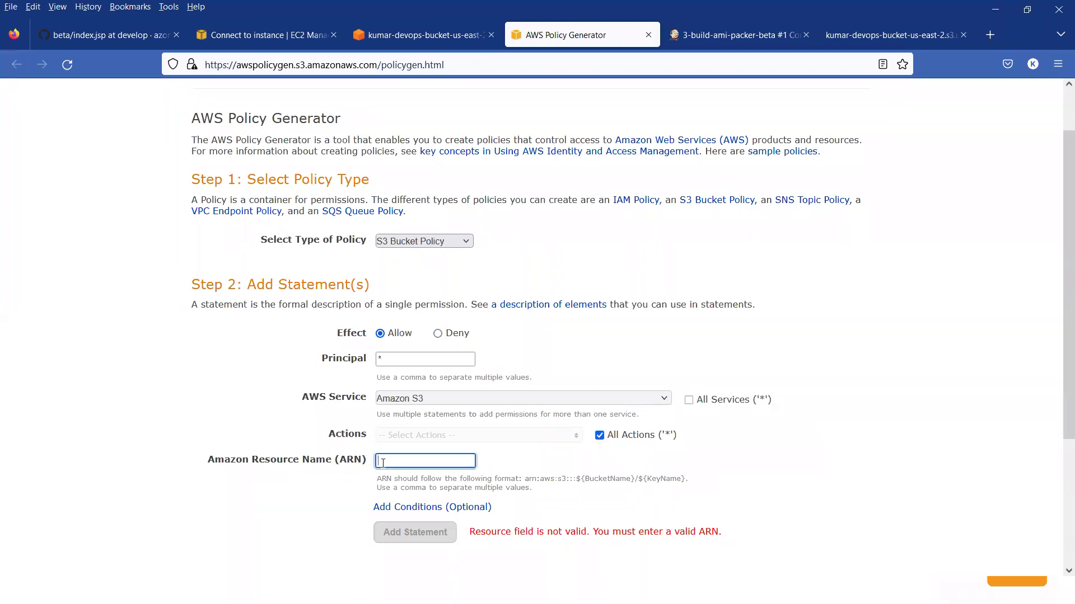
{"action": "left_click", "coordinate": [372, 37]}
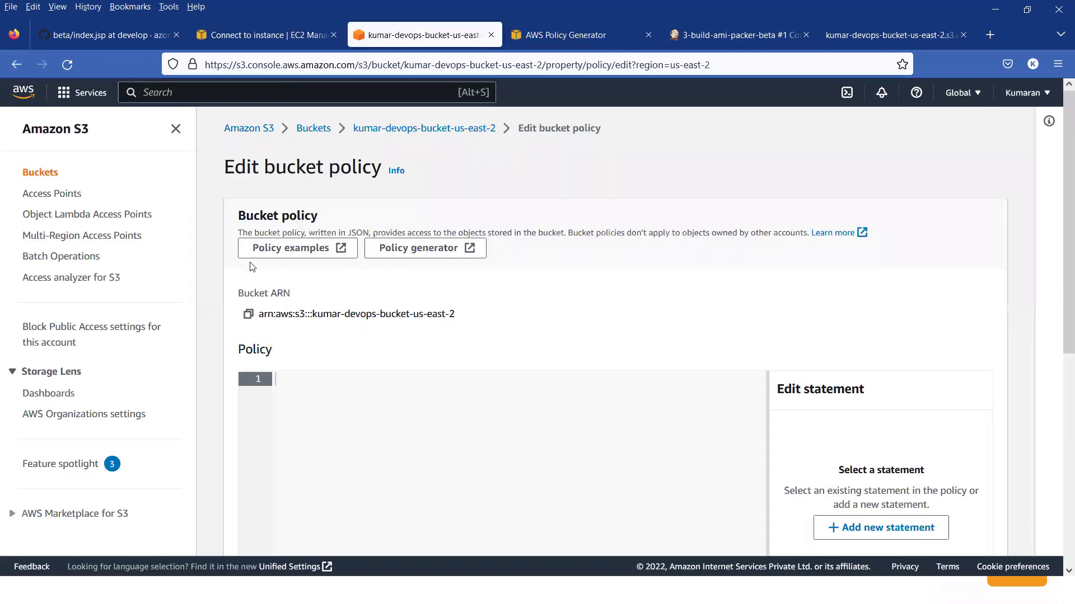
{"action": "double_click", "coordinate": [269, 288]}
{"action": "left_click", "coordinate": [248, 314]}
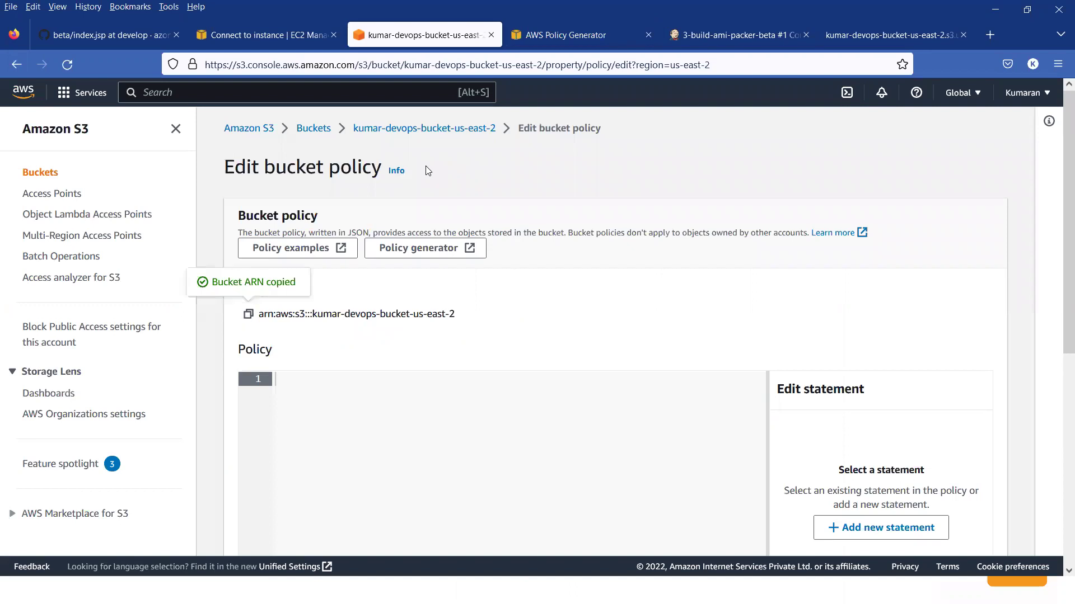
Step: Enter the copied bucket ARN followed by /* as the Amazon Resource Name and add the statement to the policy
{"action": "left_click", "coordinate": [563, 39]}
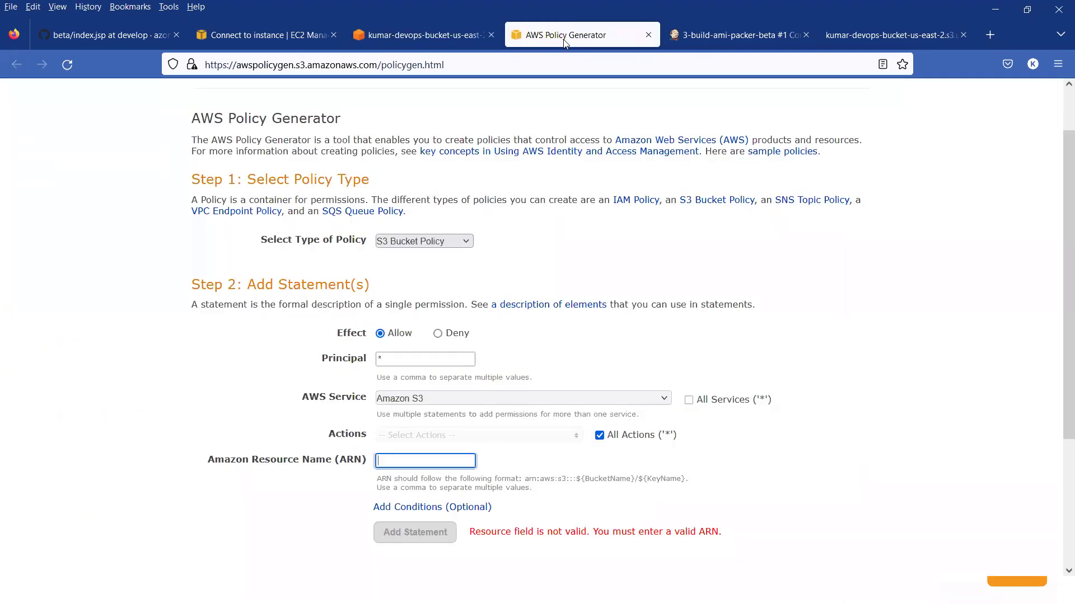
{"action": "key", "text": "ctrl+v"}
{"action": "type", "text": "/"}
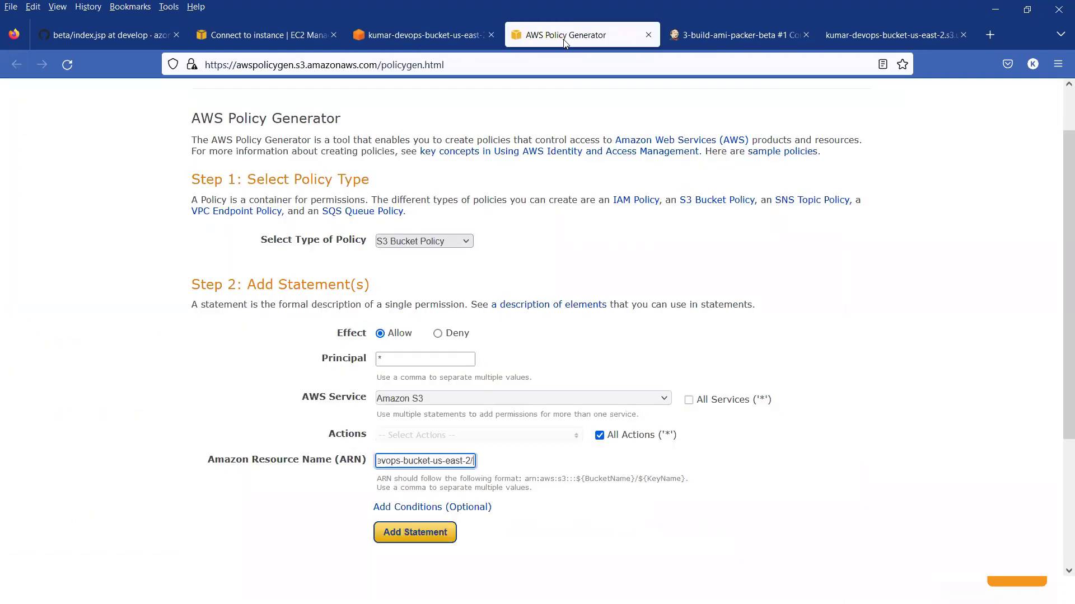
{"action": "type", "text": "*"}
{"action": "double_click", "coordinate": [471, 460]}
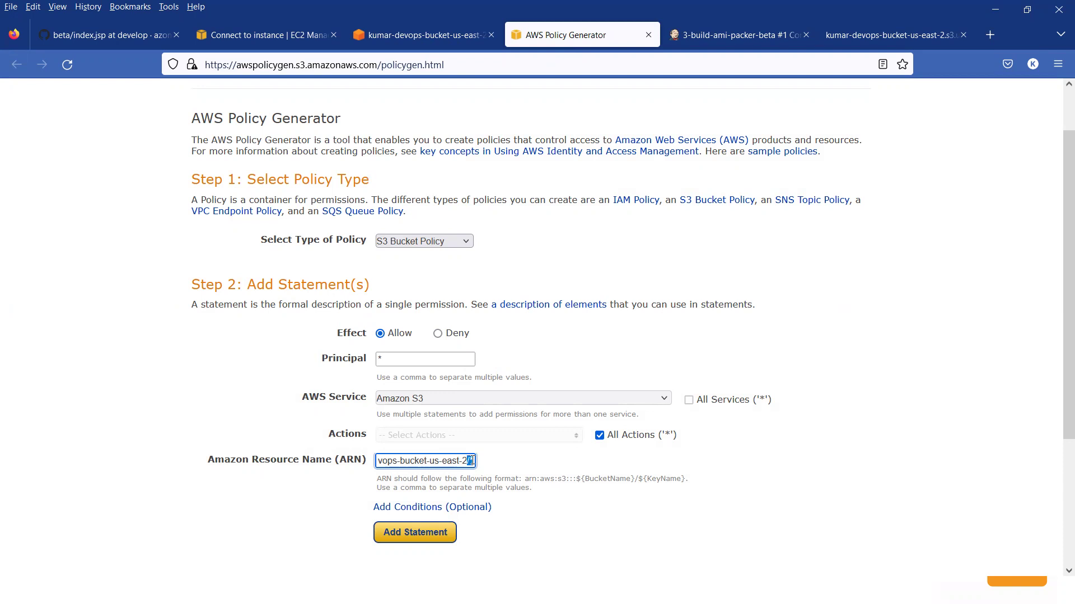
{"action": "left_click", "coordinate": [438, 519]}
{"action": "left_click", "coordinate": [425, 532]}
Step: Generate the policy from the added statement and copy the whole policy JSON document
{"action": "scroll", "coordinate": [424, 529], "scroll_direction": "down", "scroll_amount": 5}
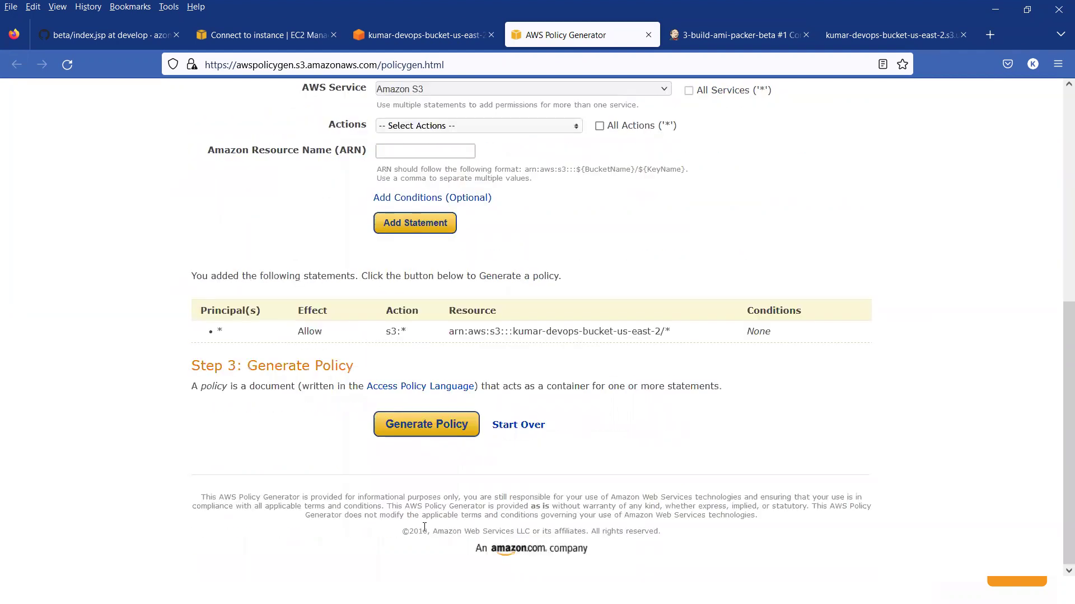
{"action": "left_click", "coordinate": [425, 425]}
{"action": "left_click", "coordinate": [434, 366]}
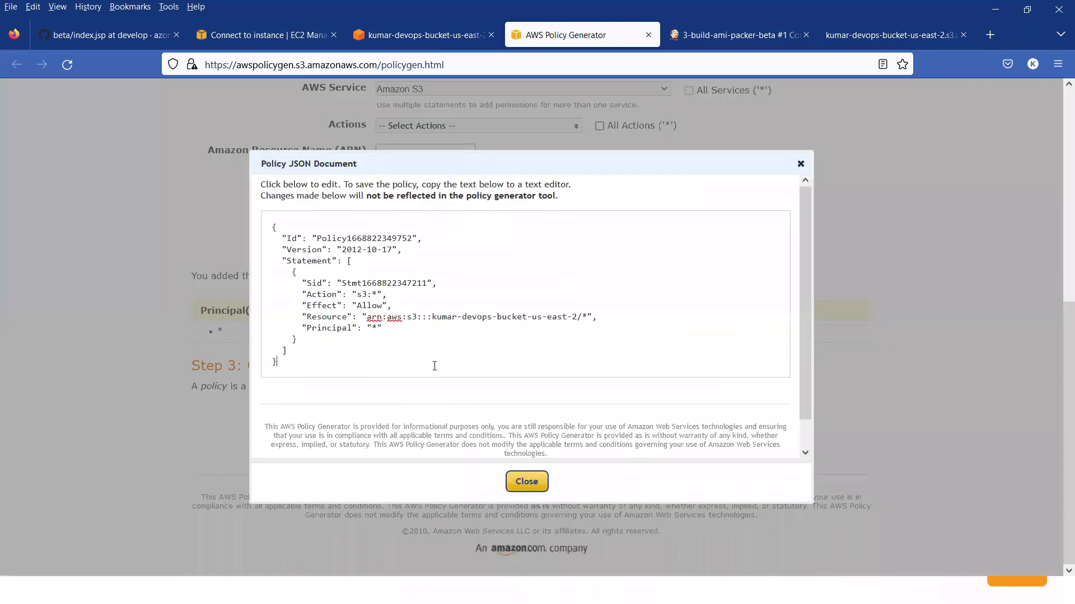
{"action": "key", "text": "ctrl+a"}
{"action": "key", "text": "ctrl+c"}
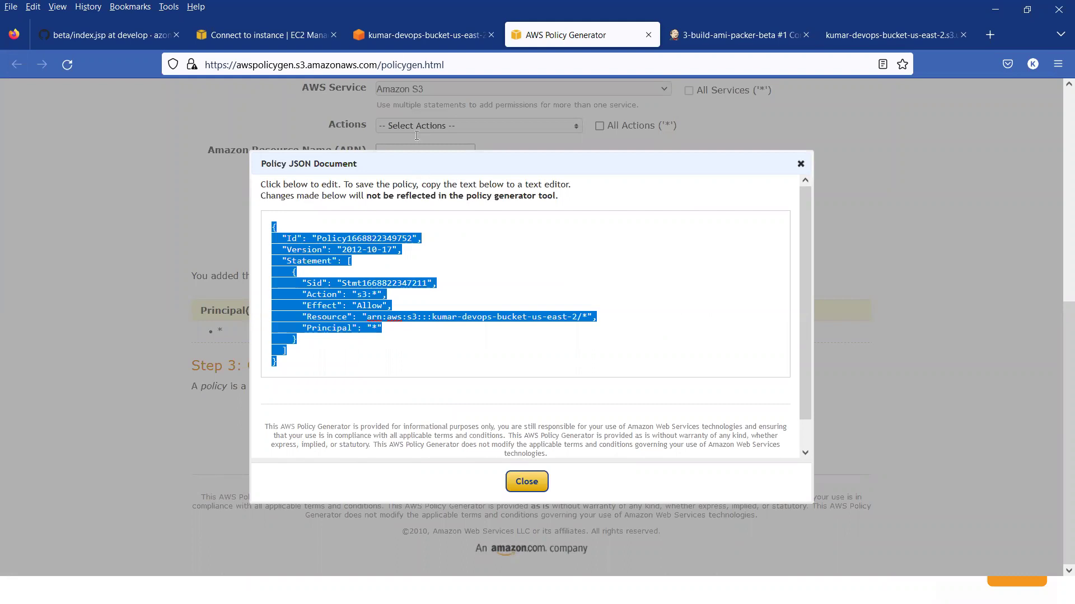
Step: Paste the generated JSON into the S3 bucket policy editor, check the resource's /* suffix, and save the changes
{"action": "left_click", "coordinate": [403, 36]}
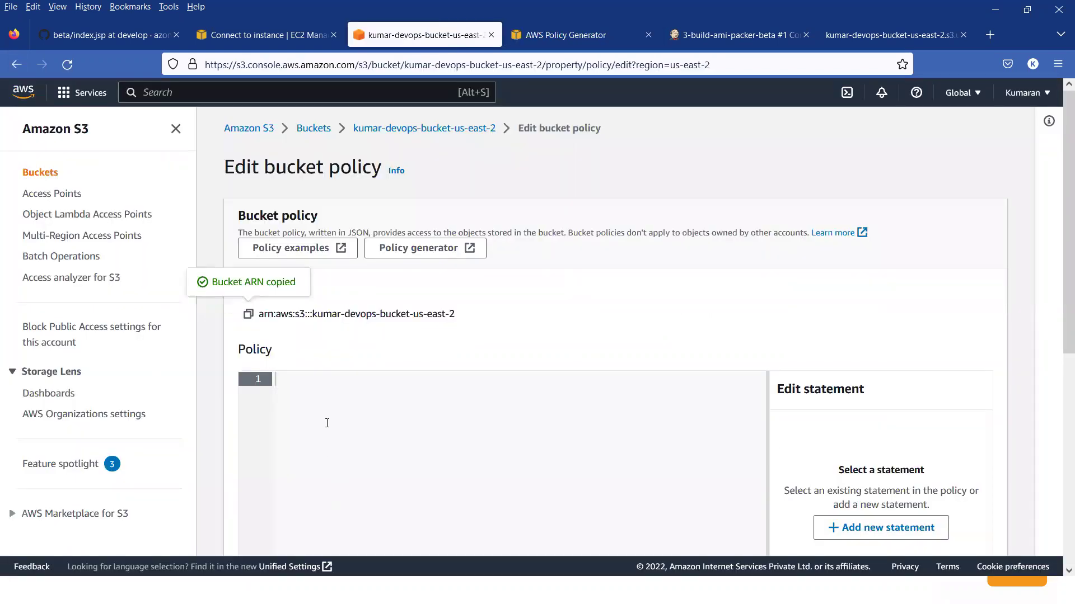
{"action": "key", "text": "ctrl+v"}
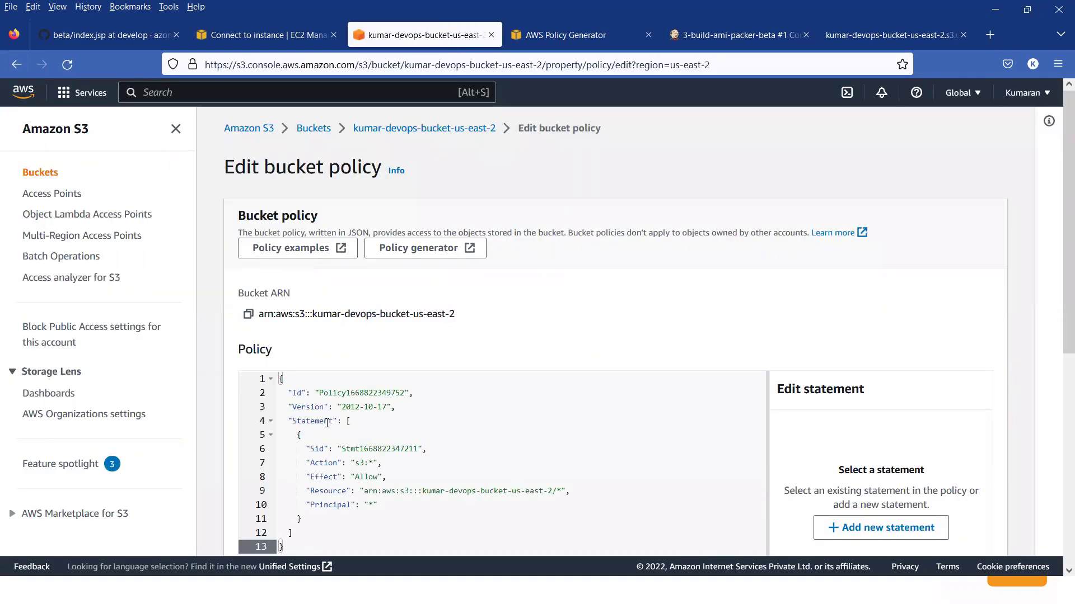
{"action": "left_click", "coordinate": [558, 491]}
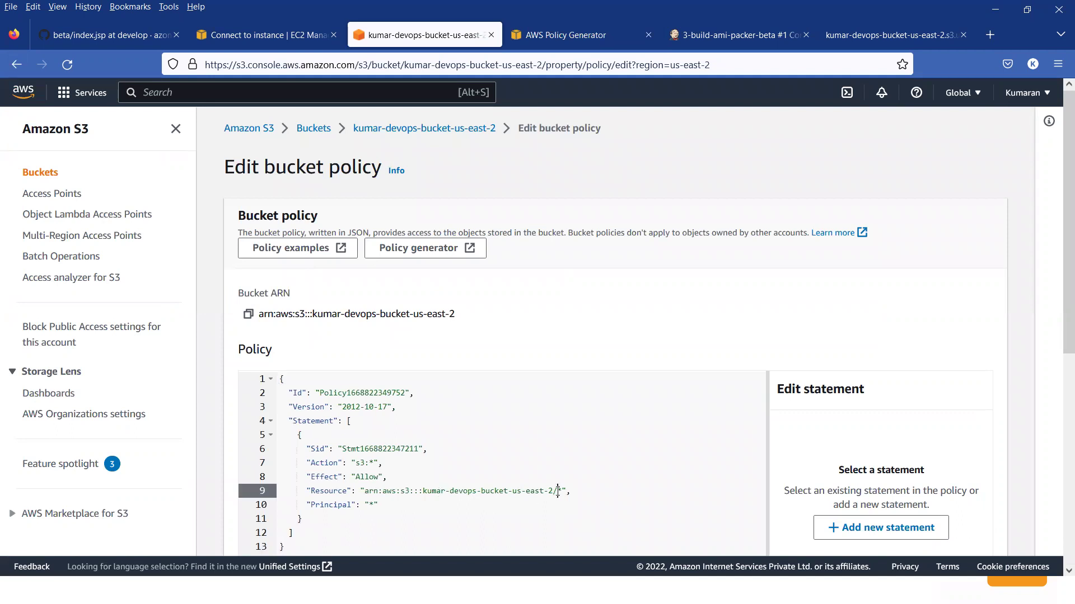
{"action": "double_click", "coordinate": [558, 491]}
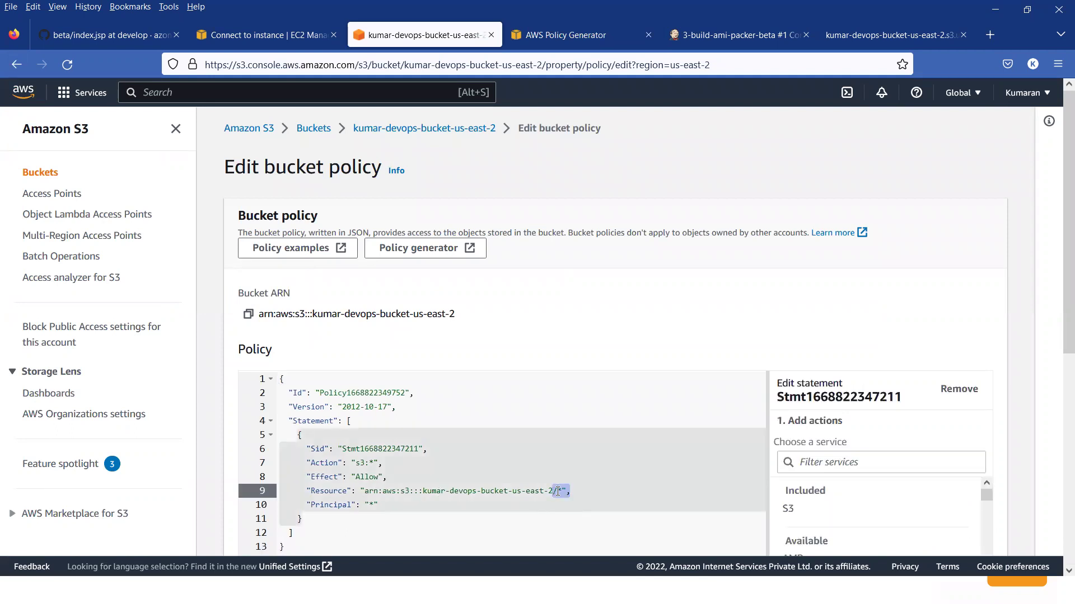
{"action": "scroll", "coordinate": [557, 491], "scroll_direction": "down", "scroll_amount": 5}
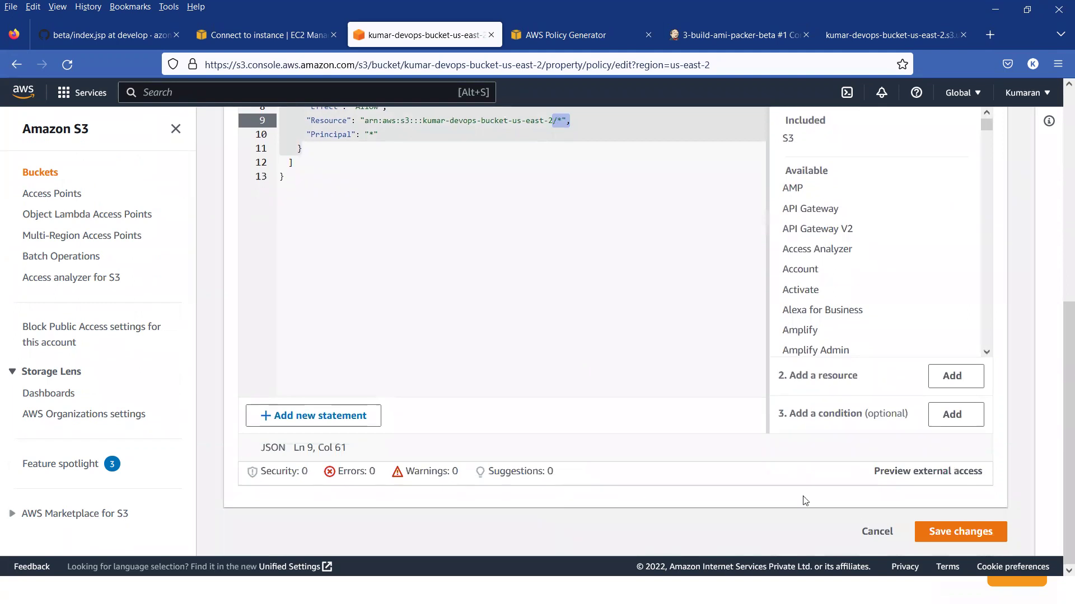
{"action": "left_click", "coordinate": [939, 532]}
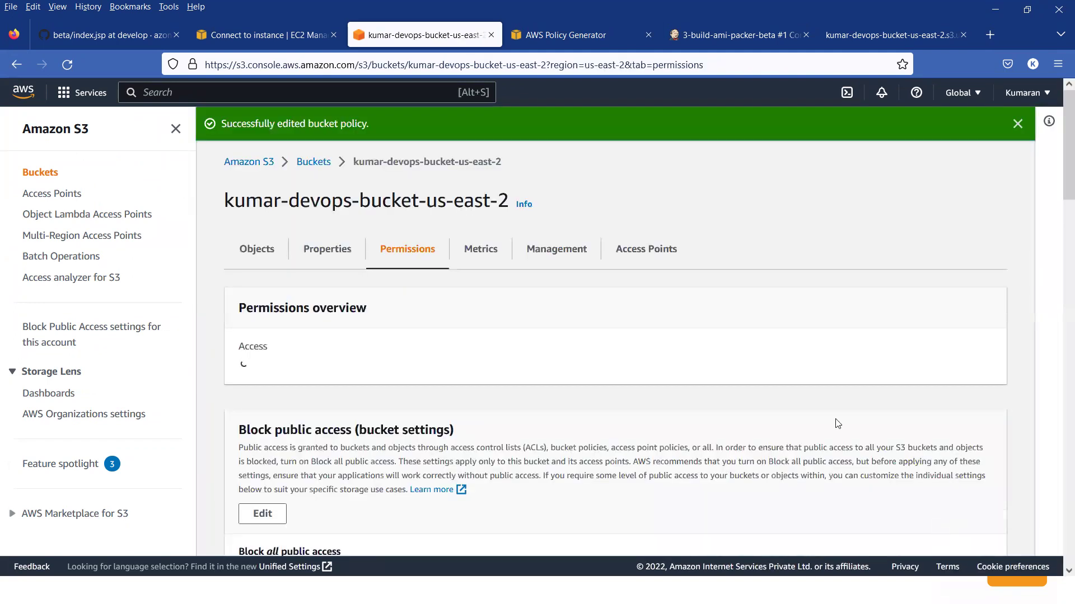
Step: Review the saved bucket policy's resource entry and close the AWS Policy Generator page
{"action": "scroll", "coordinate": [391, 347], "scroll_direction": "down", "scroll_amount": 1}
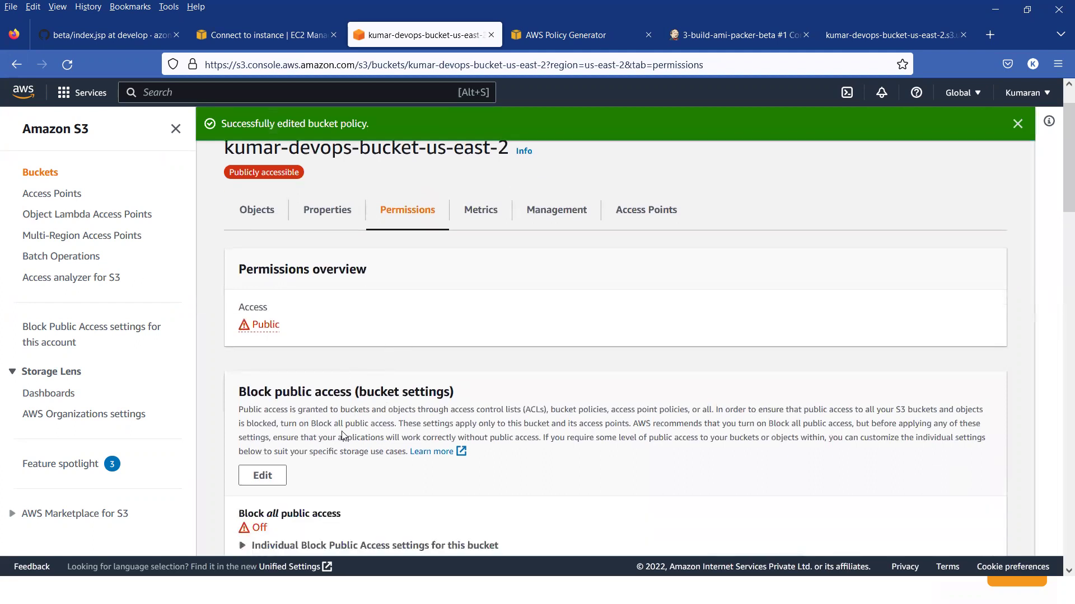
{"action": "scroll", "coordinate": [568, 490], "scroll_direction": "down", "scroll_amount": 5}
{"action": "double_click", "coordinate": [539, 519]}
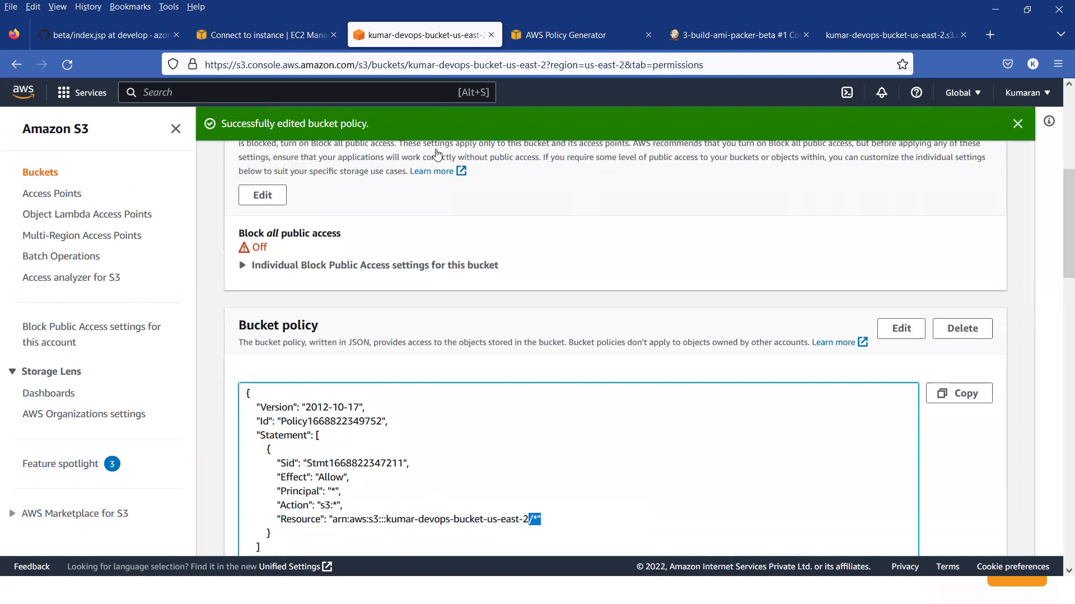
{"action": "left_click", "coordinate": [611, 39]}
{"action": "left_click", "coordinate": [650, 35]}
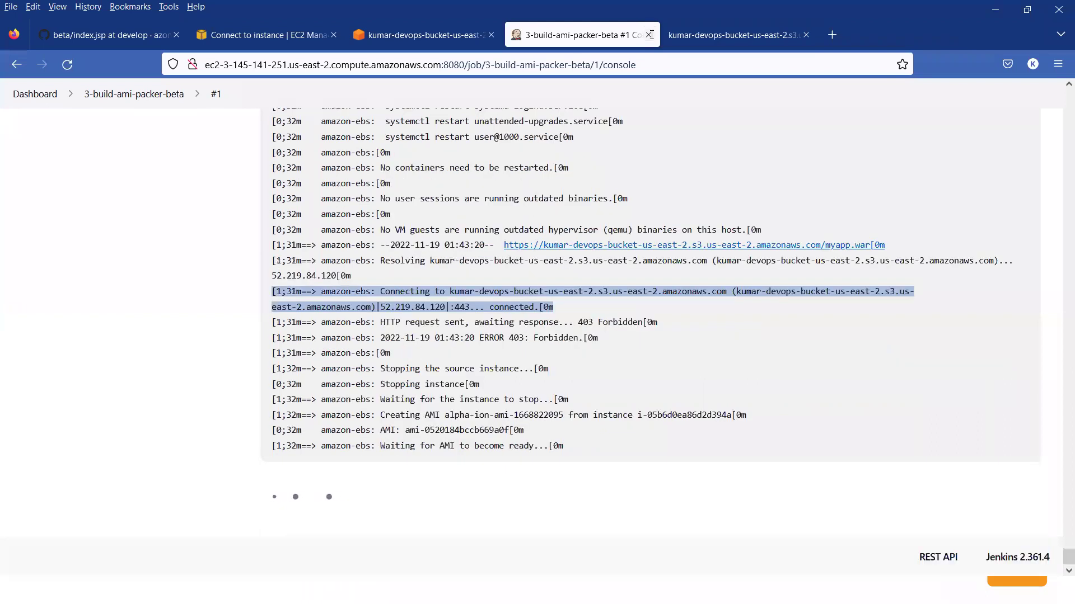
Step: Examine the 3-build-ami-packer-beta #1 console output for the myapp.war download, package installation and AMI creation, then check the bucket policy
{"action": "double_click", "coordinate": [470, 430]}
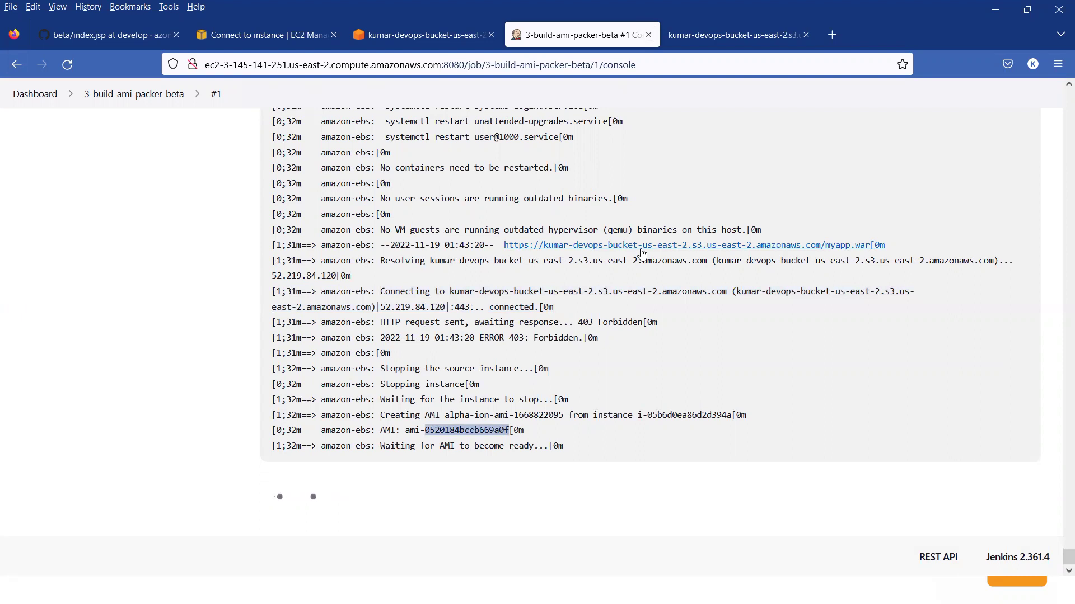
{"action": "triple_click", "coordinate": [701, 293]}
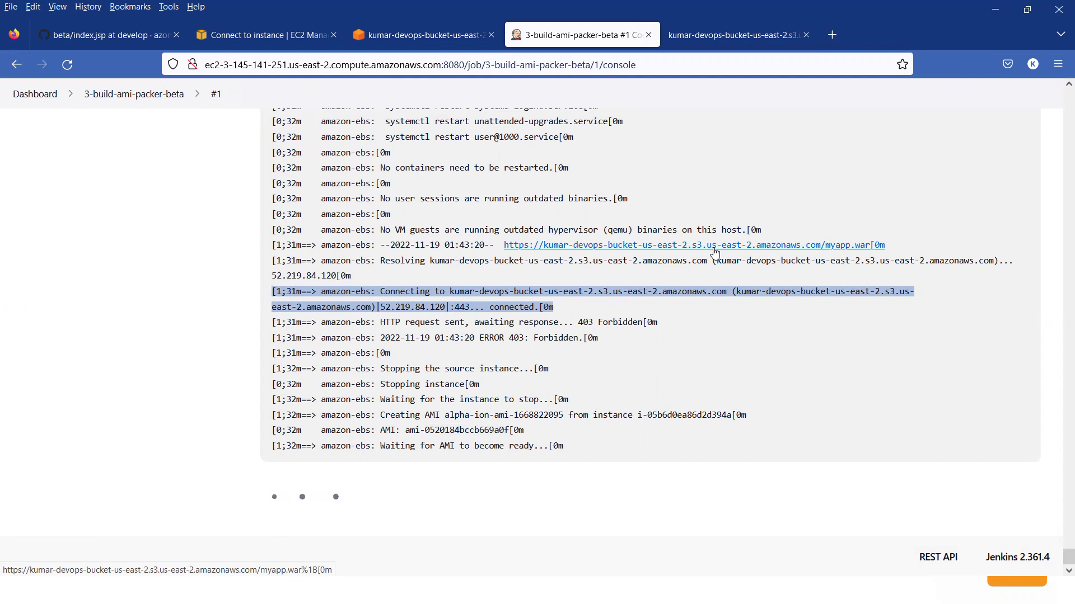
{"action": "triple_click", "coordinate": [474, 438]}
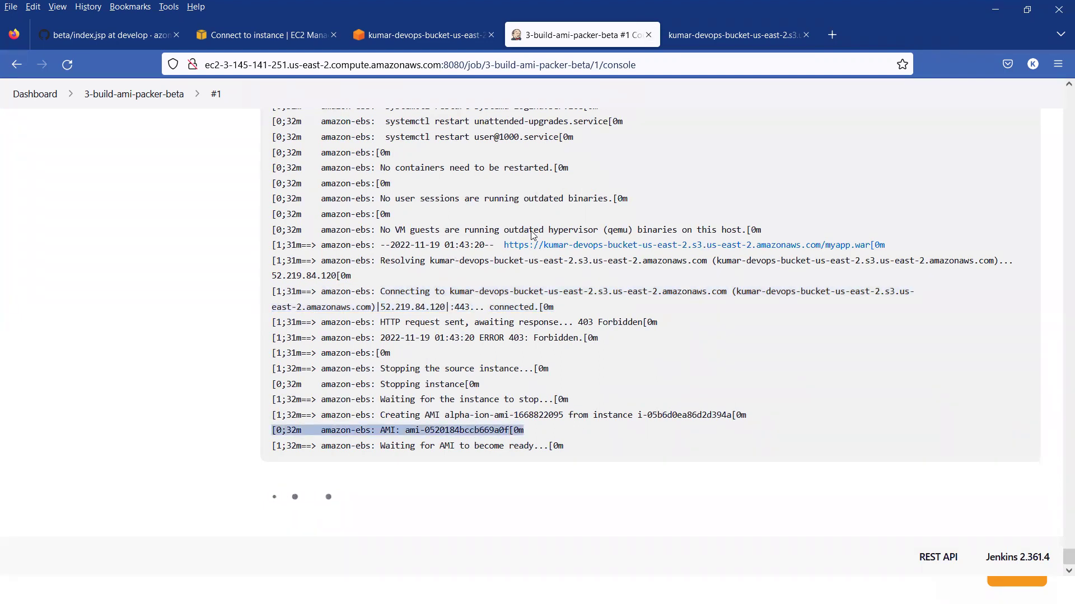
{"action": "scroll", "coordinate": [536, 196], "scroll_direction": "up", "scroll_amount": 15}
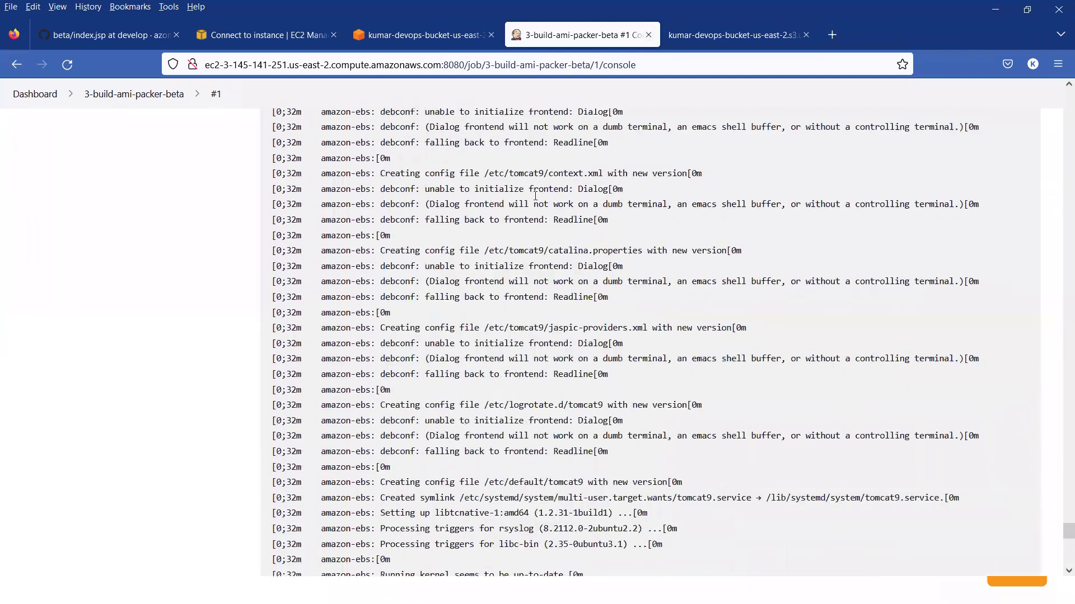
{"action": "scroll", "coordinate": [504, 235], "scroll_direction": "up", "scroll_amount": 12}
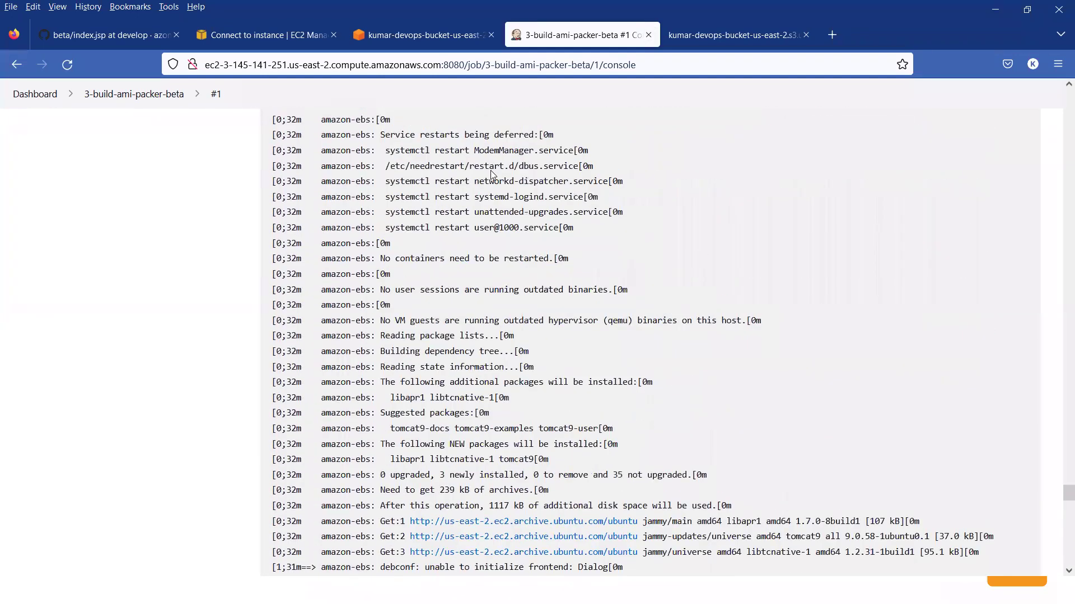
{"action": "scroll", "coordinate": [466, 271], "scroll_direction": "down", "scroll_amount": 20}
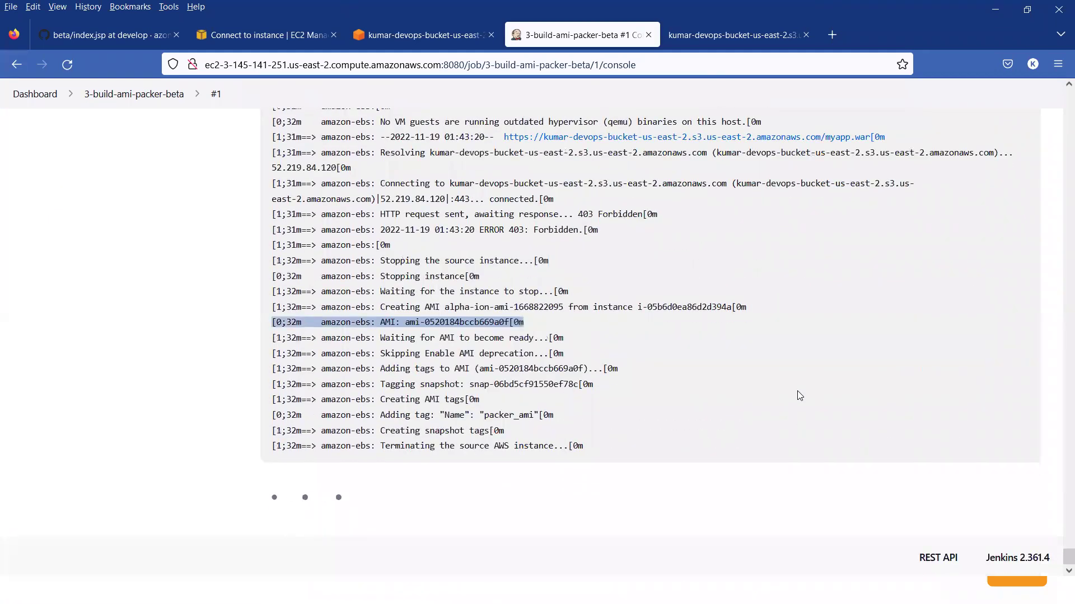
{"action": "scroll", "coordinate": [819, 315], "scroll_direction": "up", "scroll_amount": 5}
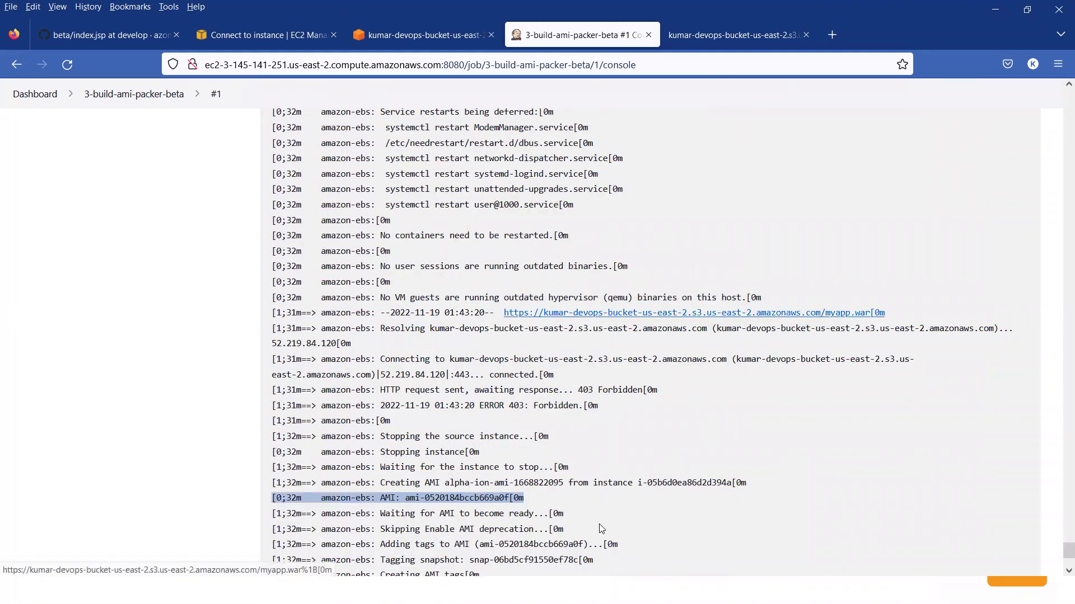
{"action": "double_click", "coordinate": [477, 498]}
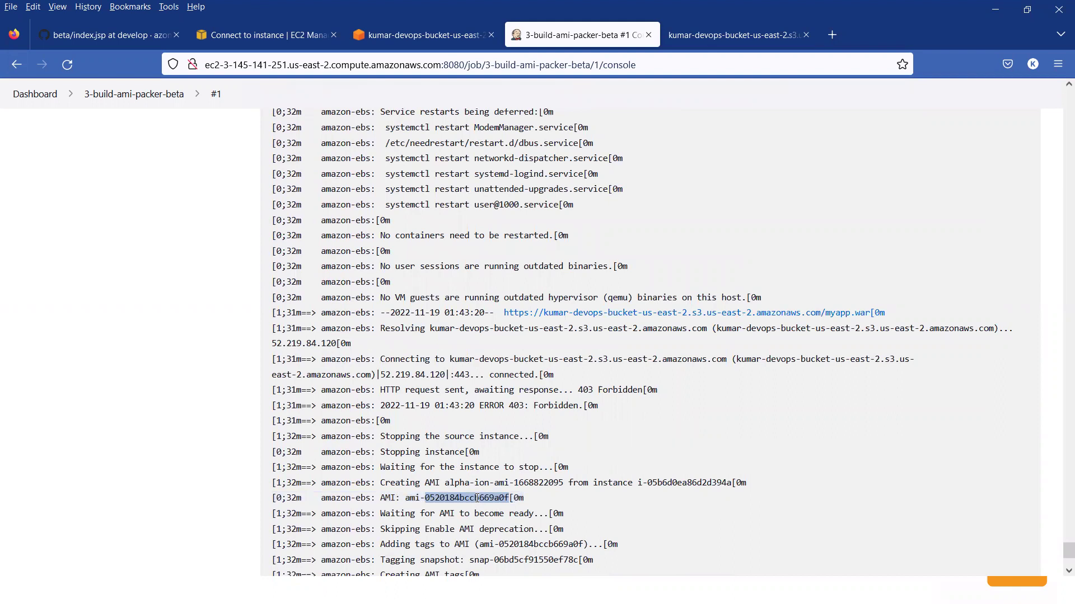
{"action": "left_click", "coordinate": [418, 37]}
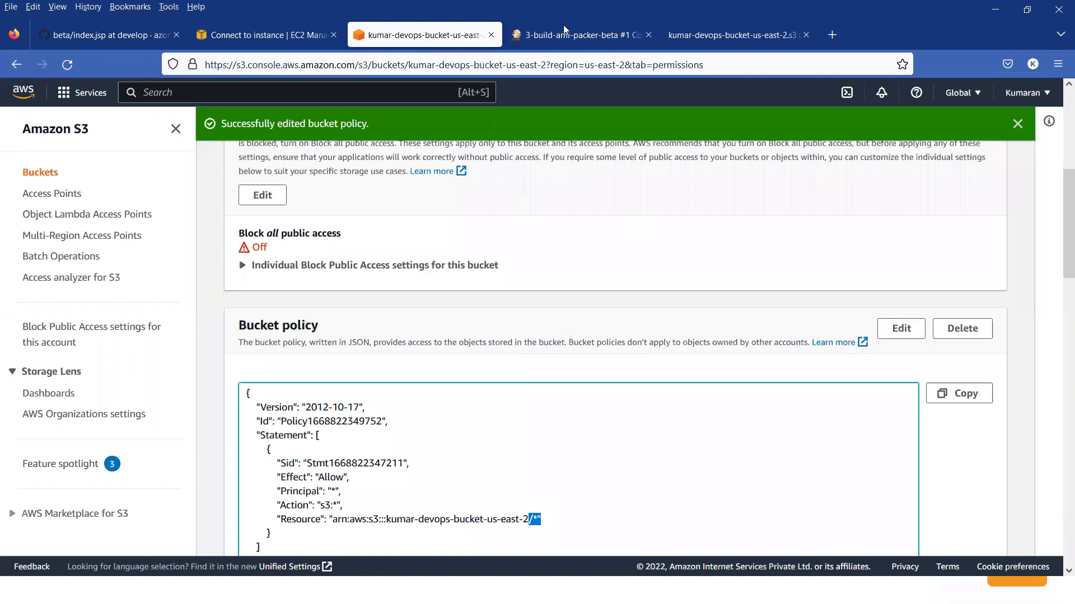
Step: Copy the myapp.war URL from the Jenkins console output, open it in a new tab without the trailing [0m, and download the file
{"action": "left_click", "coordinate": [583, 34]}
{"action": "left_click_drag", "start_coordinate": [885, 313], "coordinate": [502, 313]}
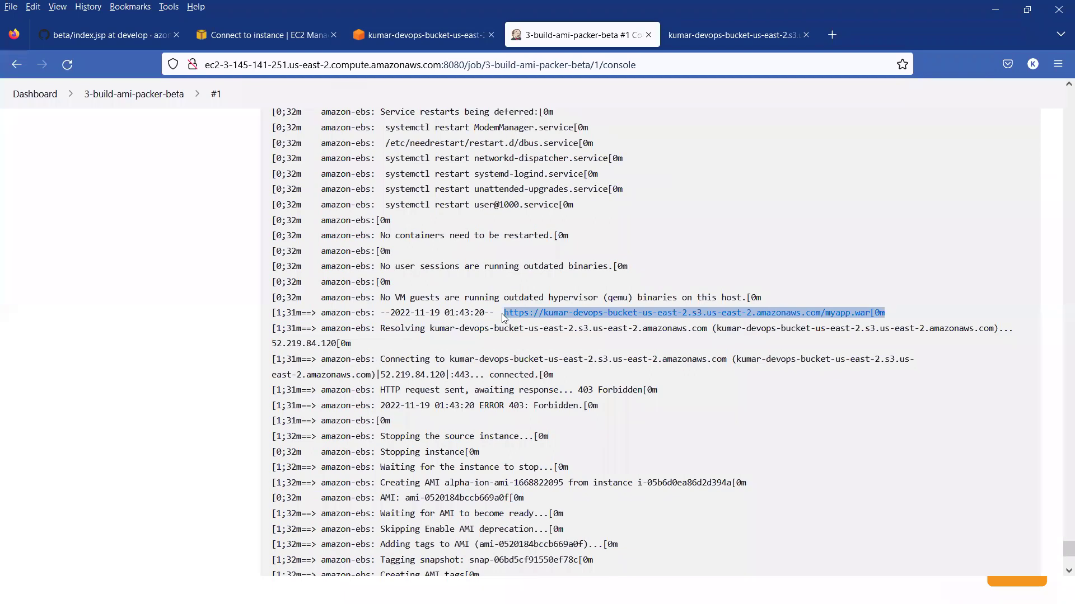
{"action": "key", "text": "ctrl+t"}
{"action": "type", "text": "https://kumar-devops-bucket-us-east-2.s3.us-east-2.amazonaws.com/myapp.war[0m"}
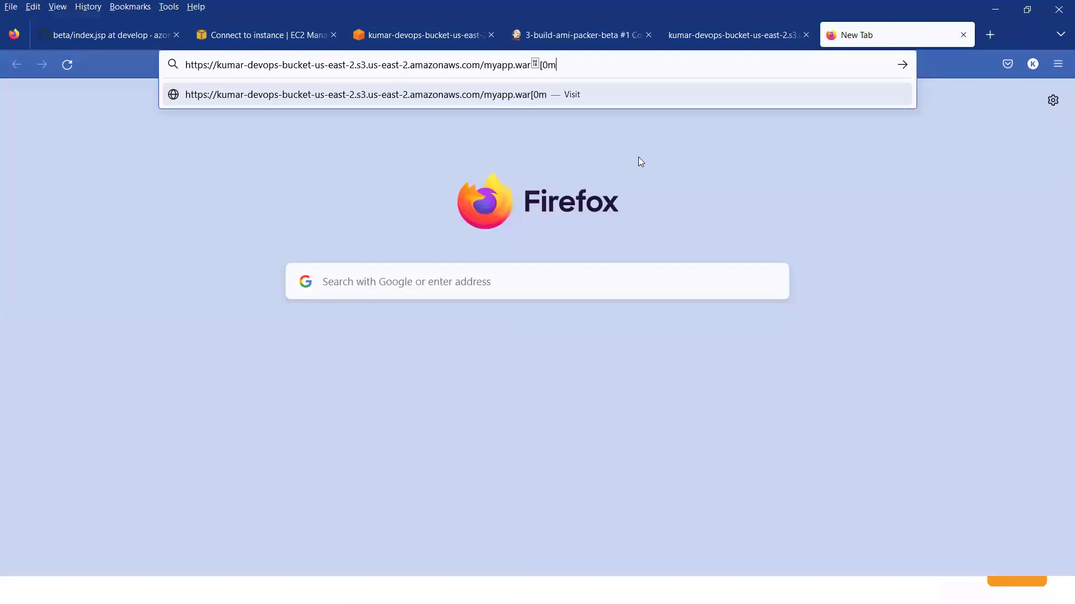
{"action": "left_click", "coordinate": [595, 66]}
{"action": "left_click", "coordinate": [595, 66]}
{"action": "key", "text": "BackSpace"}
{"action": "key", "text": "BackSpace"}
{"action": "key", "text": "BackSpace"}
{"action": "key", "text": "BackSpace"}
{"action": "key", "text": "Return"}
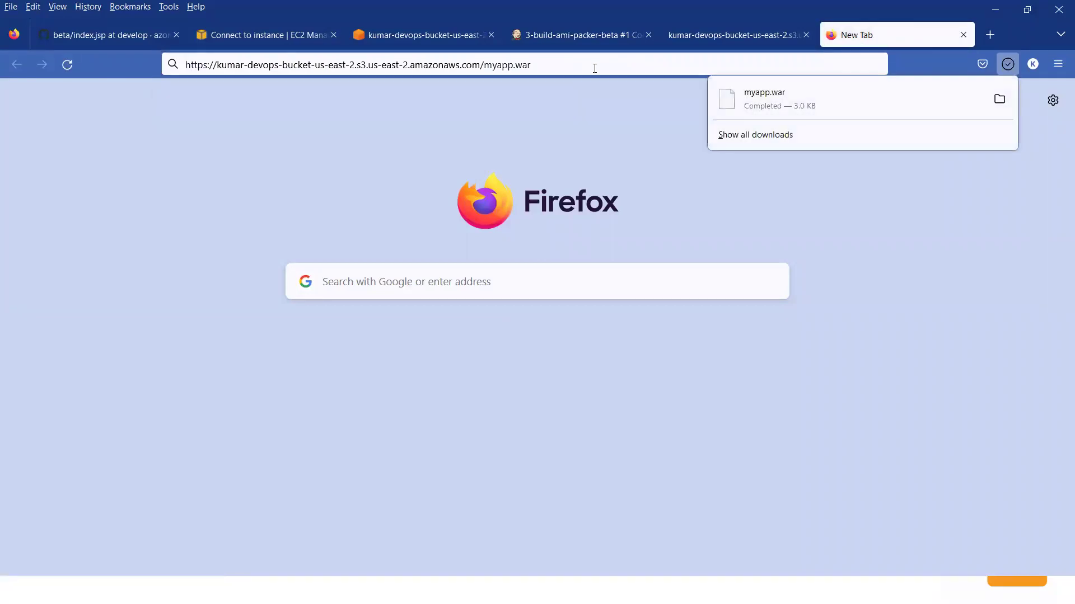
{"action": "left_click", "coordinate": [725, 64]}
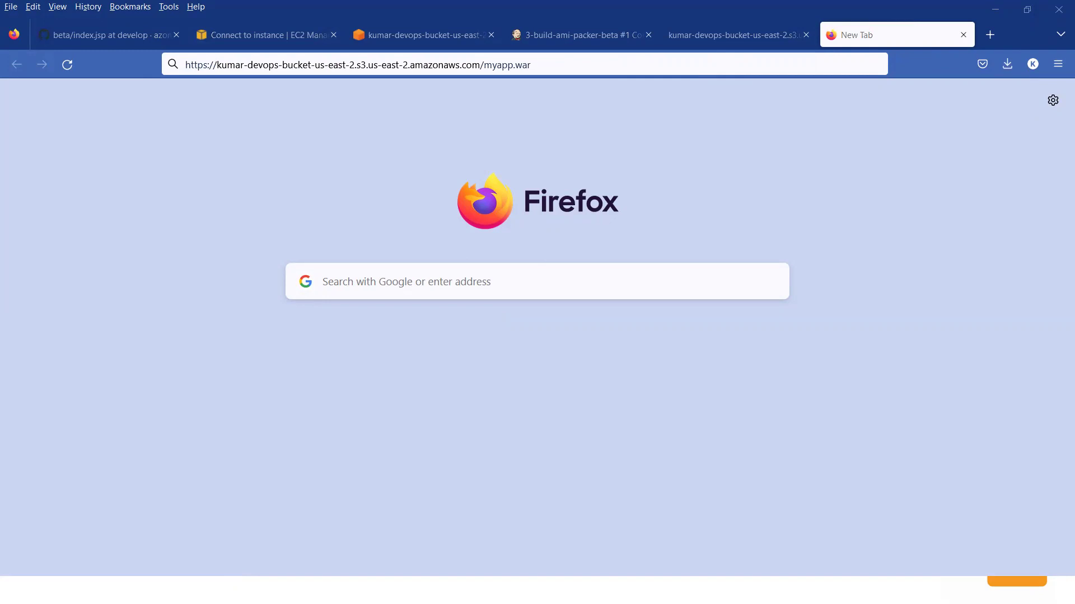
Step: Return to the Jenkins console output and examine the end of the 3-build-ami-packer-beta build for its status and AMI ID
{"action": "left_click", "coordinate": [257, 36]}
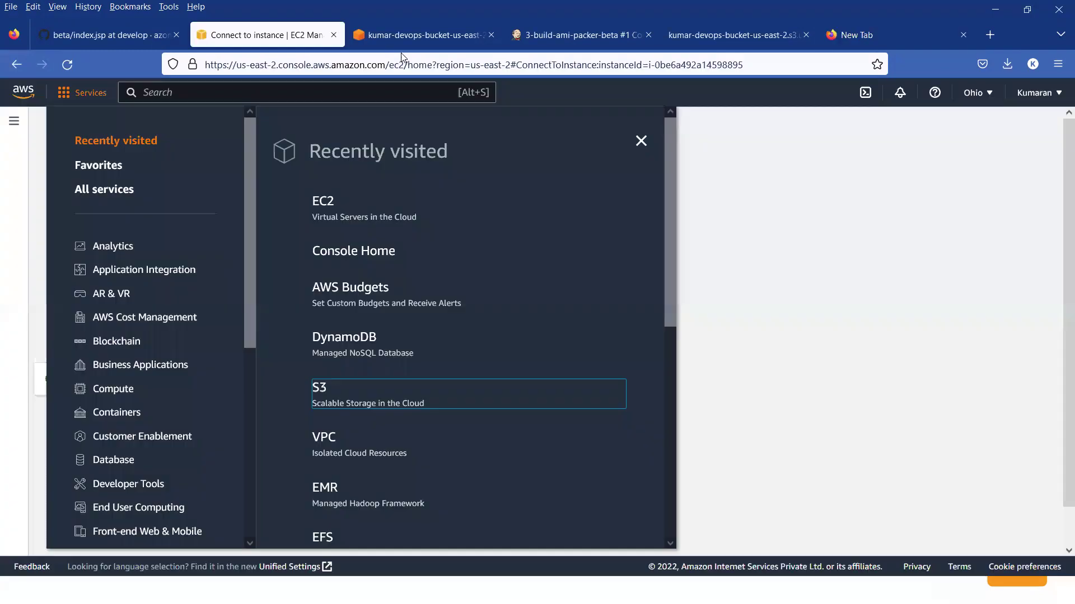
{"action": "left_click", "coordinate": [413, 37]}
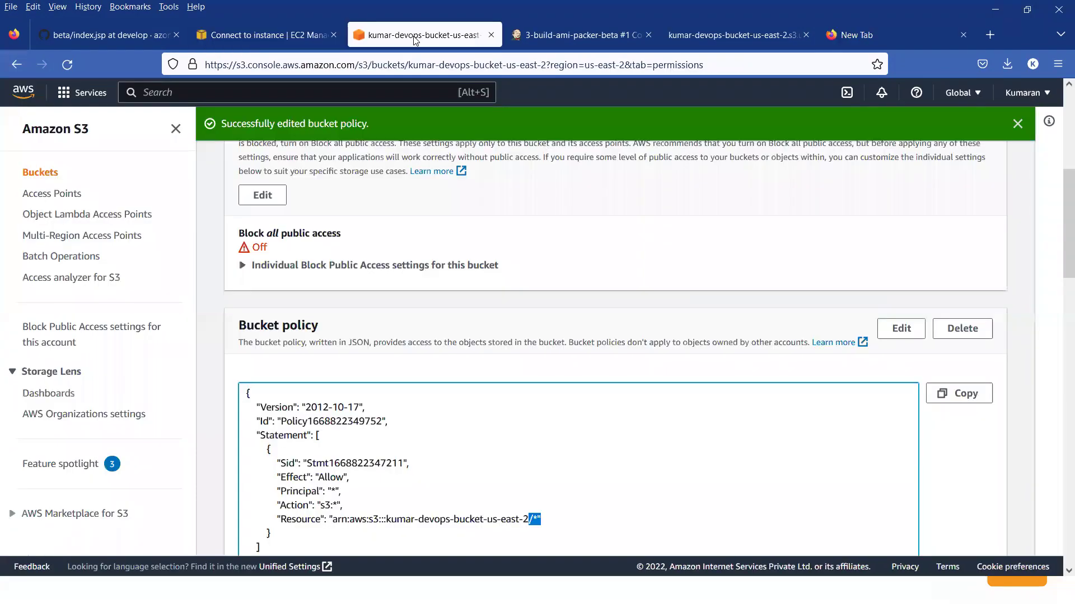
{"action": "left_click", "coordinate": [561, 38]}
{"action": "scroll", "coordinate": [509, 462], "scroll_direction": "down", "scroll_amount": 5}
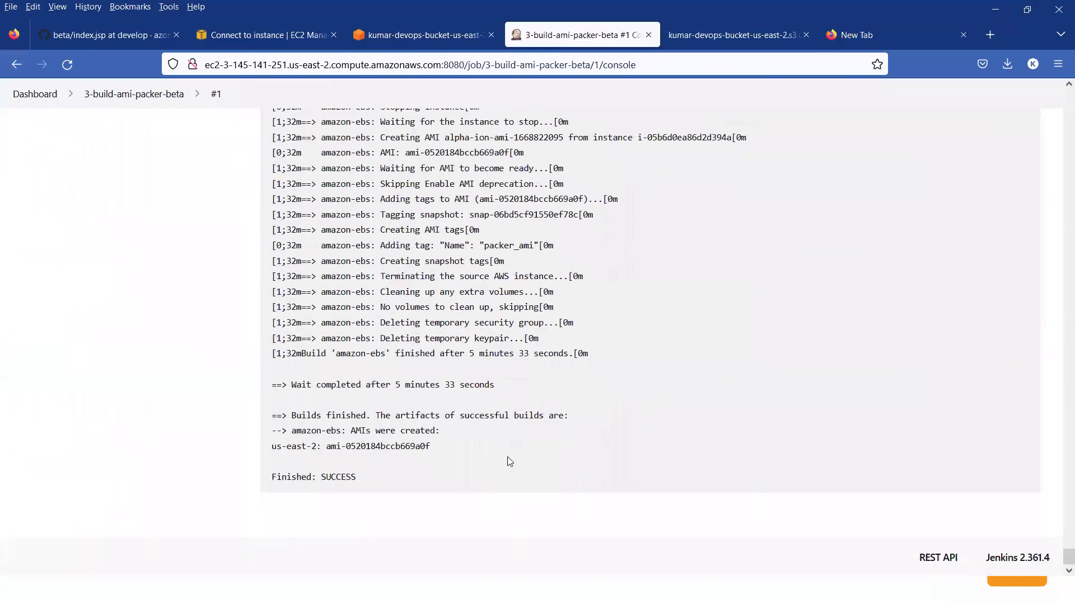
{"action": "triple_click", "coordinate": [338, 446]}
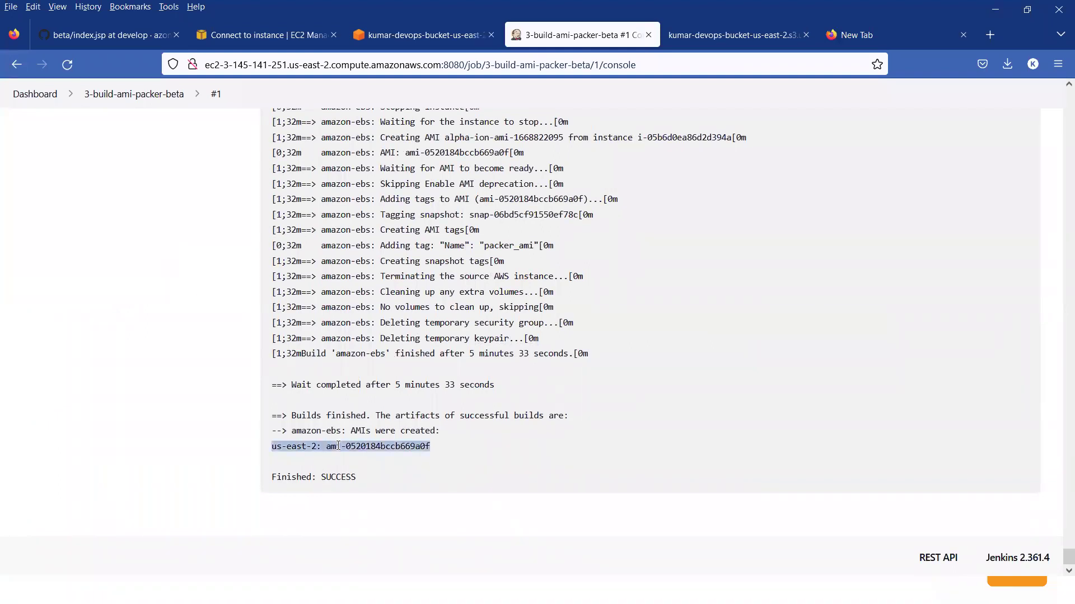
Step: Open the 1-build-maven project from the Jenkins dashboard and start a new build
{"action": "left_click", "coordinate": [45, 96]}
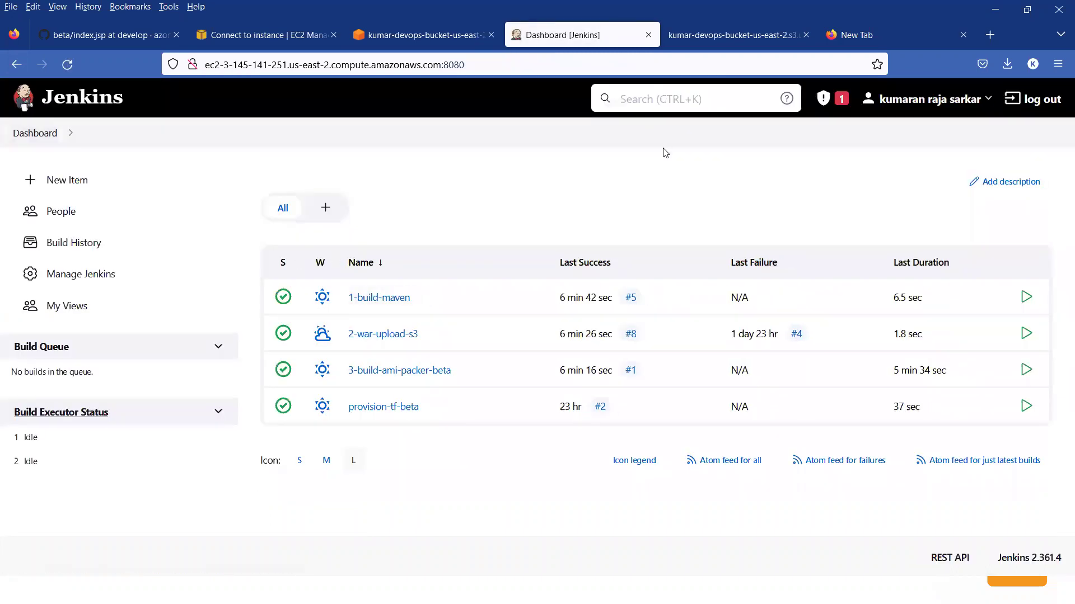
{"action": "left_click", "coordinate": [394, 300]}
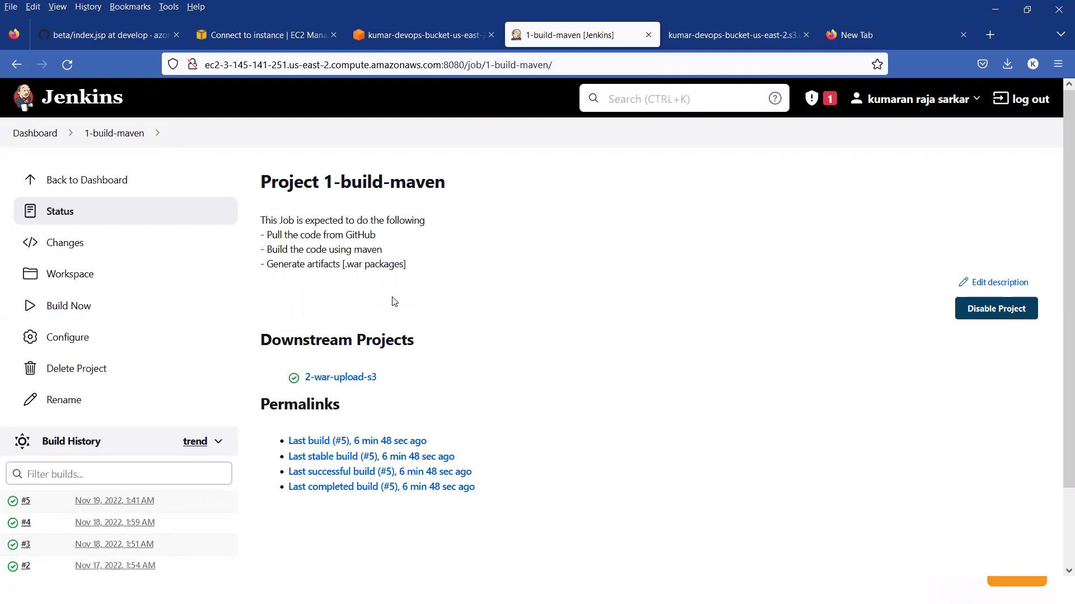
{"action": "left_click", "coordinate": [87, 310]}
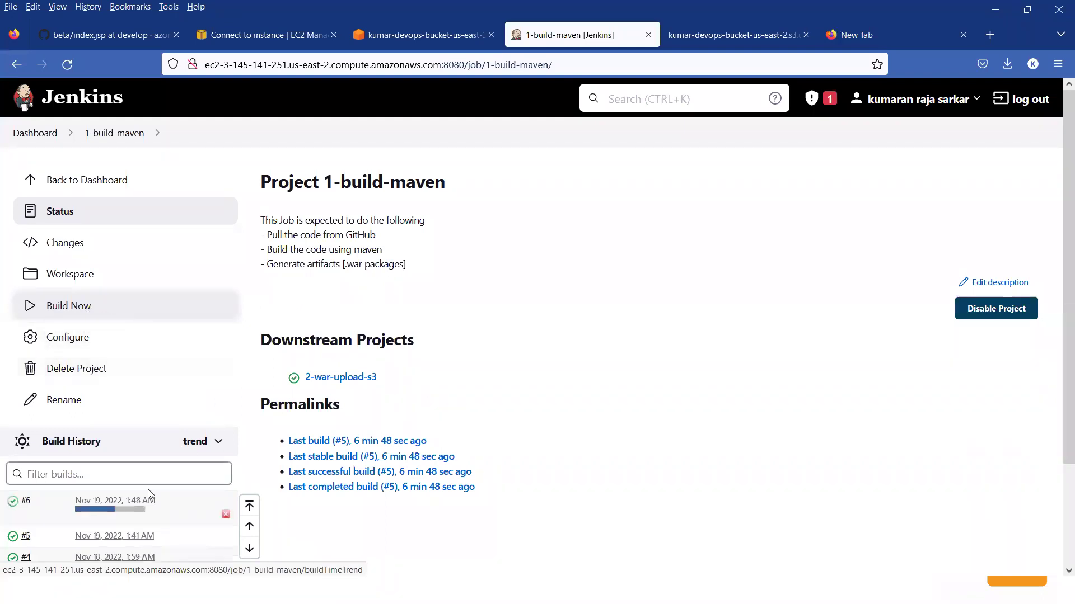
Step: Examine the 1-build-maven build #6 console output to its end and open the triggered 2-war-upload-s3 project
{"action": "left_click", "coordinate": [133, 502]}
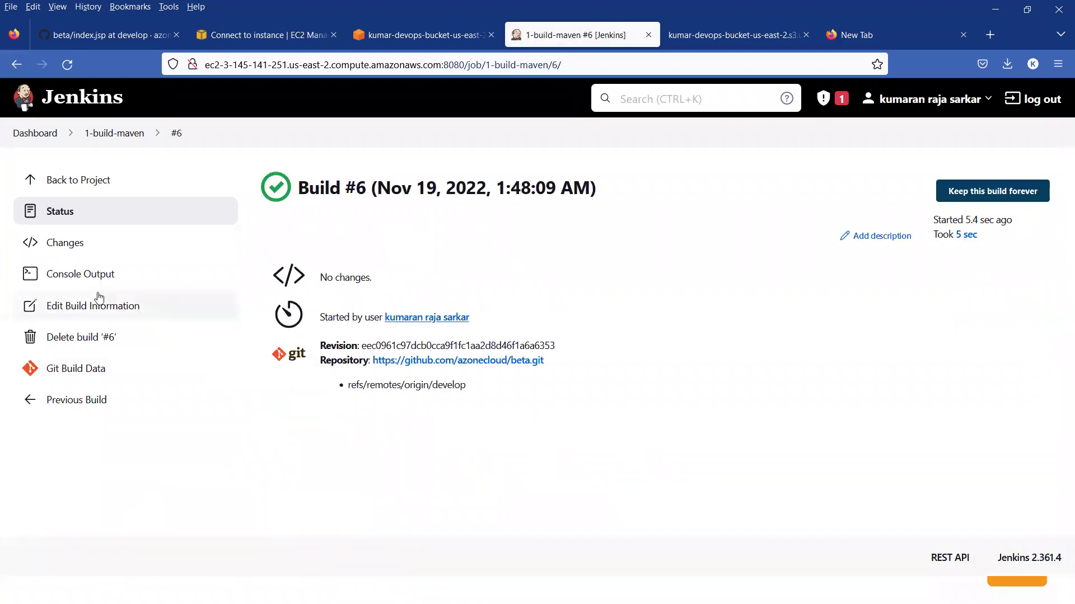
{"action": "left_click", "coordinate": [89, 277]}
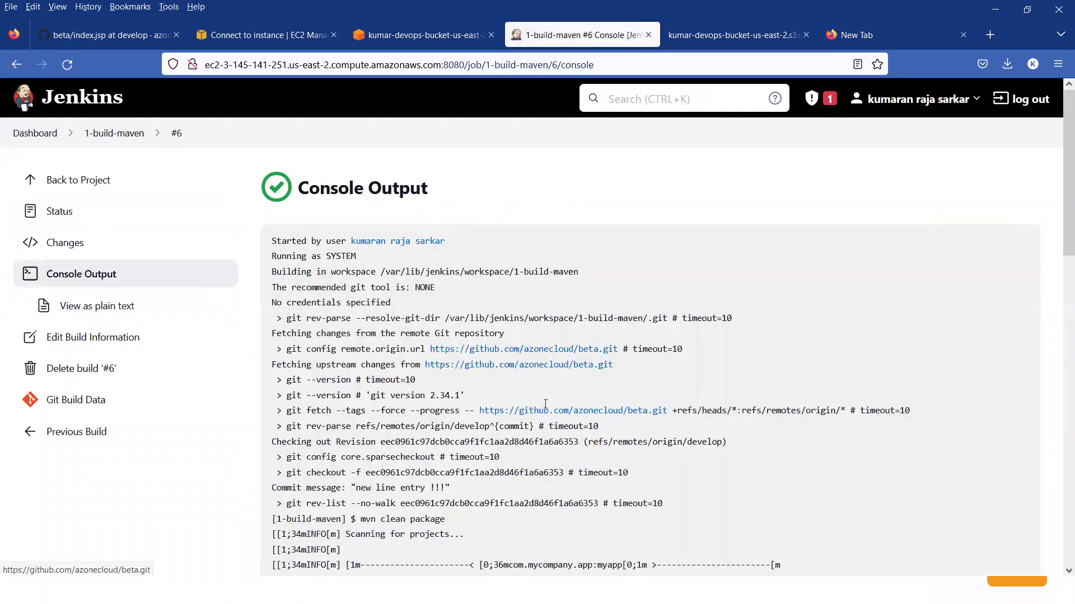
{"action": "scroll", "coordinate": [586, 426], "scroll_direction": "down", "scroll_amount": 15}
{"action": "left_click", "coordinate": [468, 465]}
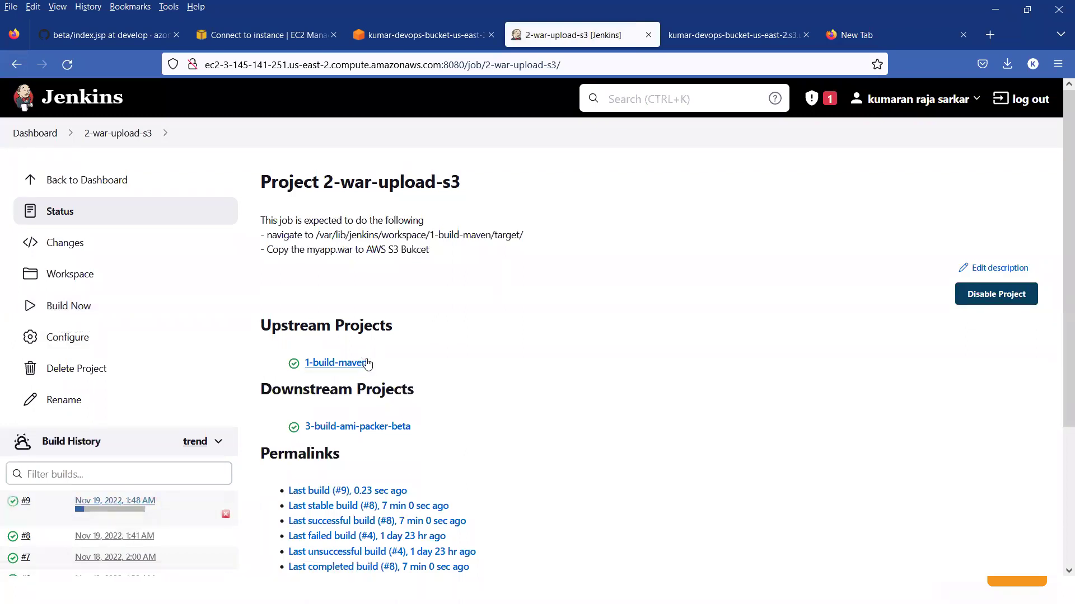
Step: Open the console output of 2-war-upload-s3 build #9 and check the copy of myapp.war to the S3 bucket
{"action": "triple_click", "coordinate": [435, 182]}
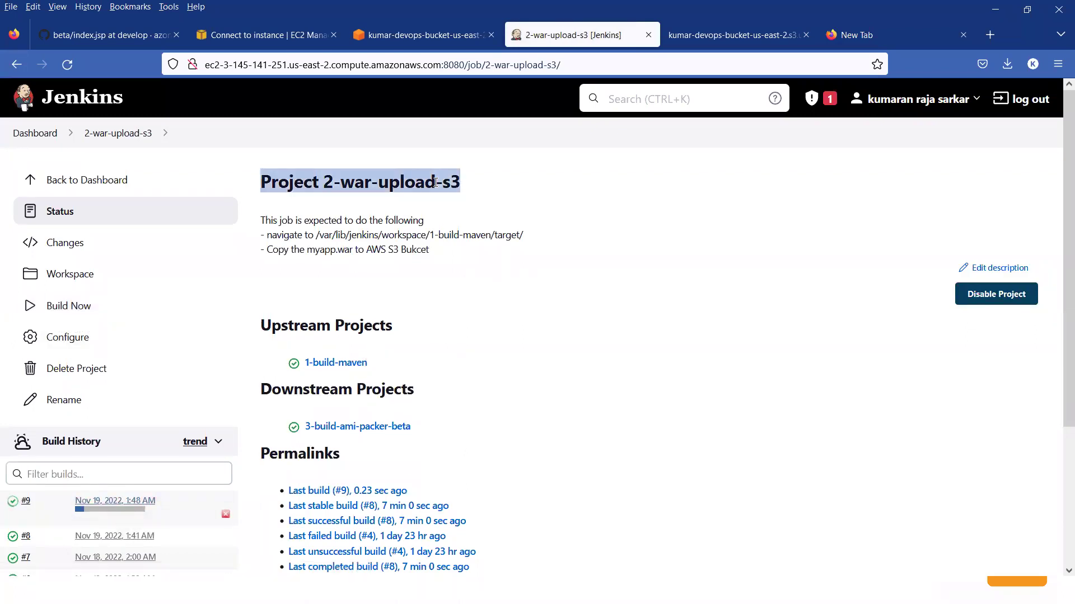
{"action": "left_click", "coordinate": [142, 498]}
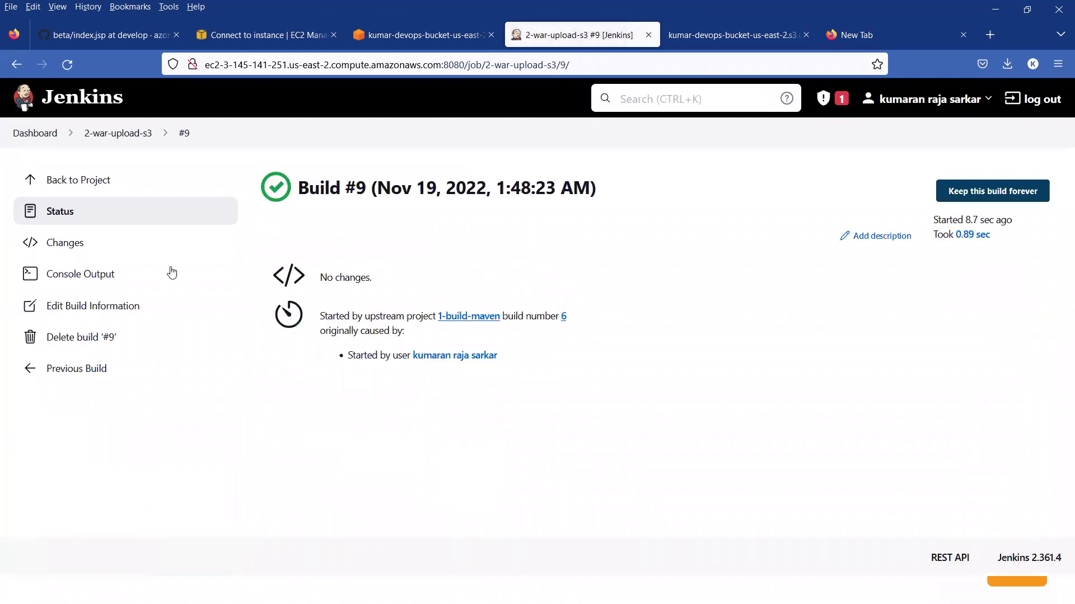
{"action": "left_click", "coordinate": [101, 274]}
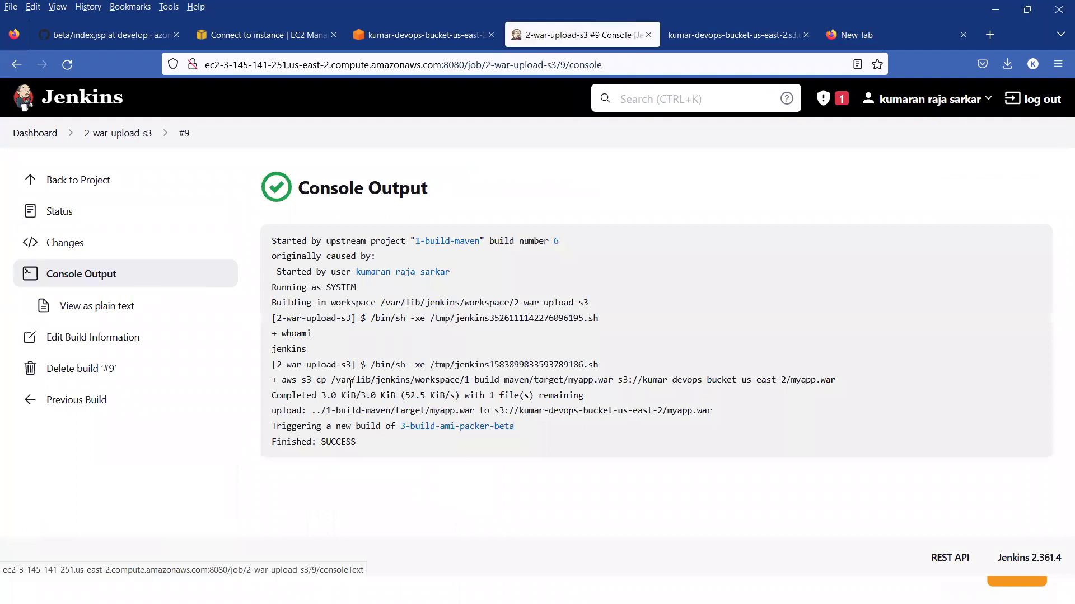
Step: Open the triggered 3-build-ami-packer-beta project and follow the console output of build #2 down to the myapp.war download
{"action": "left_click", "coordinate": [446, 427]}
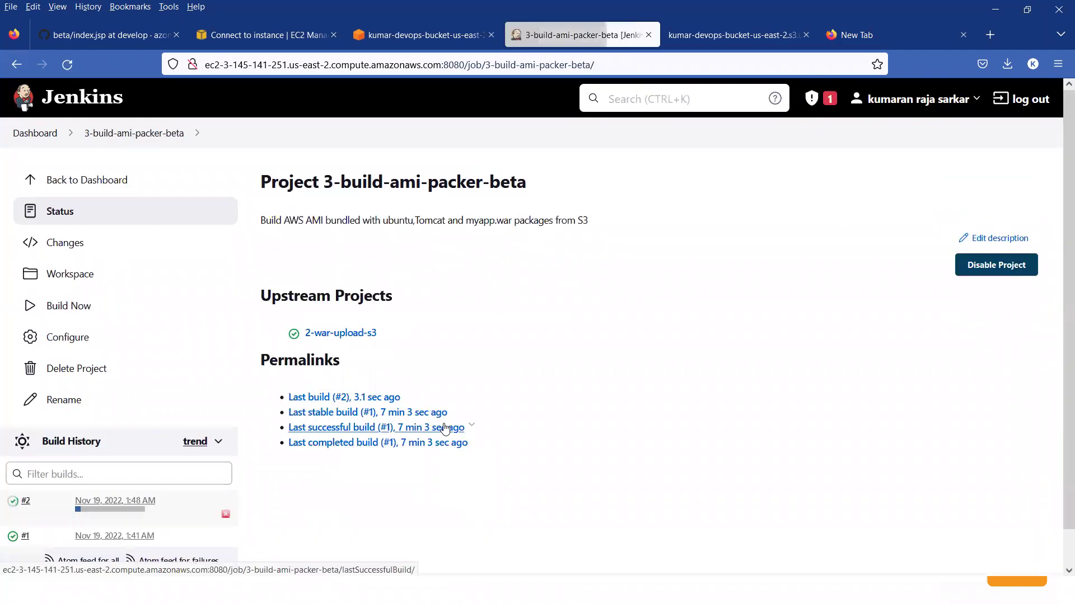
{"action": "left_click", "coordinate": [133, 503]}
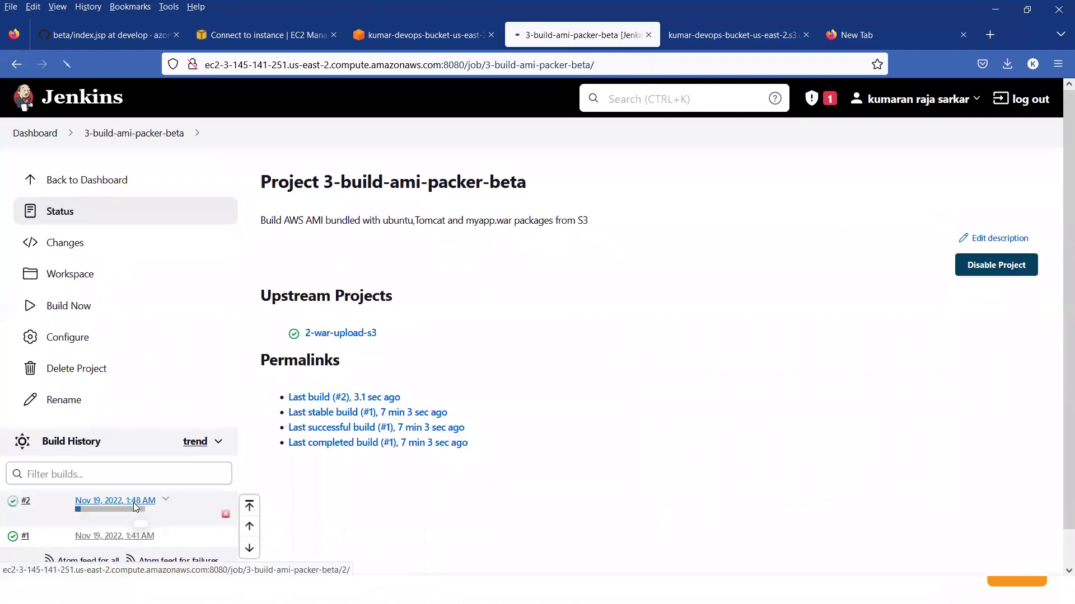
{"action": "left_click", "coordinate": [84, 277]}
{"action": "scroll", "coordinate": [526, 224], "scroll_direction": "down", "scroll_amount": 6}
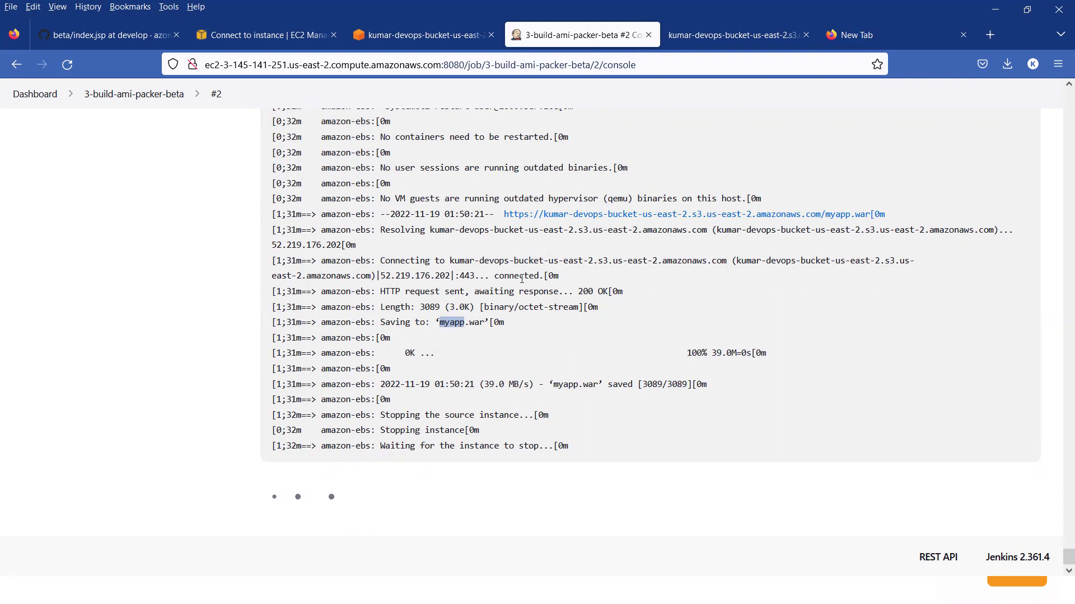
Step: Switch to the DevOps Project slide, underline the packer-AMI label and draw an arrow from the AMI image to Terraform
{"action": "key", "text": "alt+Tab"}
{"action": "key", "text": "alt+Tab"}
{"action": "key", "text": "alt+Tab"}
{"action": "key", "text": "alt+Tab"}
{"action": "key", "text": "alt+Tab"}
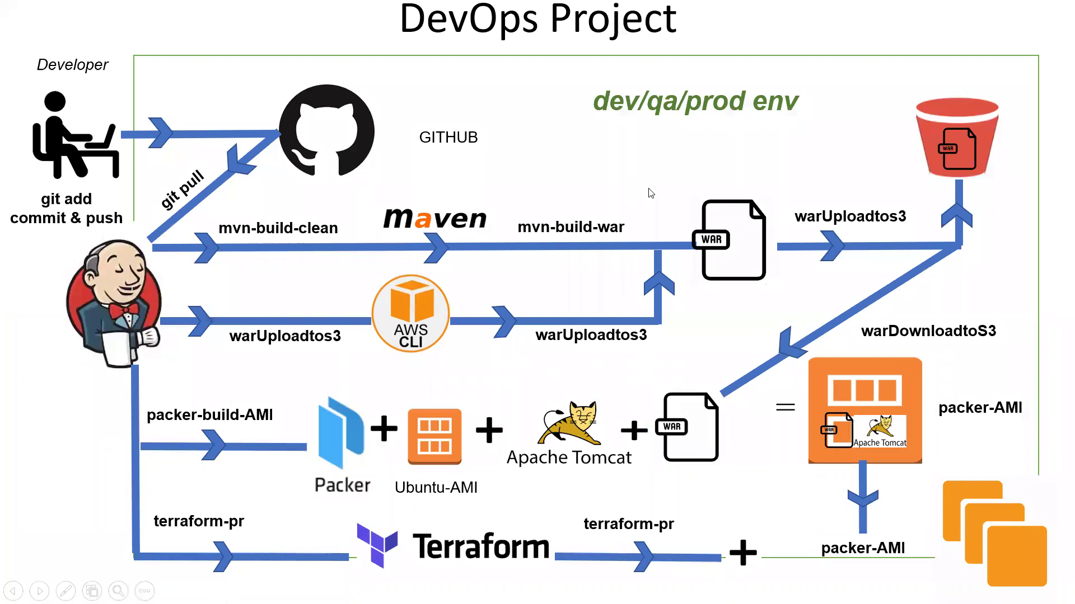
{"action": "key", "text": "ctrl+p"}
{"action": "left_click_drag", "start_coordinate": [948, 419], "coordinate": [1021, 405]}
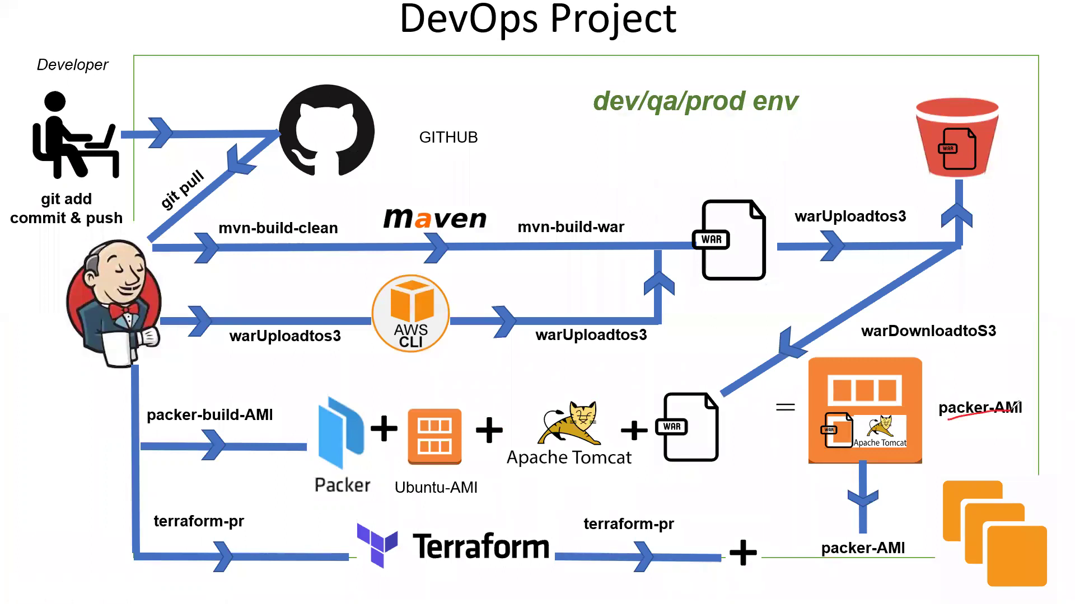
{"action": "left_click_drag", "start_coordinate": [861, 460], "coordinate": [638, 522]}
{"action": "mouse_move", "coordinate": [543, 526]}
{"action": "left_mouse_down"}
{"action": "mouse_move", "coordinate": [512, 533]}
{"action": "mouse_move", "coordinate": [522, 530]}
{"action": "left_mouse_up"}
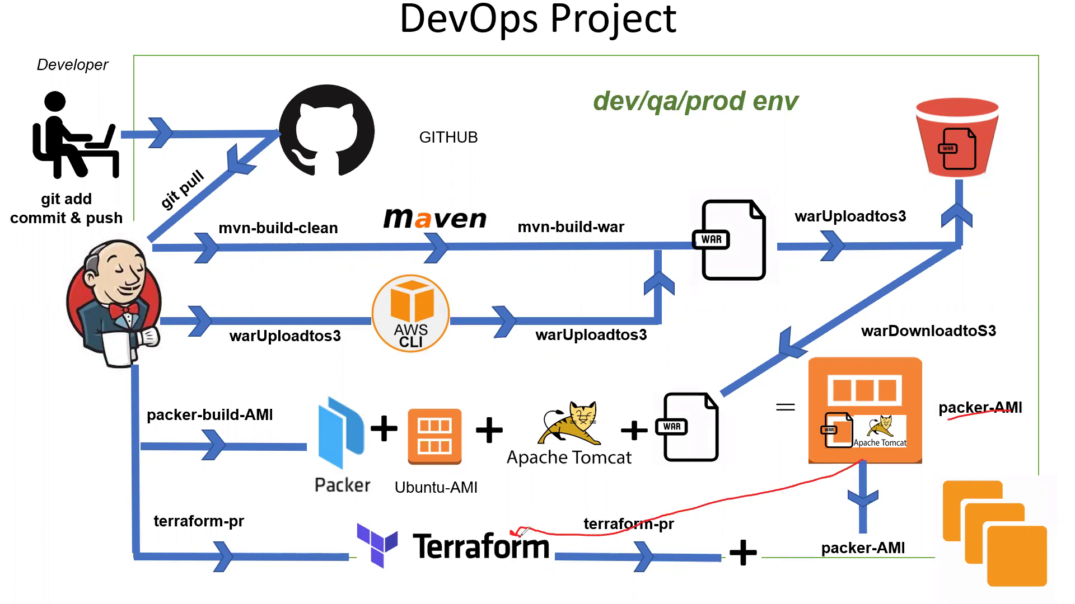
Step: Return to the Jenkins console output, underline the 5 minutes wait time and copy the created us-east-2 AMI ID
{"action": "key", "text": "alt+Tab"}
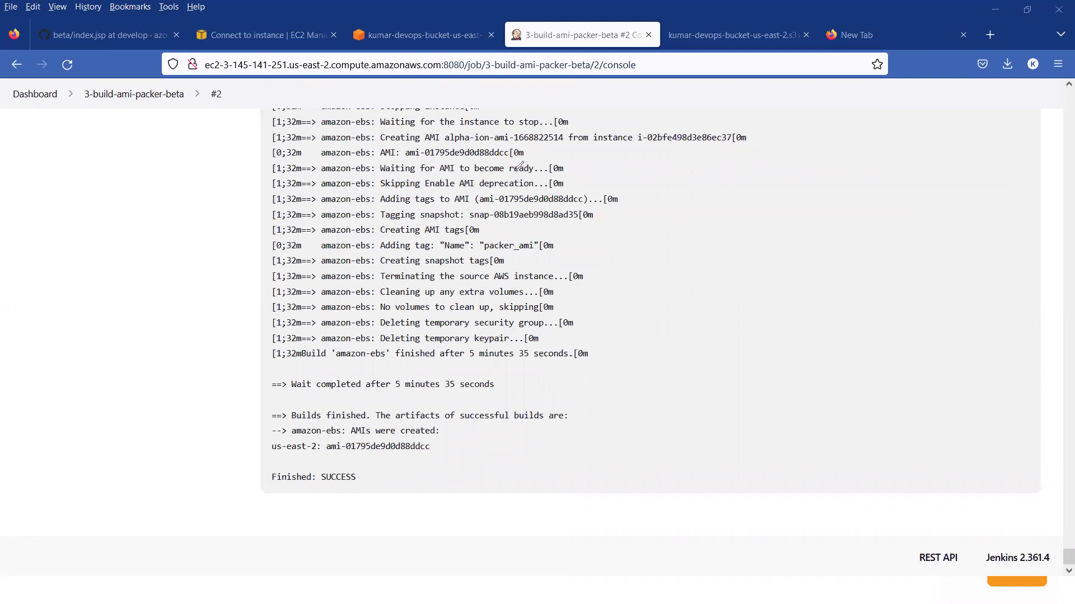
{"action": "left_click_drag", "start_coordinate": [393, 392], "coordinate": [438, 392]}
{"action": "left_click_drag", "start_coordinate": [326, 447], "coordinate": [431, 447]}
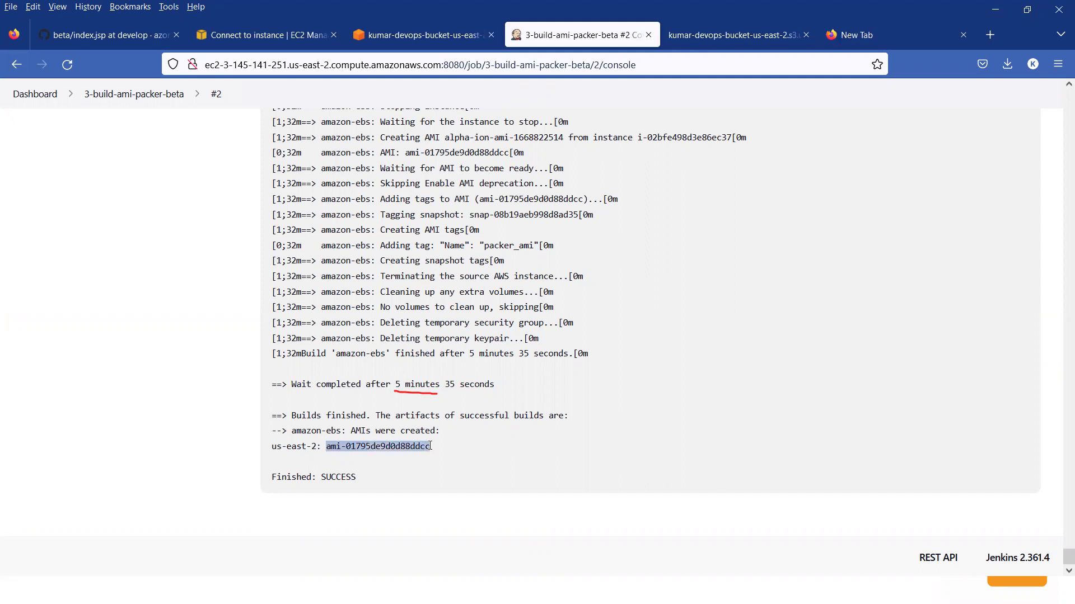
{"action": "left_click", "coordinate": [431, 446]}
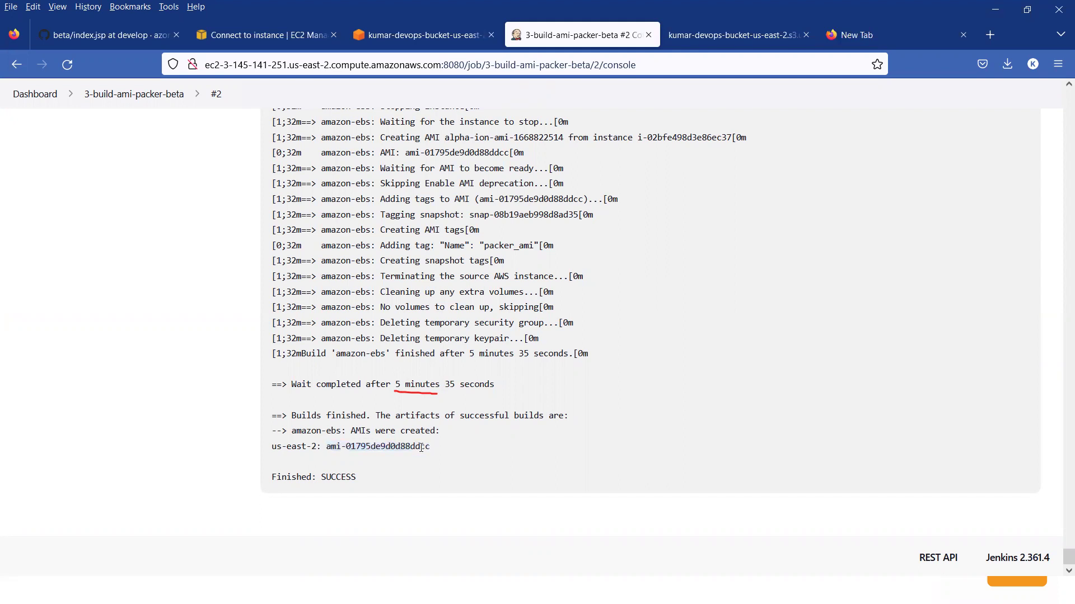
{"action": "double_click", "coordinate": [421, 446]}
{"action": "left_click_drag", "start_coordinate": [327, 447], "coordinate": [430, 447]}
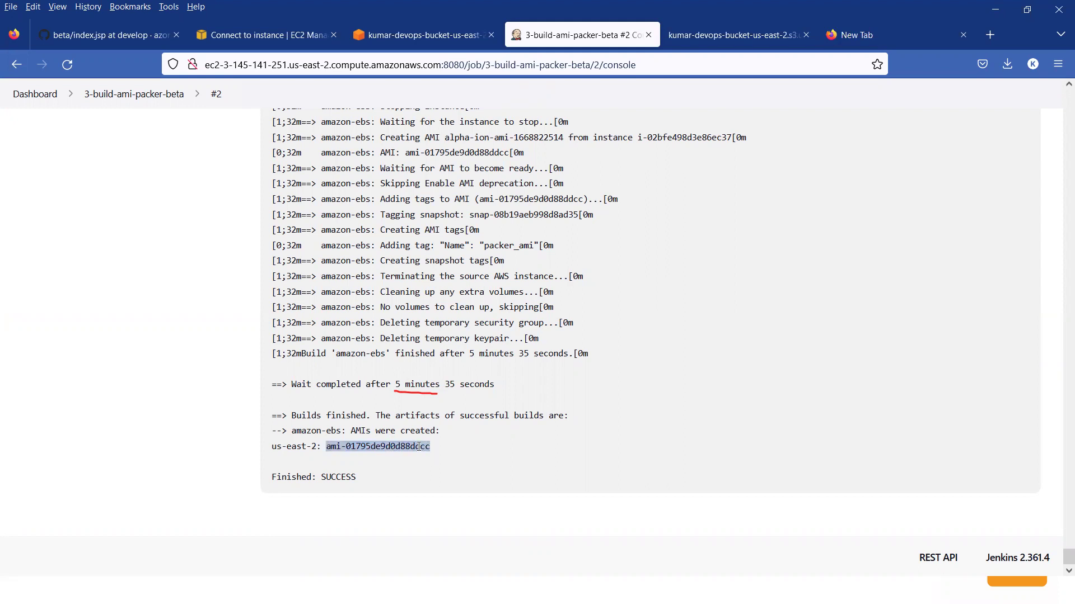
{"action": "right_click", "coordinate": [419, 447]}
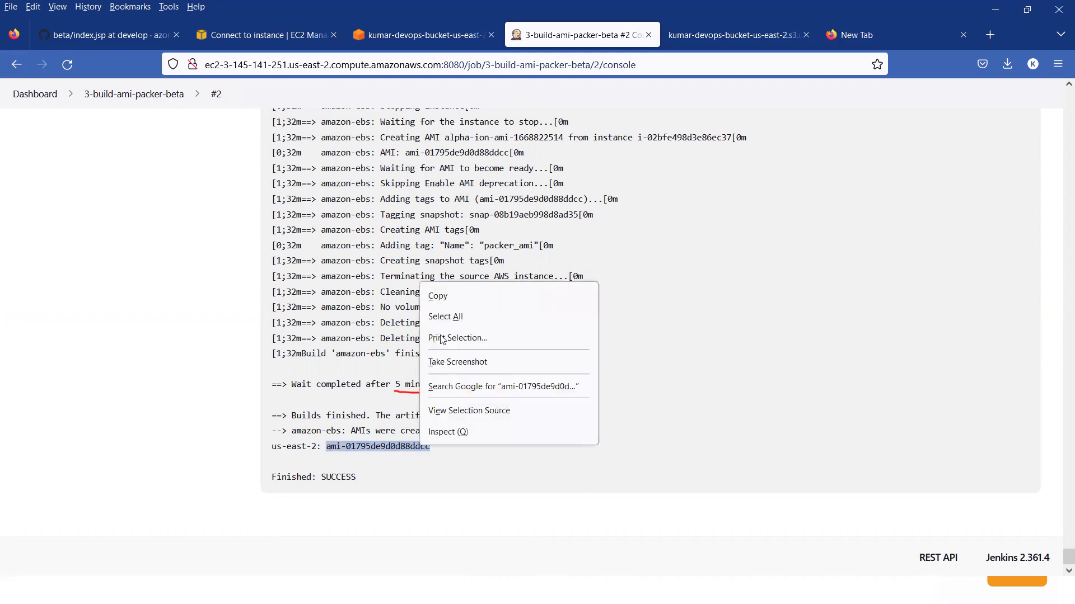
{"action": "left_click", "coordinate": [441, 296]}
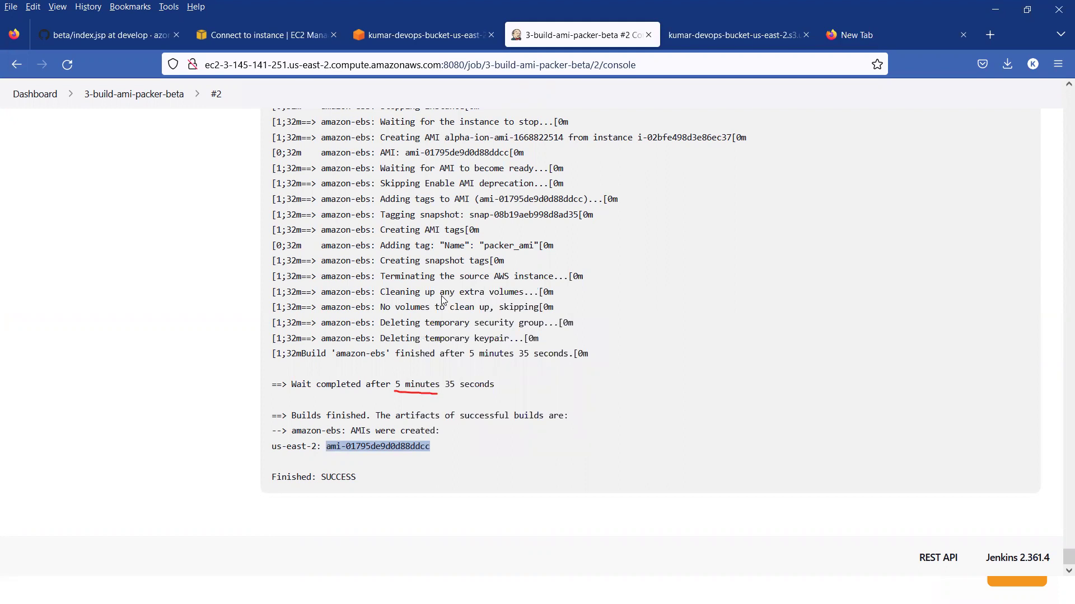
Step: Open the tf-beta repository on GitHub from the azonecloud profile
{"action": "left_click", "coordinate": [52, 37]}
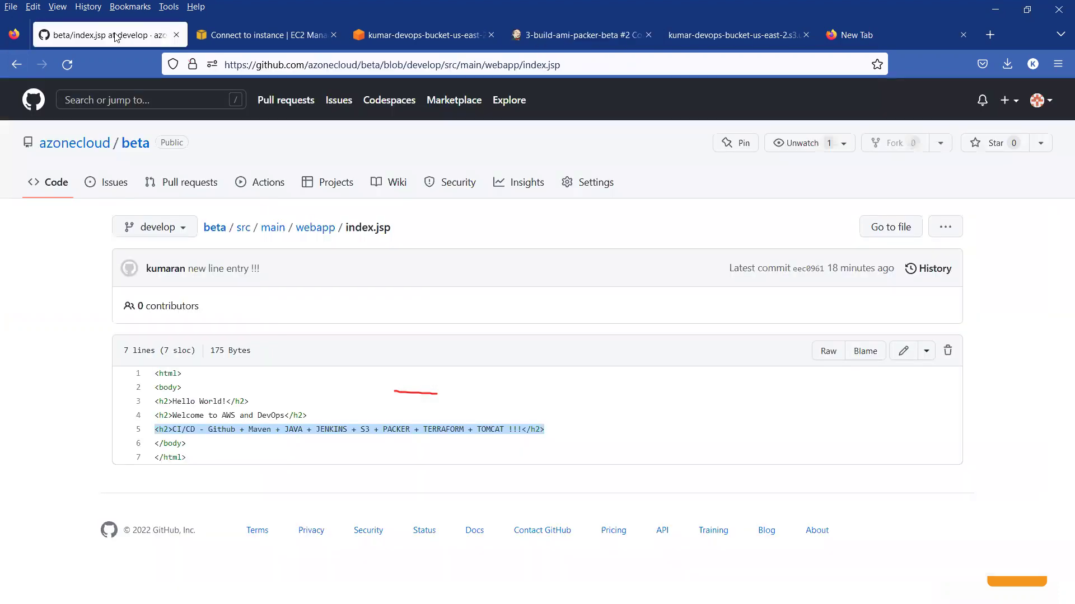
{"action": "left_click", "coordinate": [94, 147]}
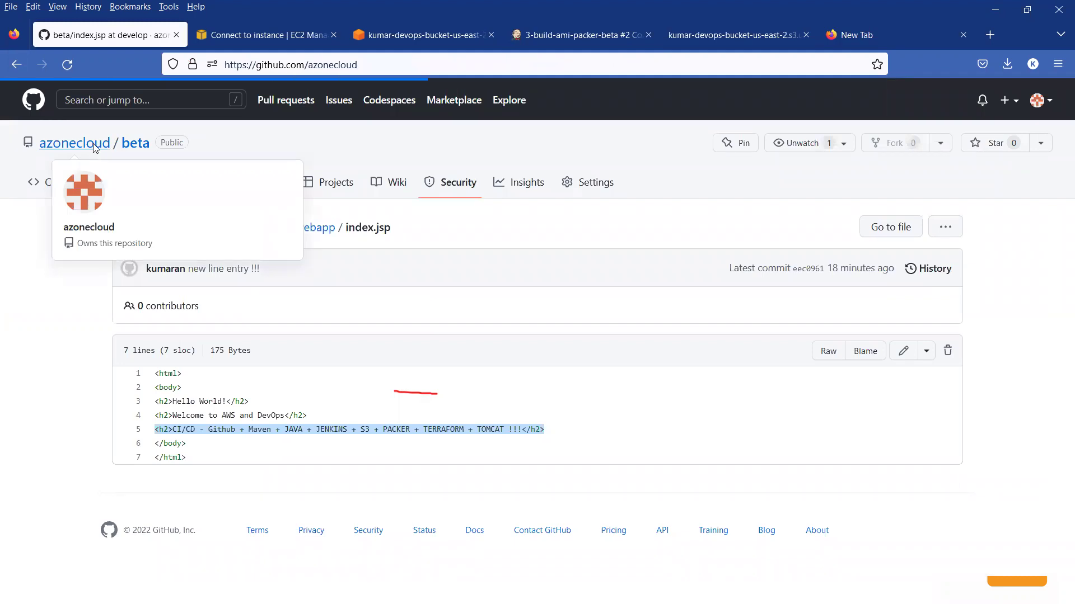
{"action": "left_click", "coordinate": [670, 324]}
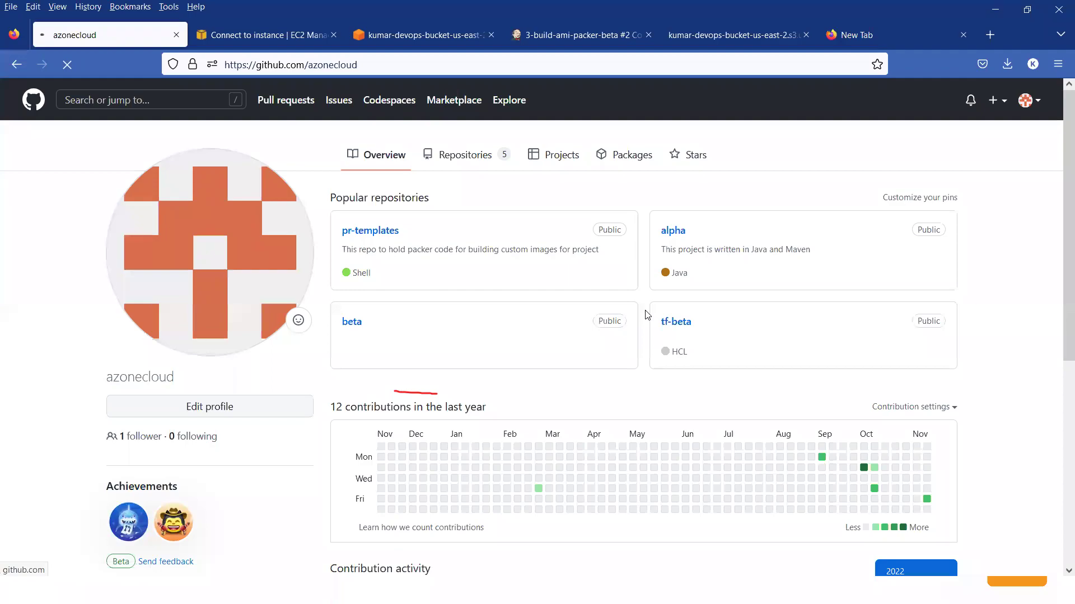
Step: Switch to Visual Studio Code, collapse the beta and pr-templates folders, and bring up GitHub Desktop
{"action": "key", "text": "super+d"}
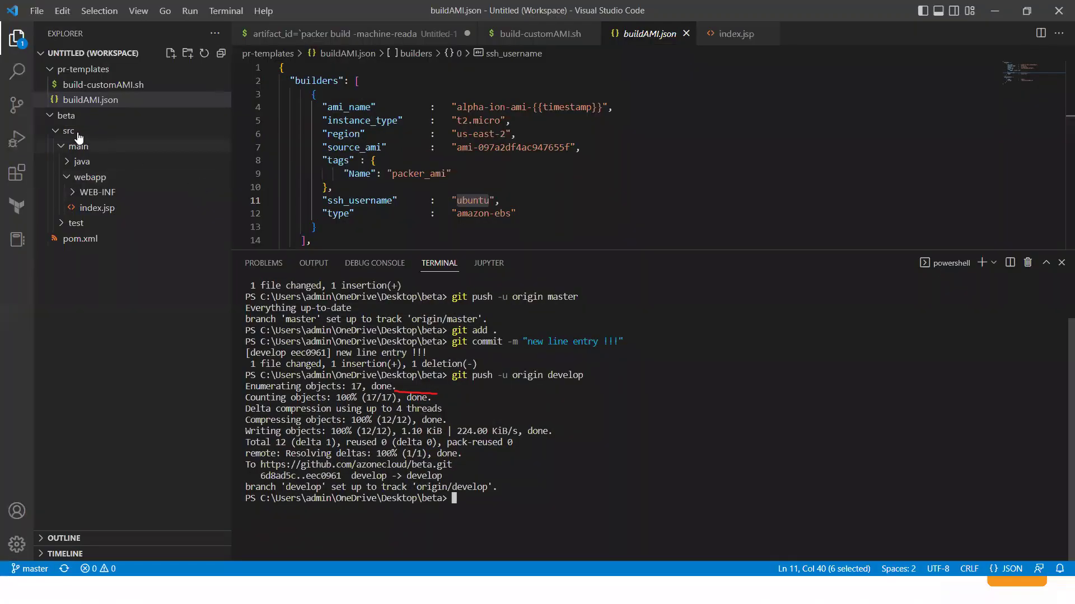
{"action": "left_click", "coordinate": [54, 118]}
{"action": "left_click", "coordinate": [52, 69]}
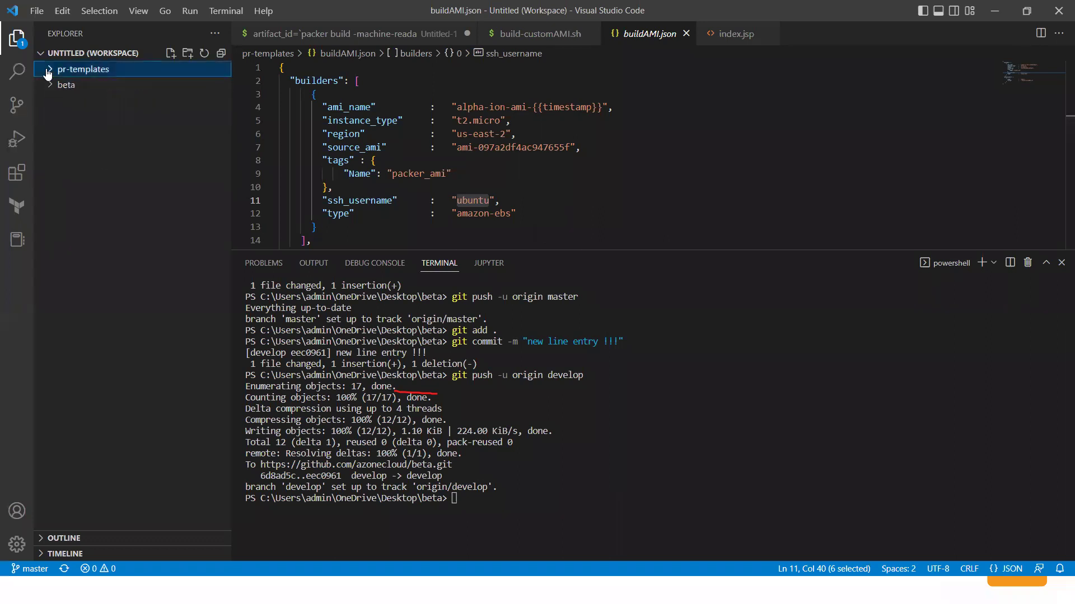
{"action": "left_click", "coordinate": [35, 13]}
{"action": "left_click", "coordinate": [116, 511]}
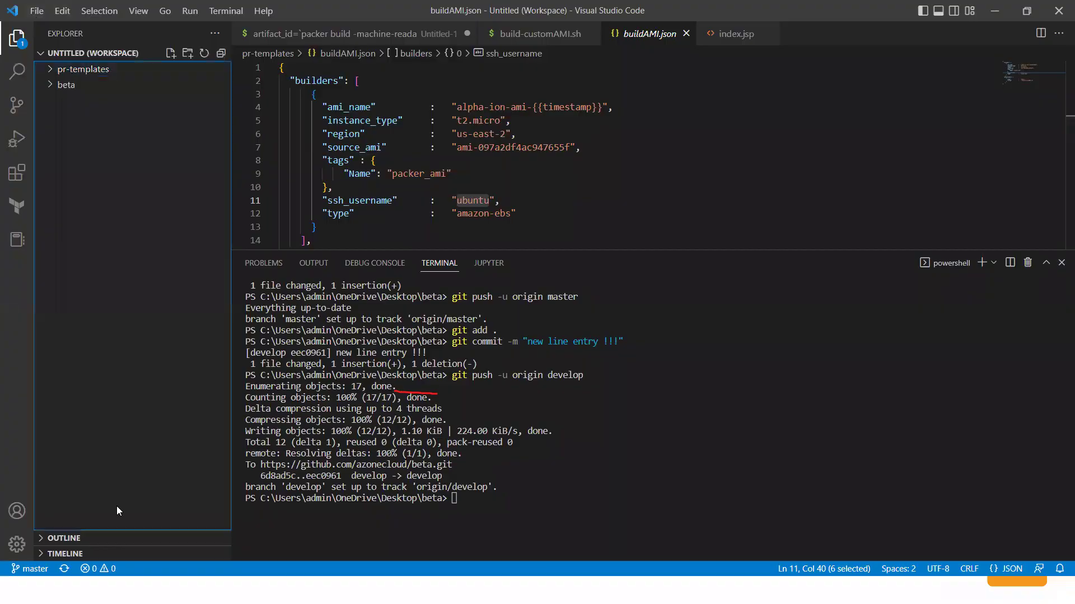
{"action": "key", "text": "super+d"}
{"action": "left_click", "coordinate": [638, 590]}
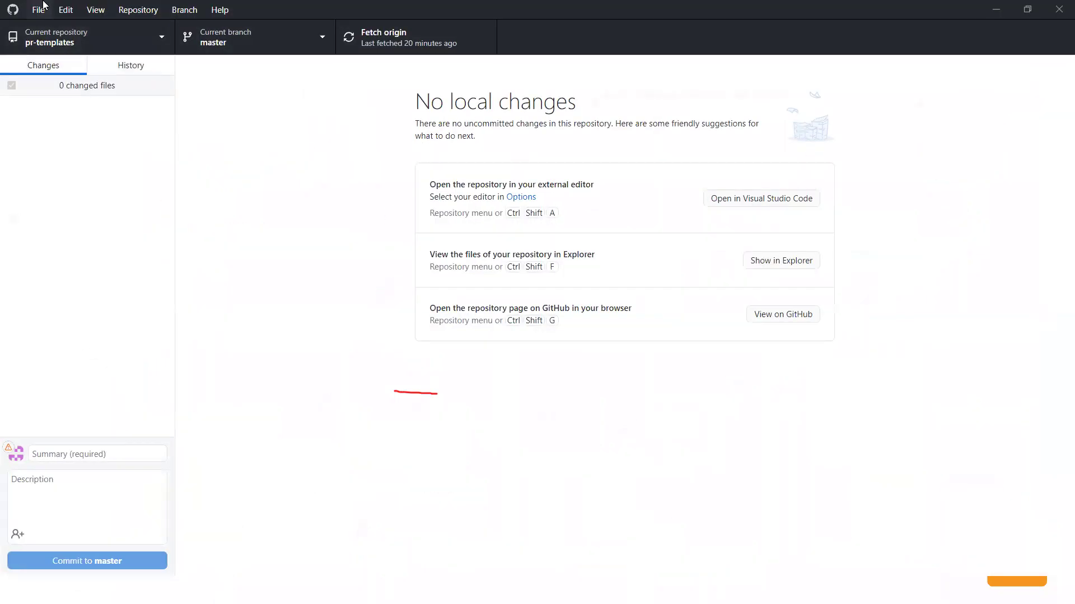
Step: Try to clone azonecloud/tf-beta to the desktop's tf-beta folder and cancel the clone dialog
{"action": "left_click", "coordinate": [39, 9]}
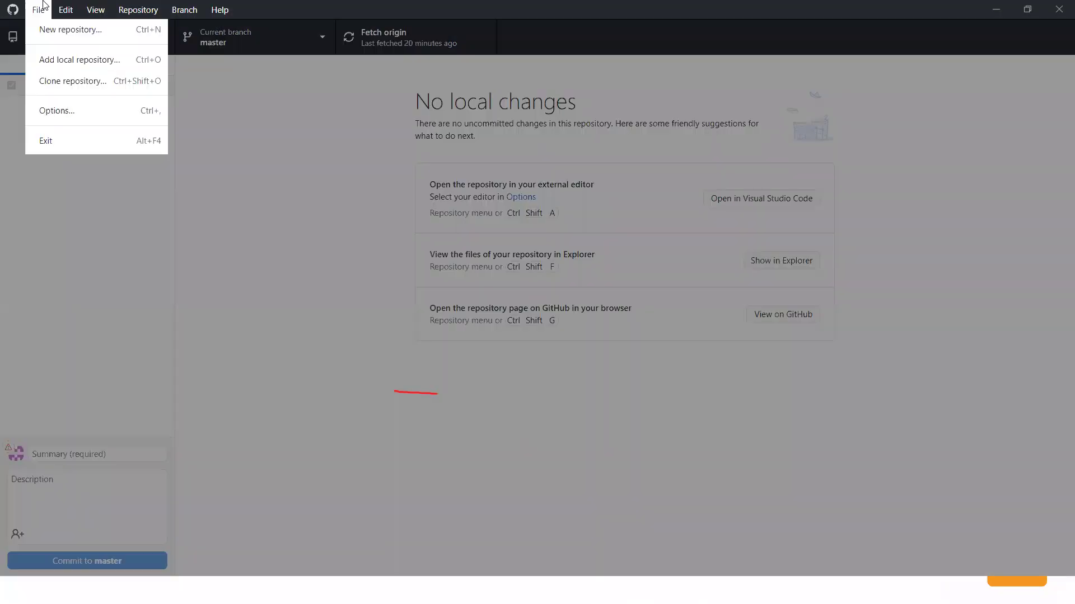
{"action": "left_click", "coordinate": [58, 88]}
{"action": "left_click", "coordinate": [421, 224]}
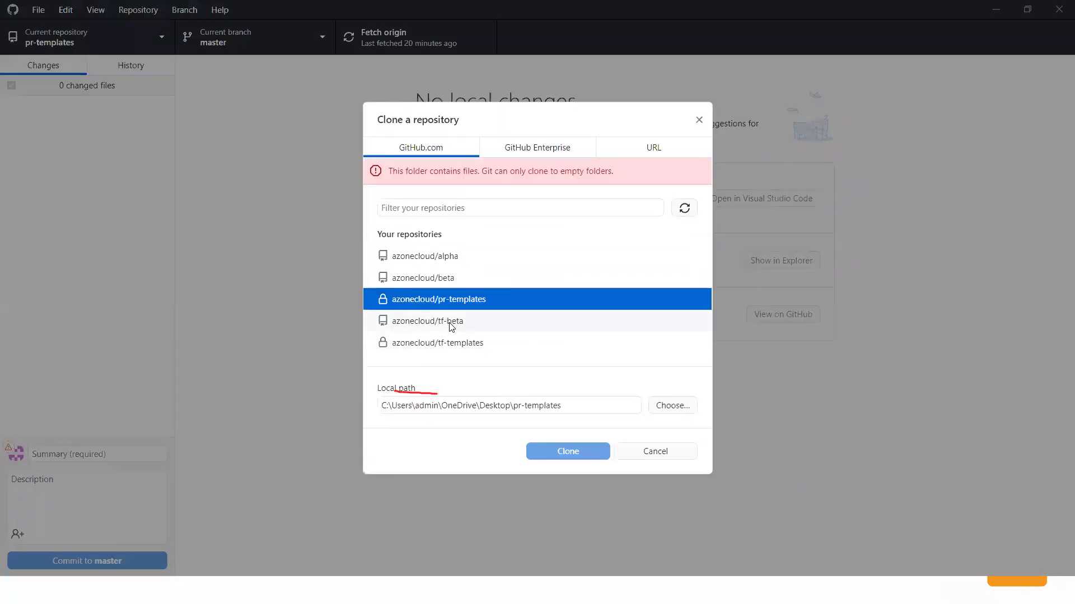
{"action": "left_click", "coordinate": [451, 326]}
{"action": "left_click", "coordinate": [572, 450]}
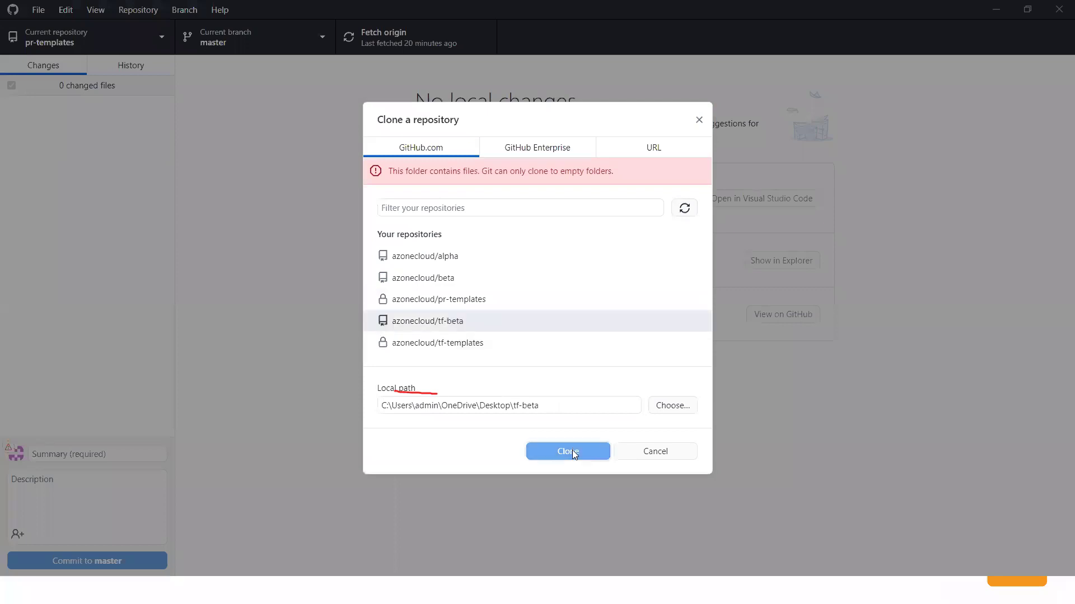
{"action": "left_click", "coordinate": [473, 320]}
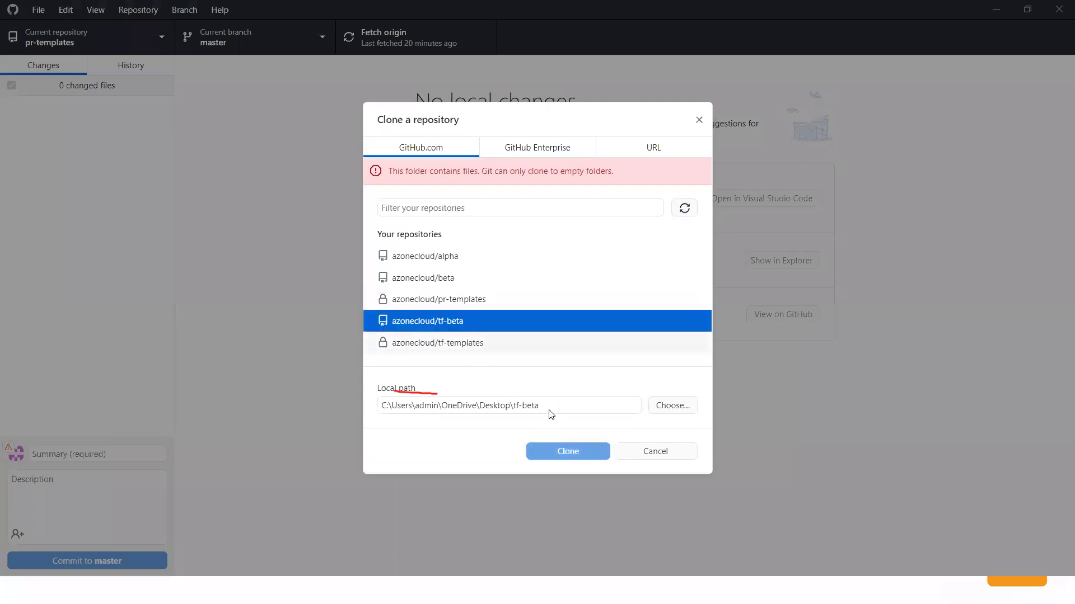
{"action": "left_click", "coordinate": [575, 455]}
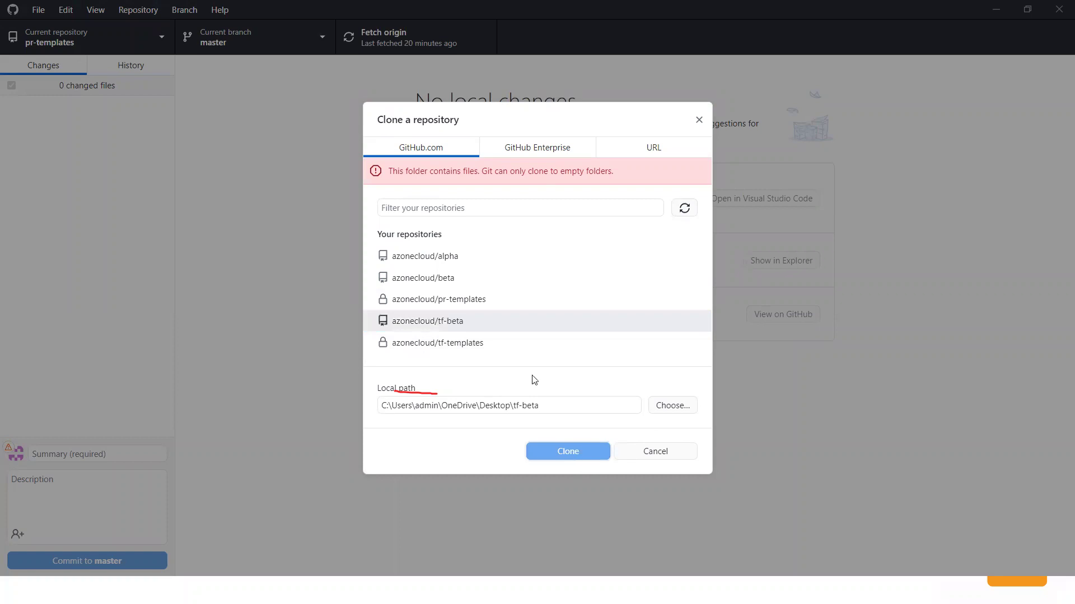
{"action": "left_click", "coordinate": [667, 451]}
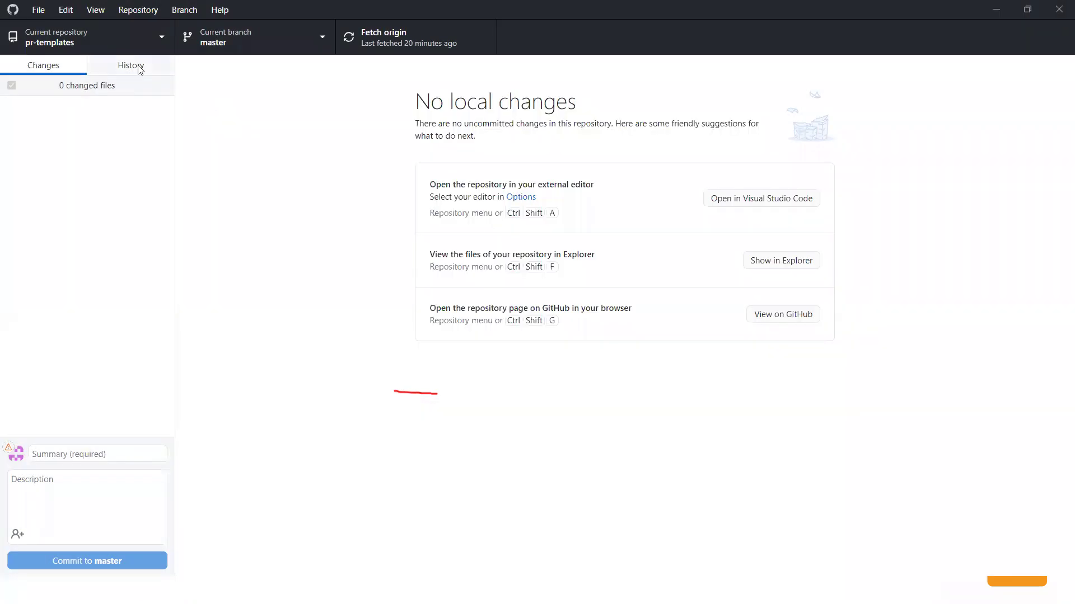
Step: Try again to clone azonecloud/tf-beta with Desktop as the local folder, check the URL option and cancel the clone dialog
{"action": "left_click", "coordinate": [40, 11]}
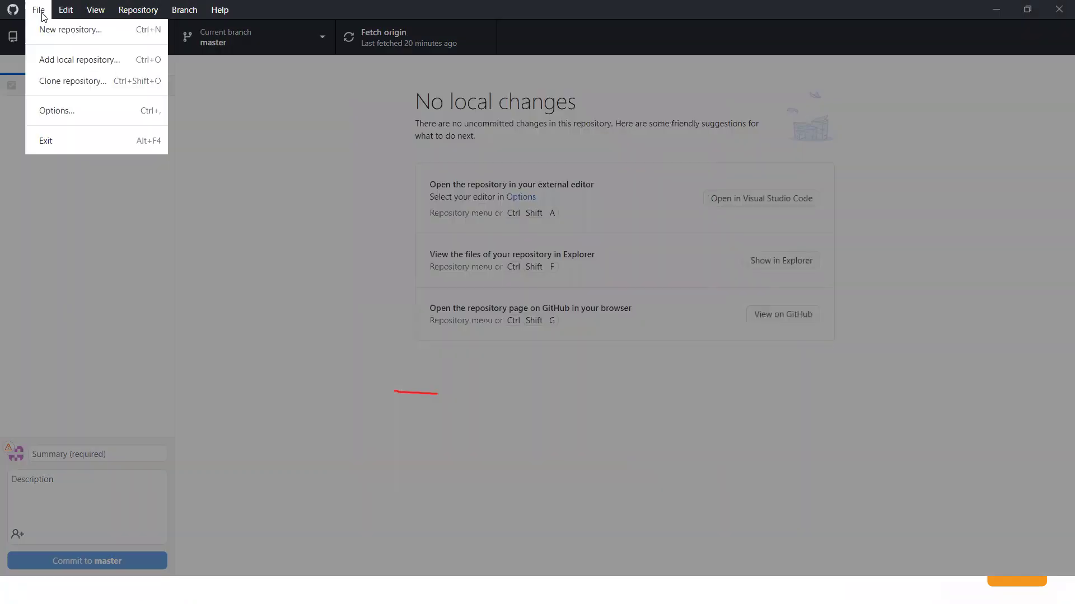
{"action": "left_click", "coordinate": [53, 81]}
{"action": "left_click", "coordinate": [442, 309]}
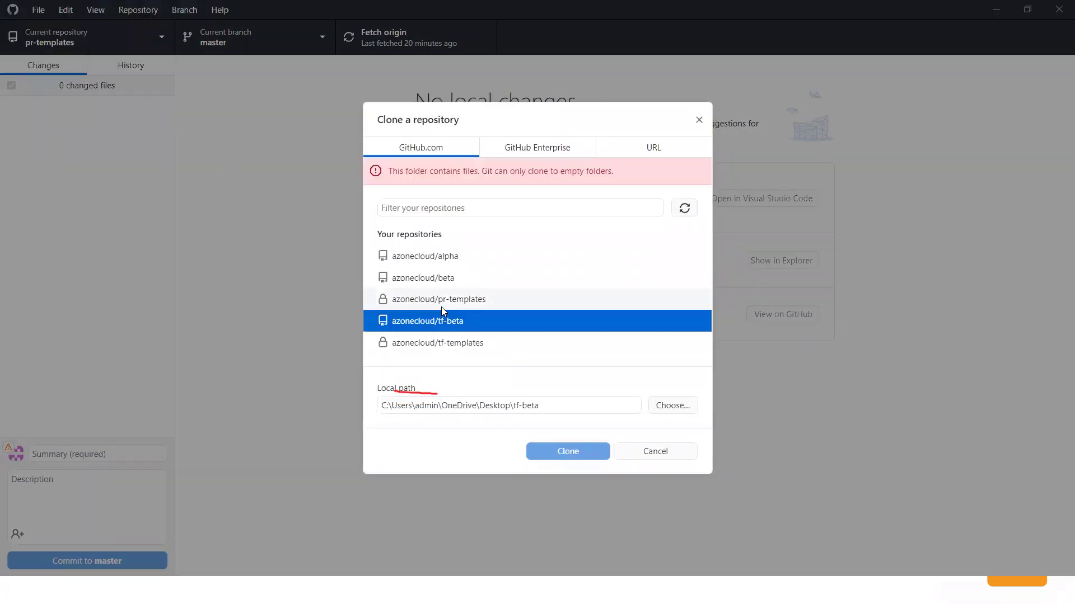
{"action": "left_click", "coordinate": [684, 409]}
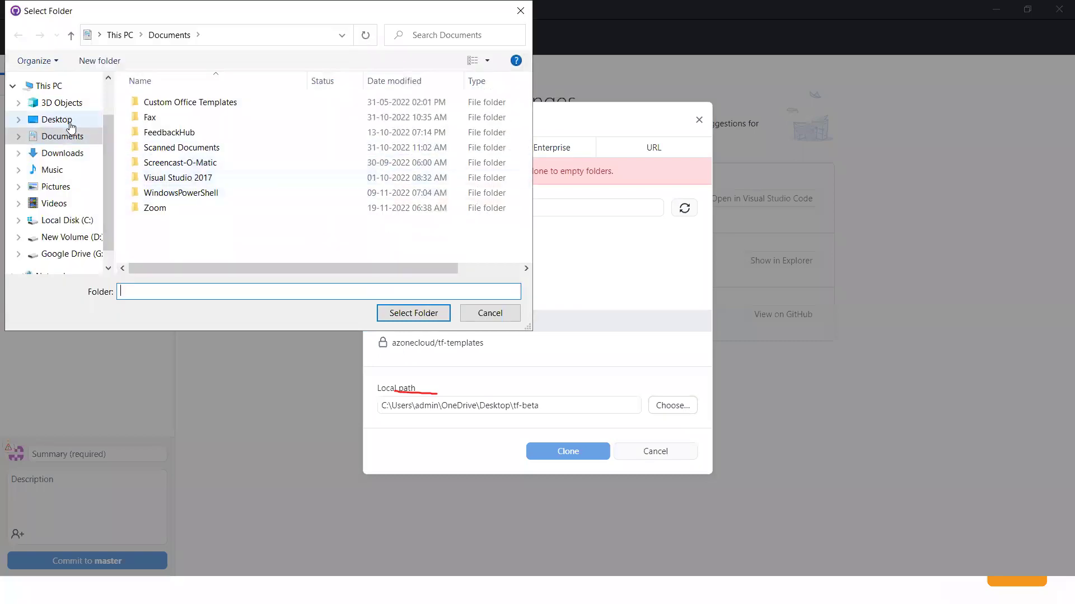
{"action": "left_click", "coordinate": [70, 127]}
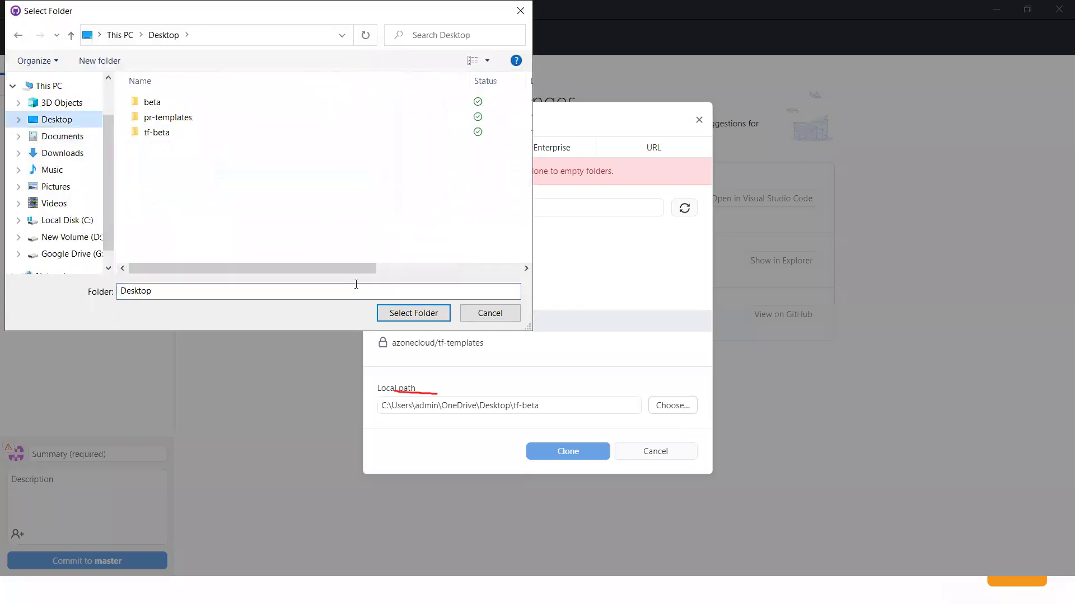
{"action": "left_click", "coordinate": [412, 318]}
{"action": "left_click", "coordinate": [560, 409]}
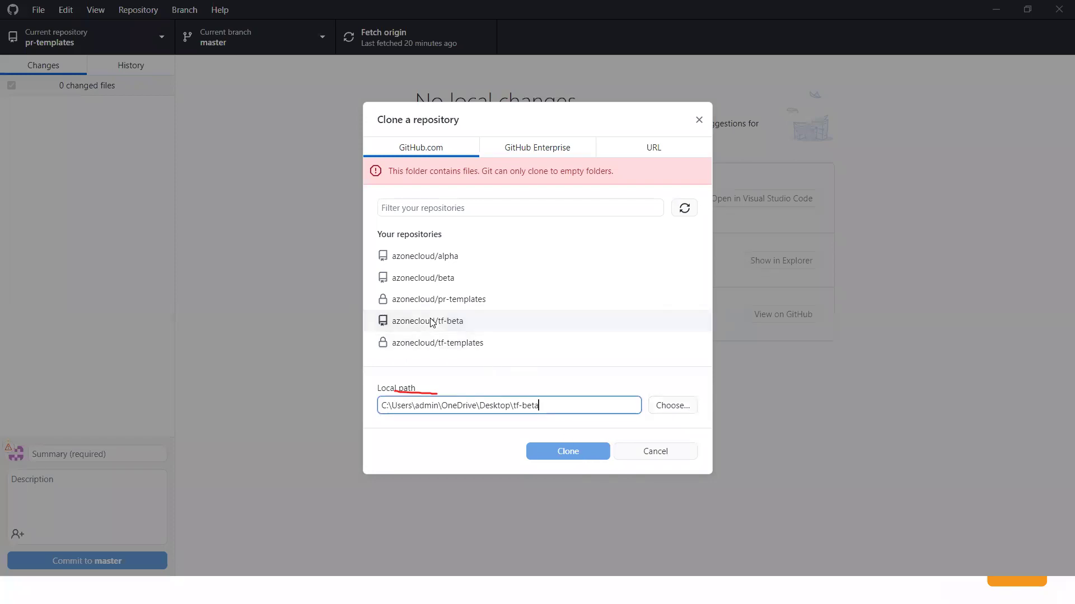
{"action": "left_click", "coordinate": [430, 321]}
{"action": "left_click", "coordinate": [580, 412]}
{"action": "left_click", "coordinate": [395, 324]}
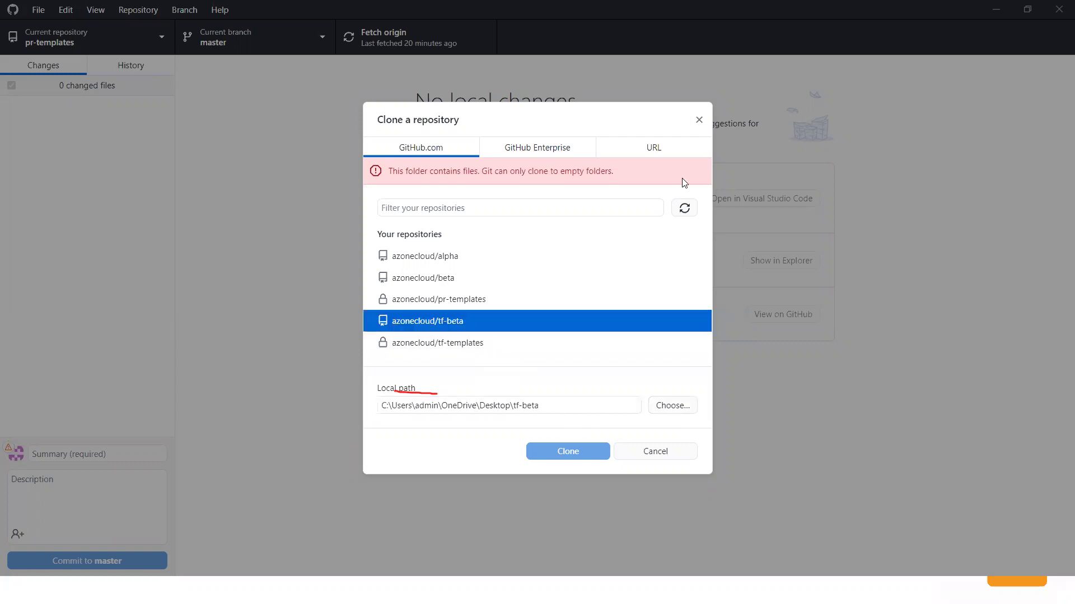
{"action": "left_click", "coordinate": [648, 149]}
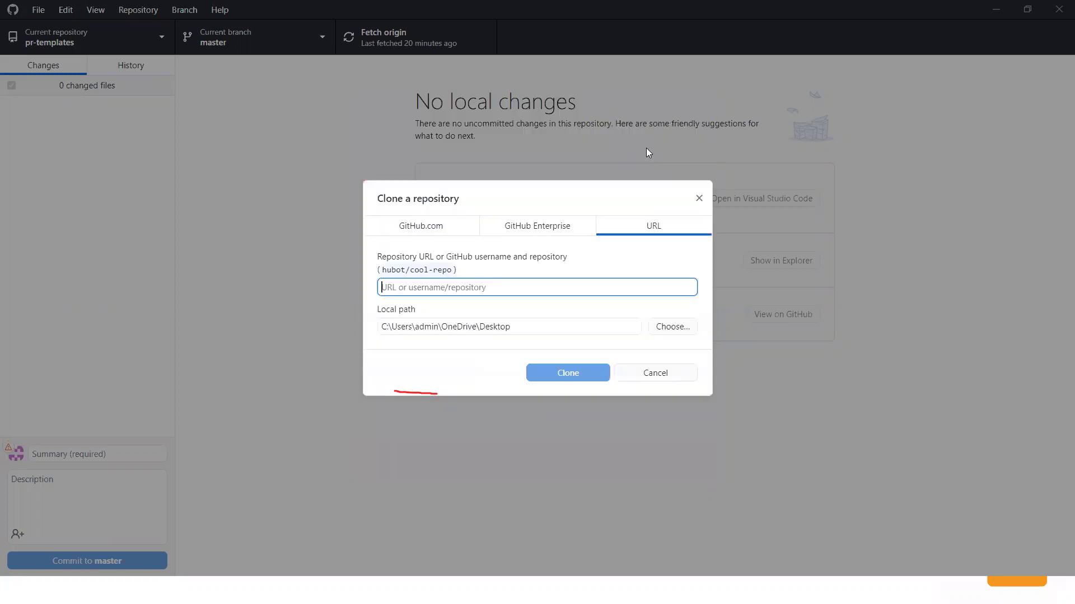
{"action": "left_click", "coordinate": [649, 370]}
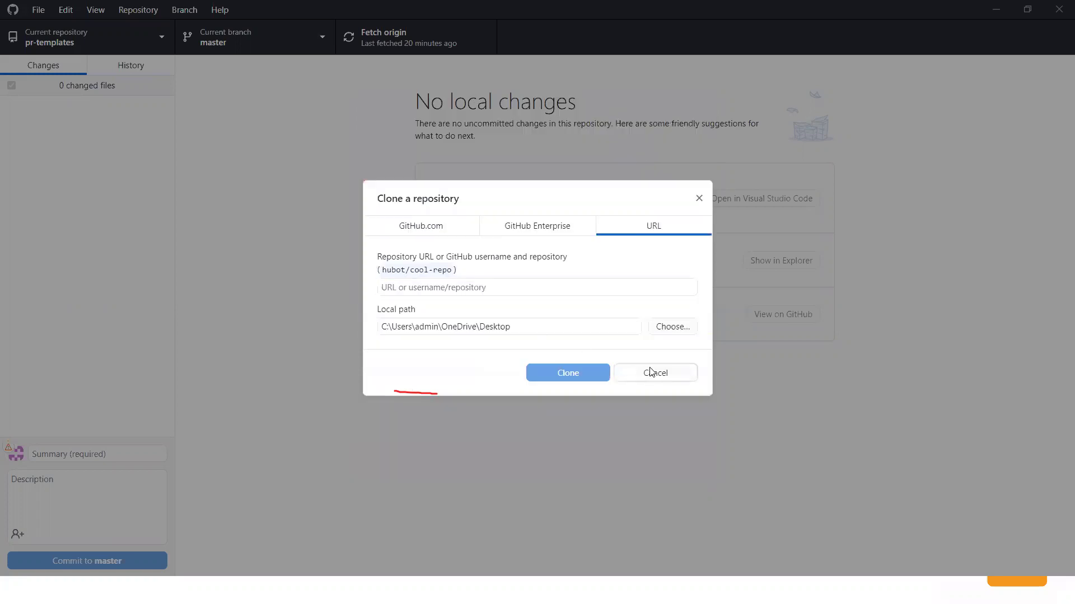
Step: Switch to the tf-beta repository page in Firefox and copy its HTTPS clone URL
{"action": "key", "text": "super+d"}
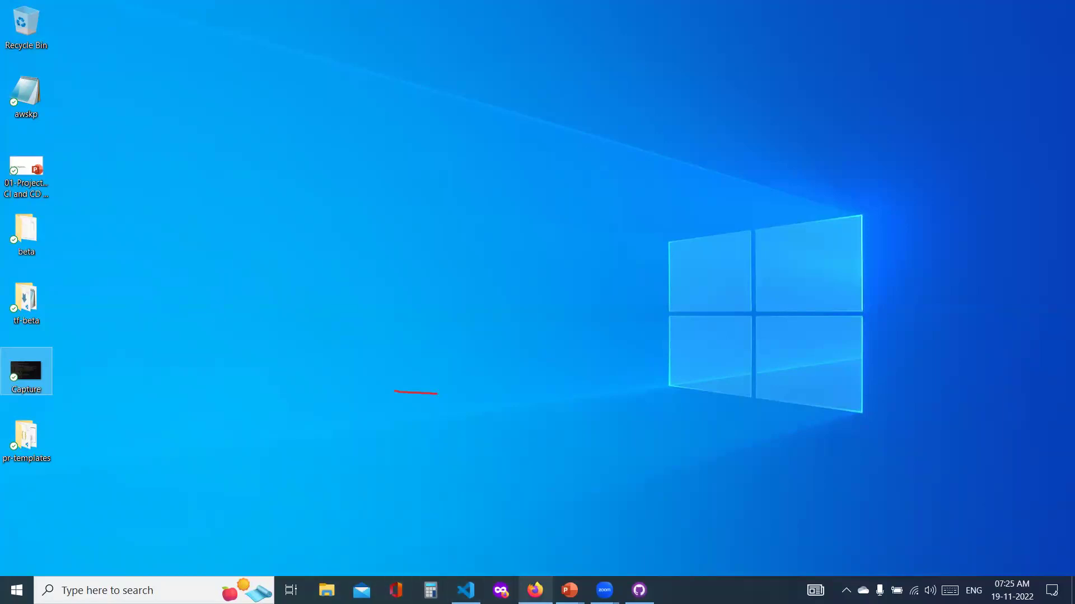
{"action": "left_click", "coordinate": [535, 590]}
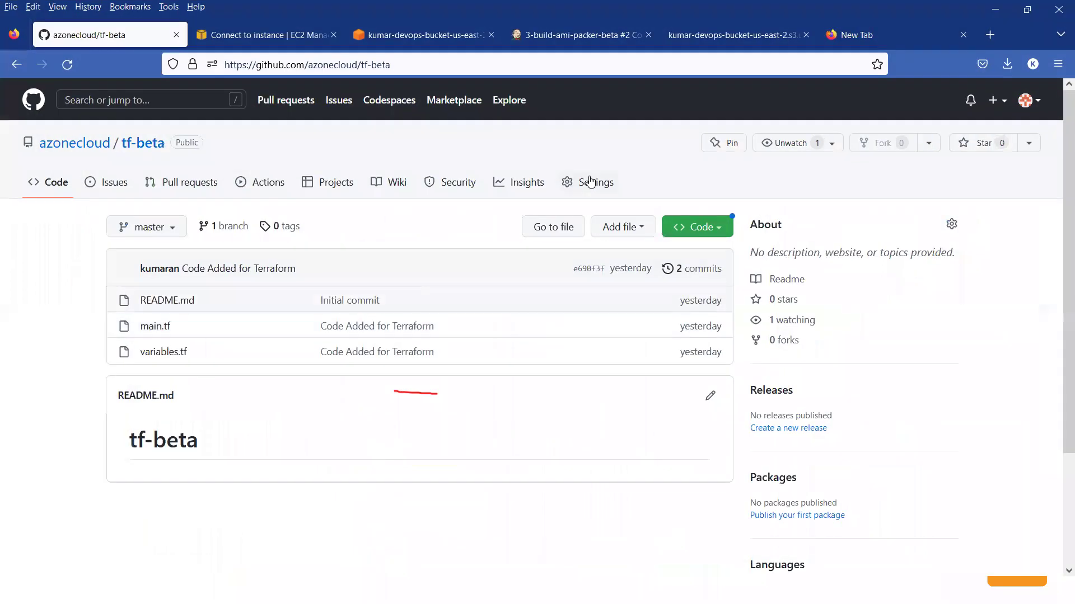
{"action": "left_click", "coordinate": [714, 227]}
{"action": "left_click", "coordinate": [706, 353]}
Step: Launch a Command Prompt and change the directory to OneDrive\Desktop
{"action": "key", "text": "super+d"}
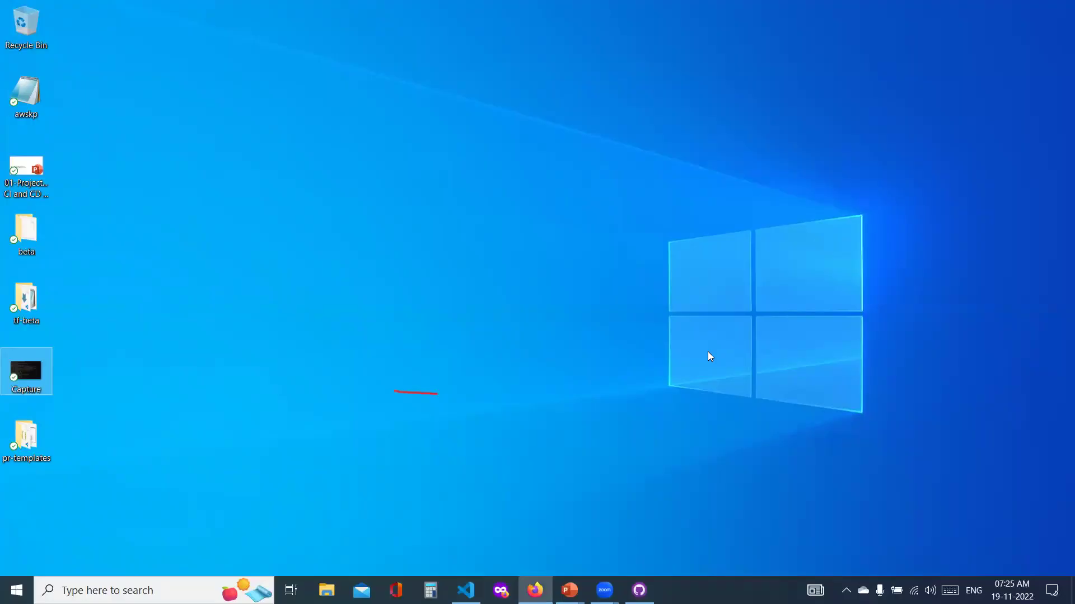
{"action": "key", "text": "super"}
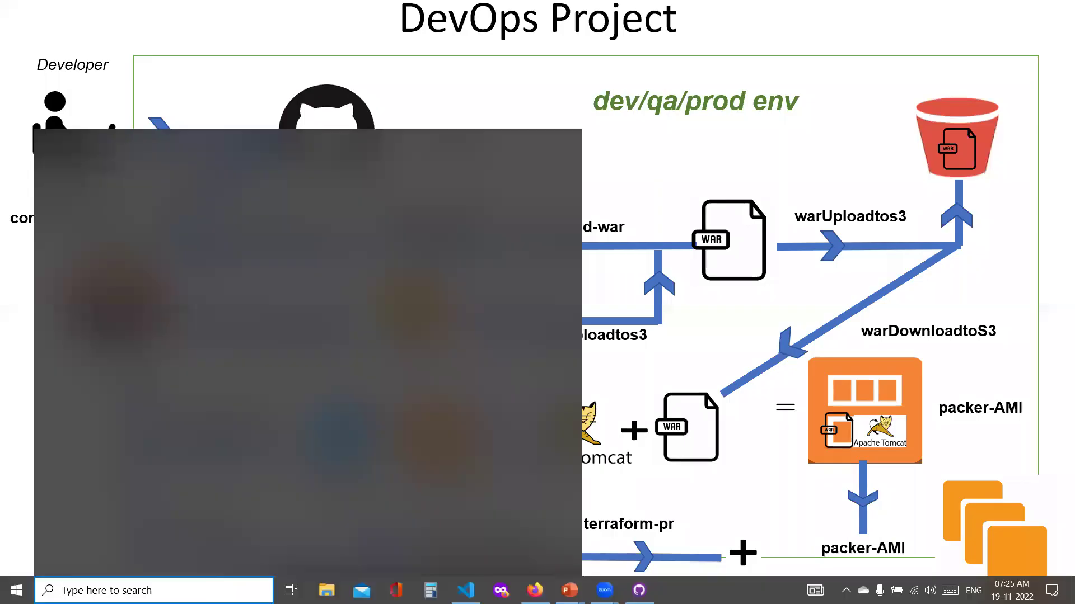
{"action": "type", "text": "cmd"}
{"action": "key", "text": "Return"}
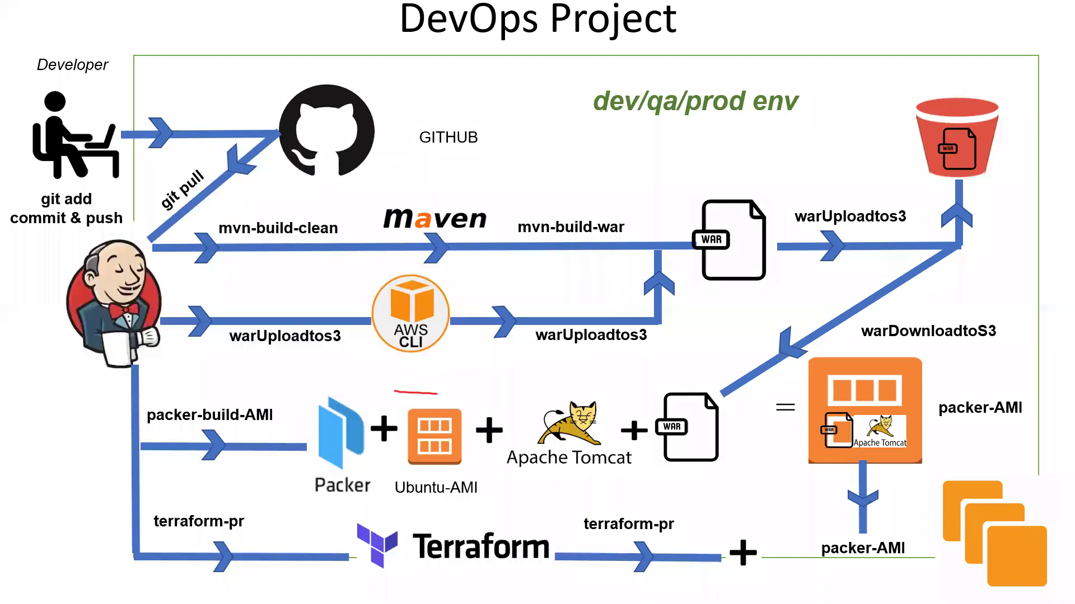
{"action": "type", "text": "cd O"}
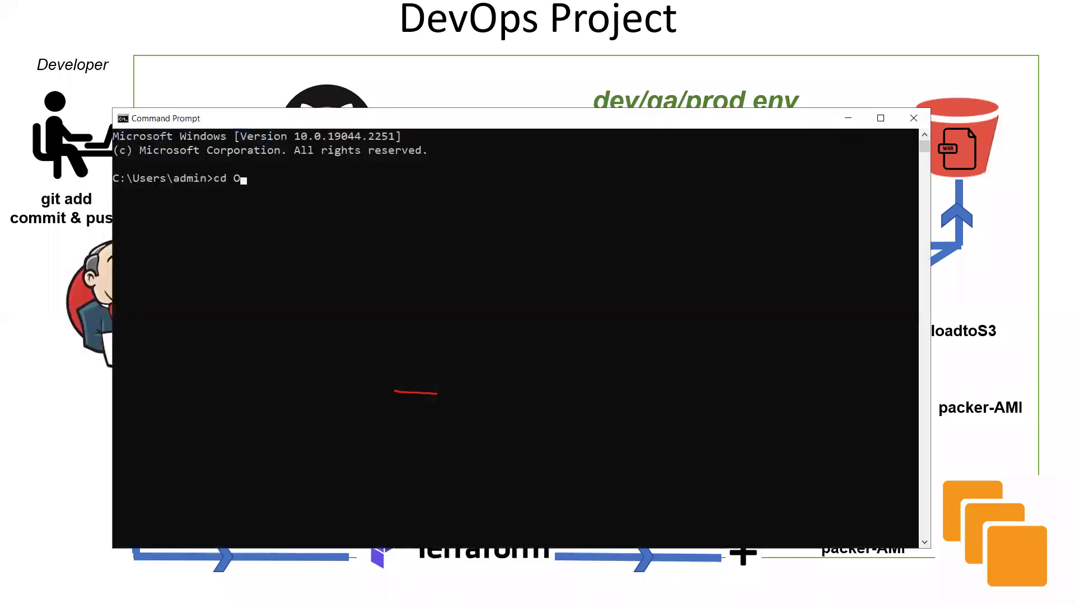
{"action": "type", "text": "neDrive\\Desktop"}
{"action": "key", "text": "Return"}
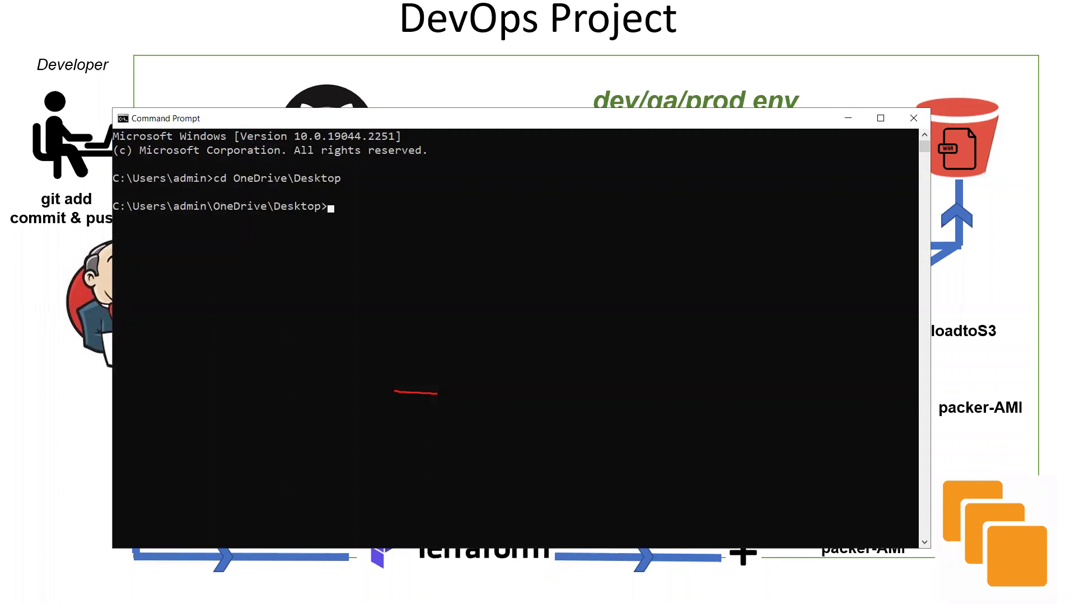
{"action": "type", "text": "git clone"}
{"action": "key", "text": "ctrl+v"}
{"action": "key", "text": "Return"}
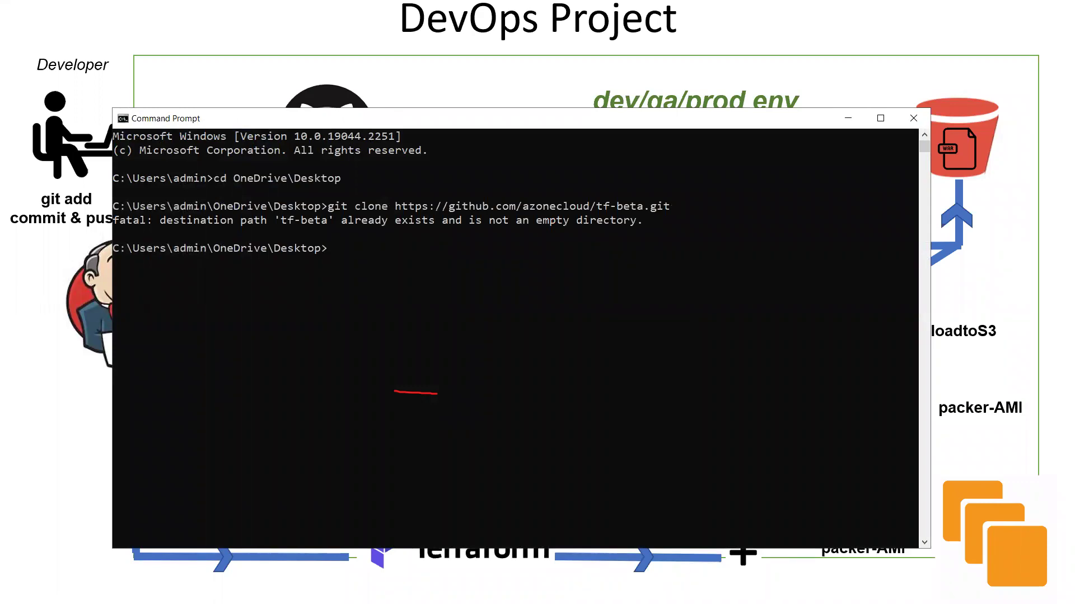
Step: Open the existing tf-beta folder on the desktop, check its files and close it
{"action": "key", "text": "super+d"}
{"action": "left_click", "coordinate": [37, 317]}
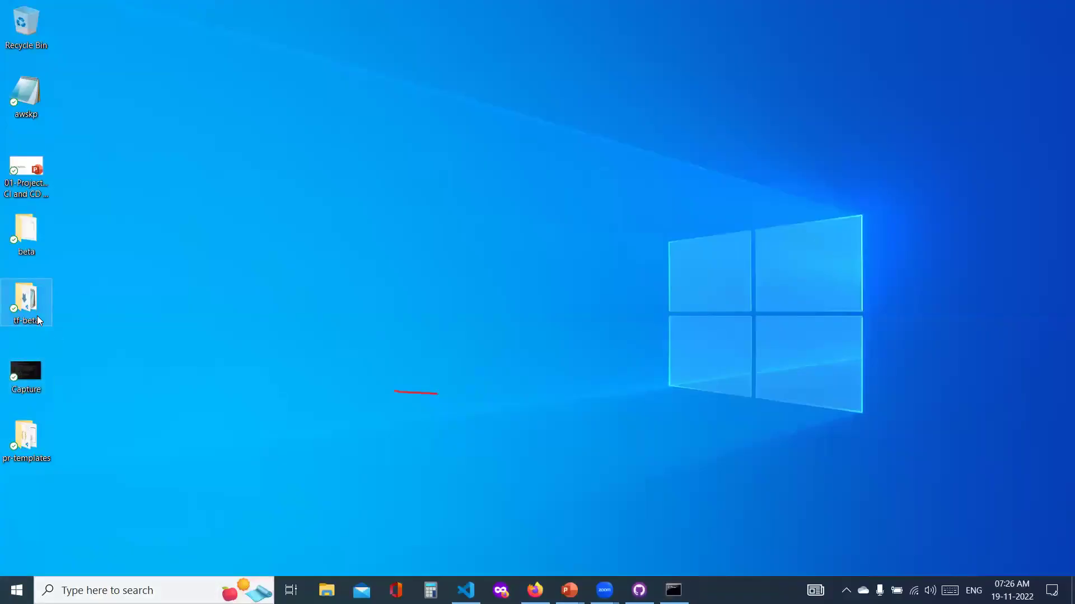
{"action": "double_click", "coordinate": [38, 317]}
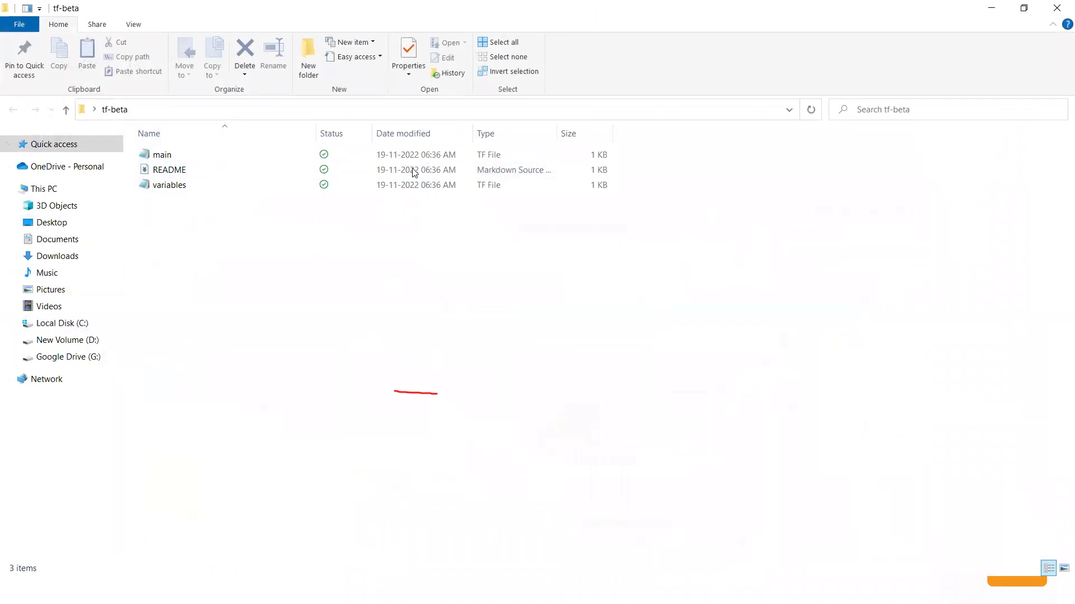
{"action": "left_click", "coordinate": [408, 171]}
{"action": "left_click", "coordinate": [9, 190]}
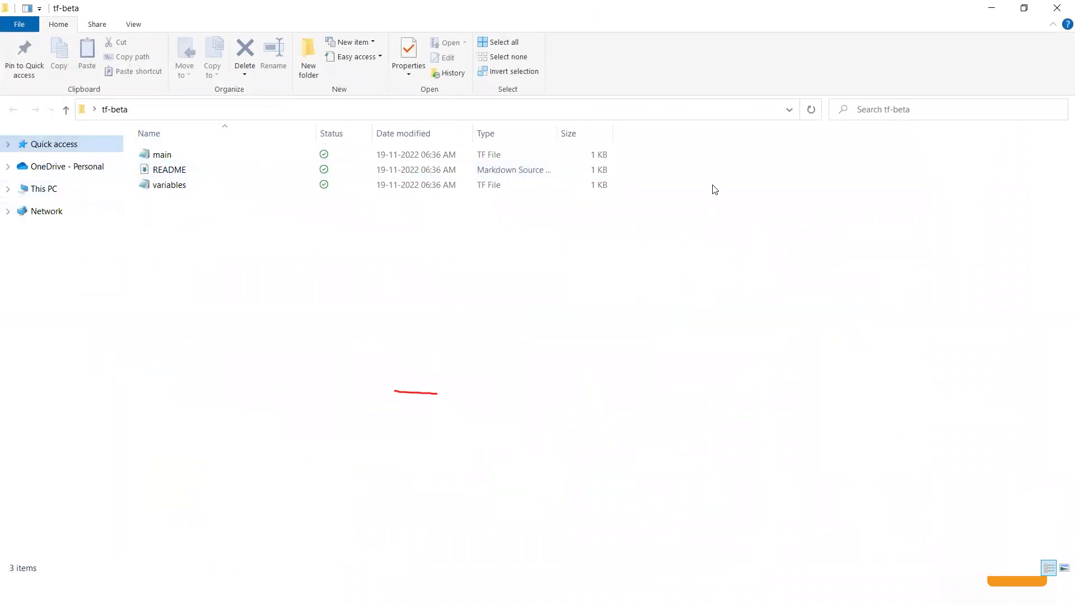
{"action": "left_click", "coordinate": [1058, 6]}
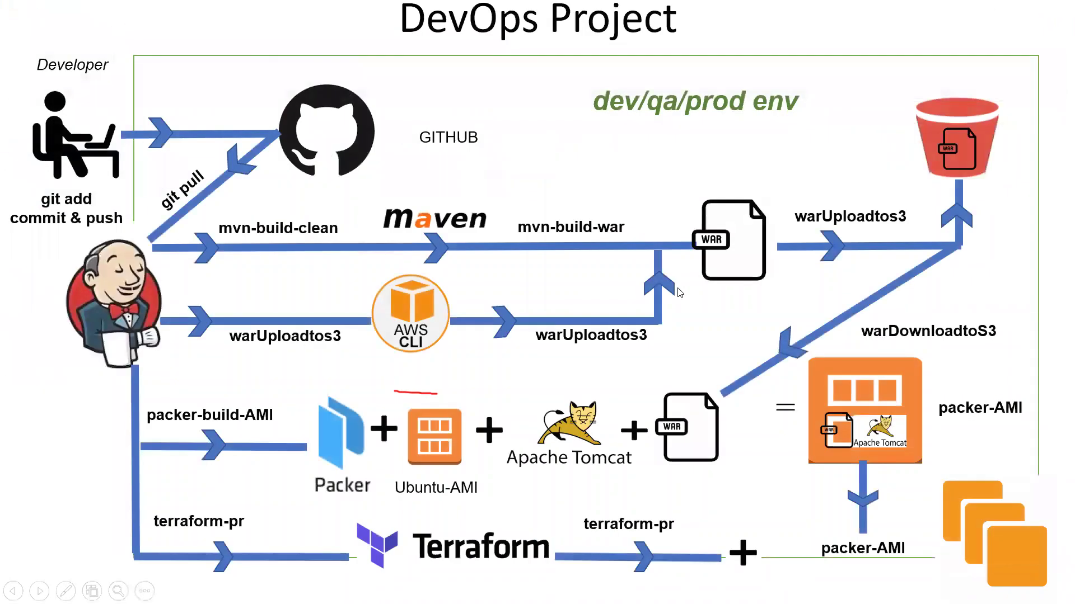
Step: Switch to Visual Studio Code, add the desktop's tf-beta folder to the workspace and open main.tf and variables.tf
{"action": "key", "text": "alt+Tab"}
{"action": "key", "text": "alt+Tab"}
{"action": "key", "text": "alt+Tab"}
{"action": "key", "text": "alt+Tab"}
{"action": "key", "text": "alt+Tab"}
{"action": "key", "text": "alt+Tab"}
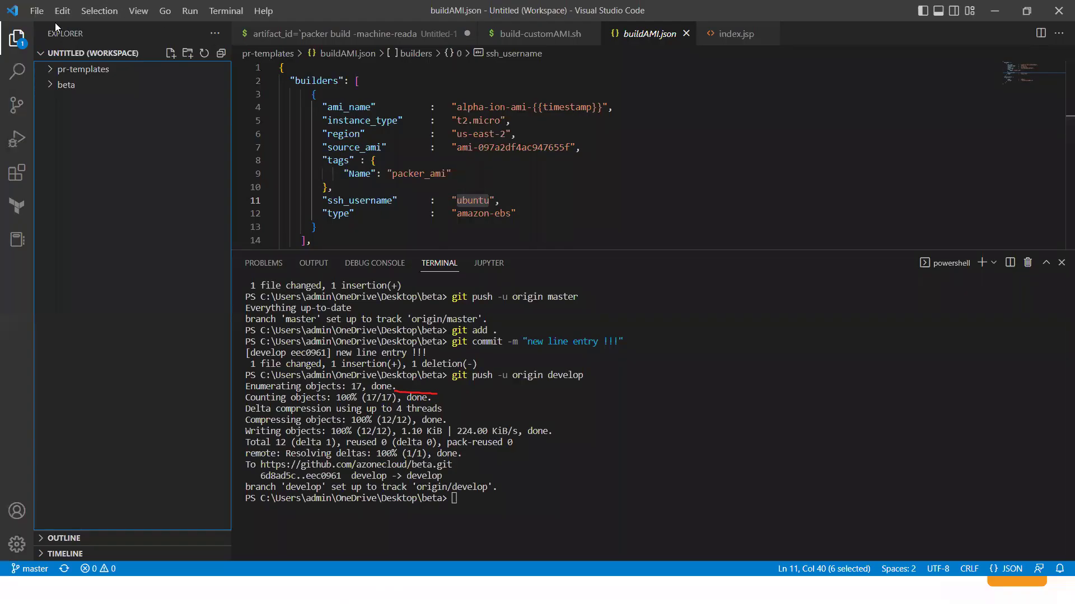
{"action": "left_click", "coordinate": [37, 11]}
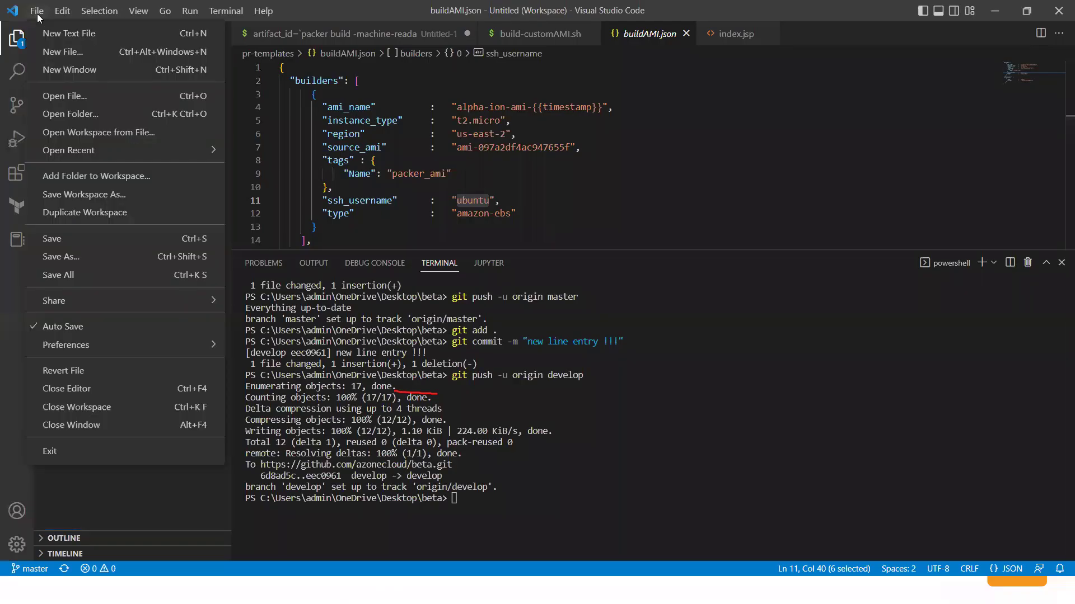
{"action": "left_click", "coordinate": [85, 176]}
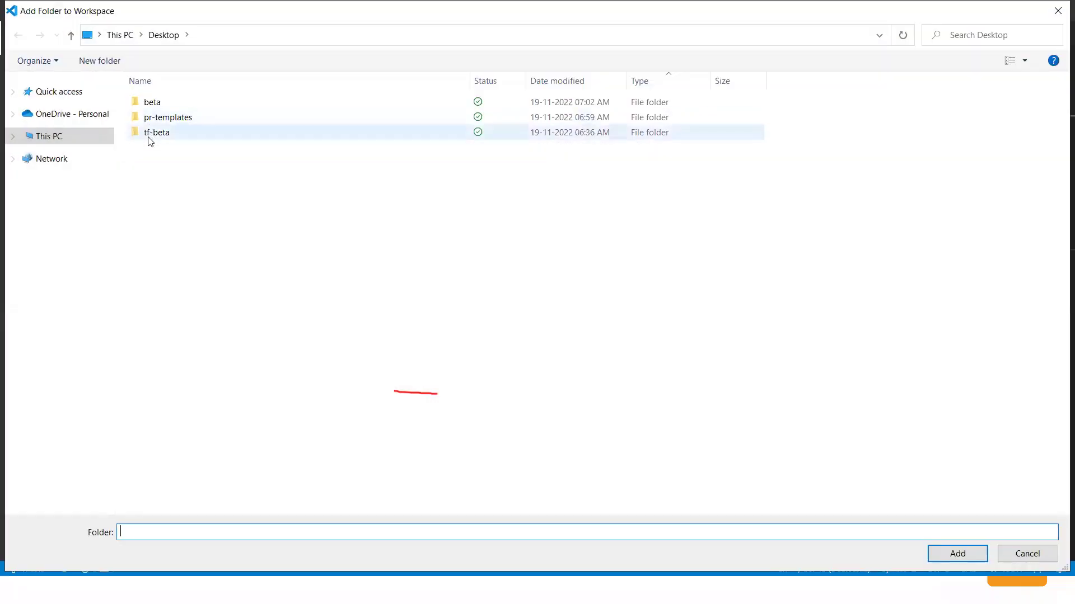
{"action": "left_click", "coordinate": [150, 135]}
{"action": "left_click", "coordinate": [960, 555]}
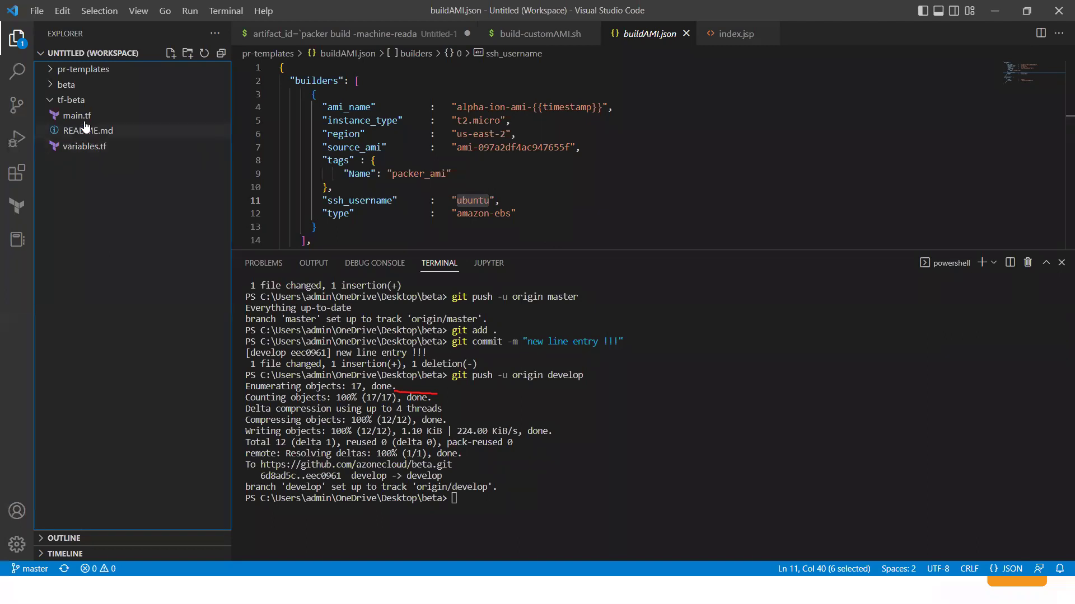
{"action": "left_click", "coordinate": [77, 115]}
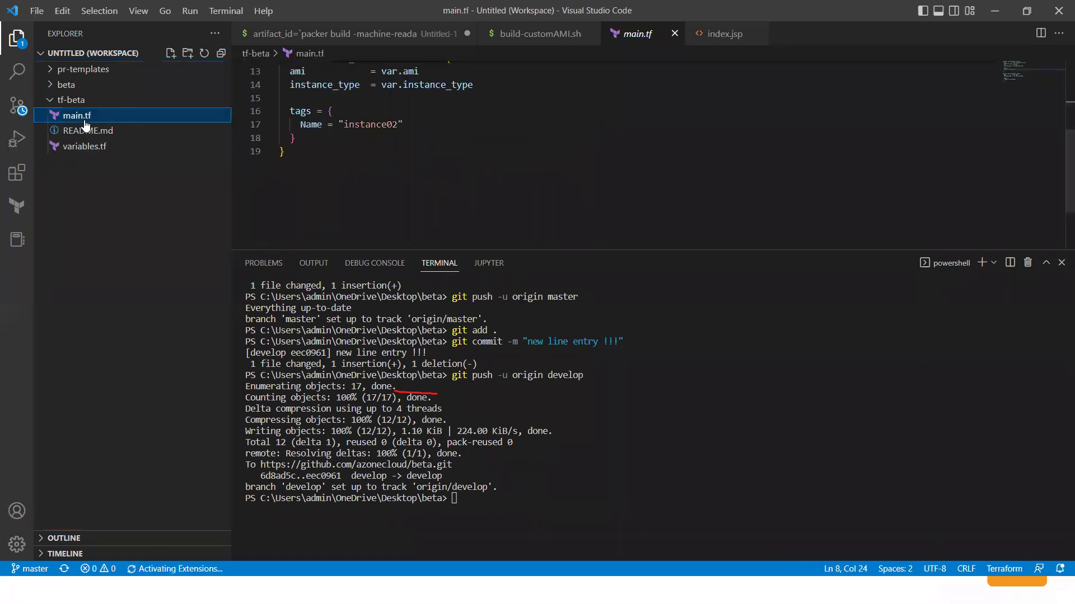
{"action": "left_click", "coordinate": [83, 149]}
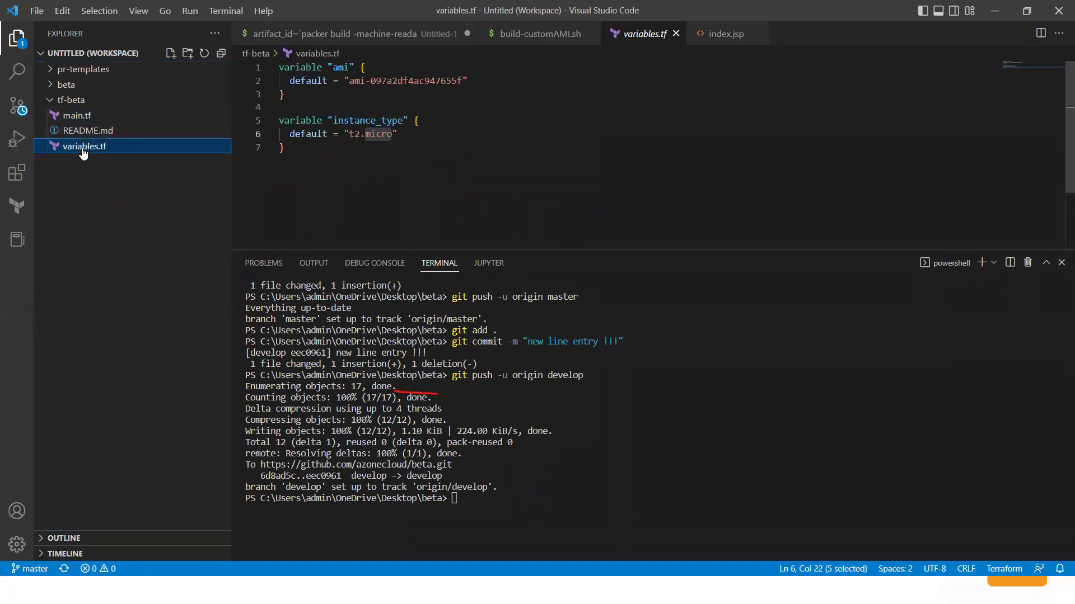
{"action": "key", "text": "ctrl+d"}
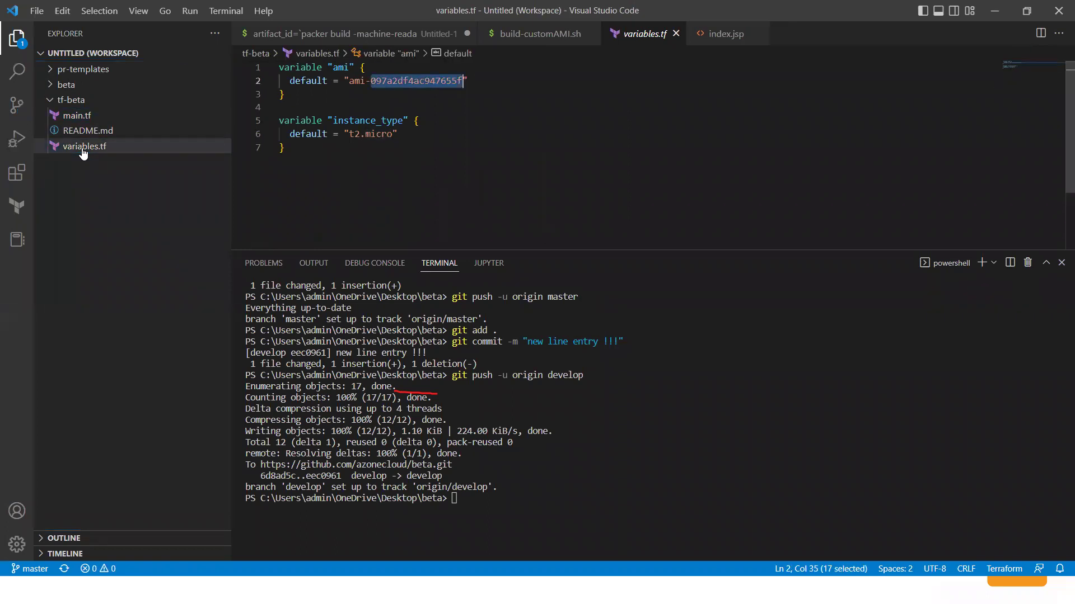
{"action": "key", "text": "ctrl+Left"}
{"action": "key", "text": "ctrl+Left"}
{"action": "key", "text": "shift+Right"}
{"action": "key", "text": "shift+Right"}
{"action": "key", "text": "shift+Right"}
{"action": "key", "text": "shift+Right"}
{"action": "key", "text": "shift+Right"}
{"action": "key", "text": "shift+Right"}
{"action": "key", "text": "shift+Right"}
{"action": "key", "text": "shift+Right"}
{"action": "key", "text": "shift+Right"}
{"action": "key", "text": "shift+Right"}
{"action": "key", "text": "shift+Right"}
{"action": "key", "text": "shift+Right"}
{"action": "key", "text": "shift+Right"}
{"action": "key", "text": "shift+Right"}
{"action": "key", "text": "shift+Right"}
{"action": "key", "text": "shift+Right"}
{"action": "key", "text": "shift+Right"}
{"action": "key", "text": "shift+Right"}
{"action": "key", "text": "shift+Right"}
{"action": "key", "text": "shift+Right"}
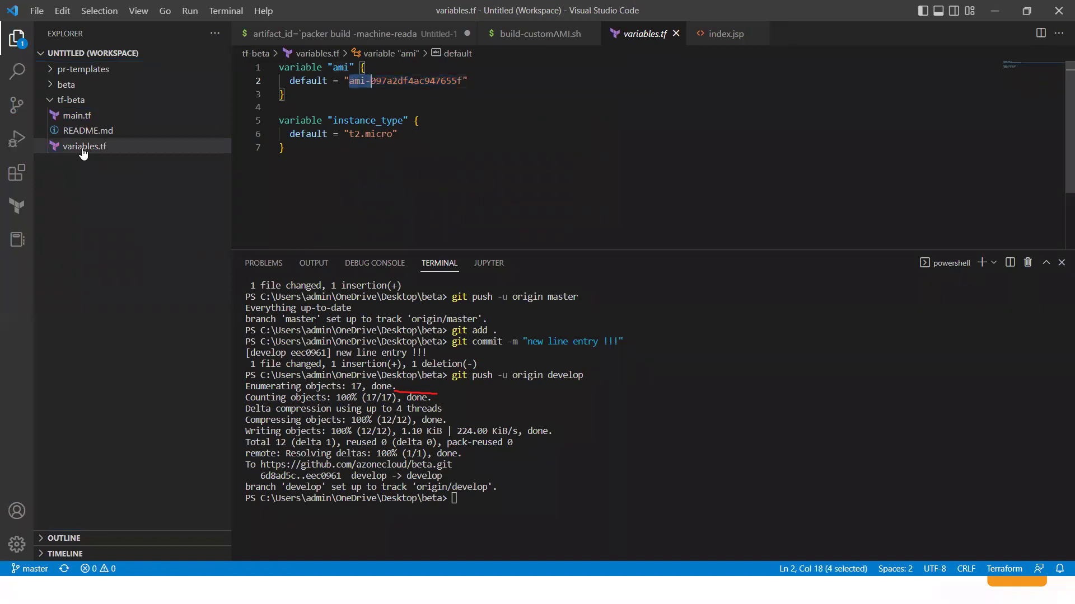
{"action": "type", "text": "https://github.com/azonecloud/tf-beta.git"}
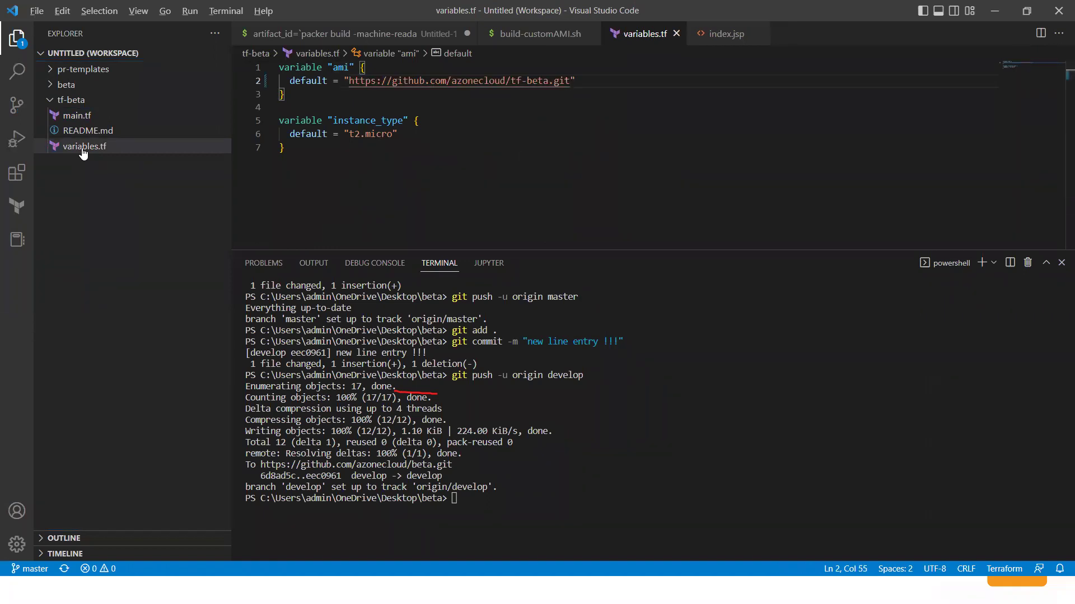
Step: Switch to the 3-build-ami-packer-beta console output in Firefox and copy the created us-east-2 AMI ID
{"action": "key", "text": "alt+Tab"}
{"action": "key", "text": "alt+Tab"}
{"action": "key", "text": "alt+Tab"}
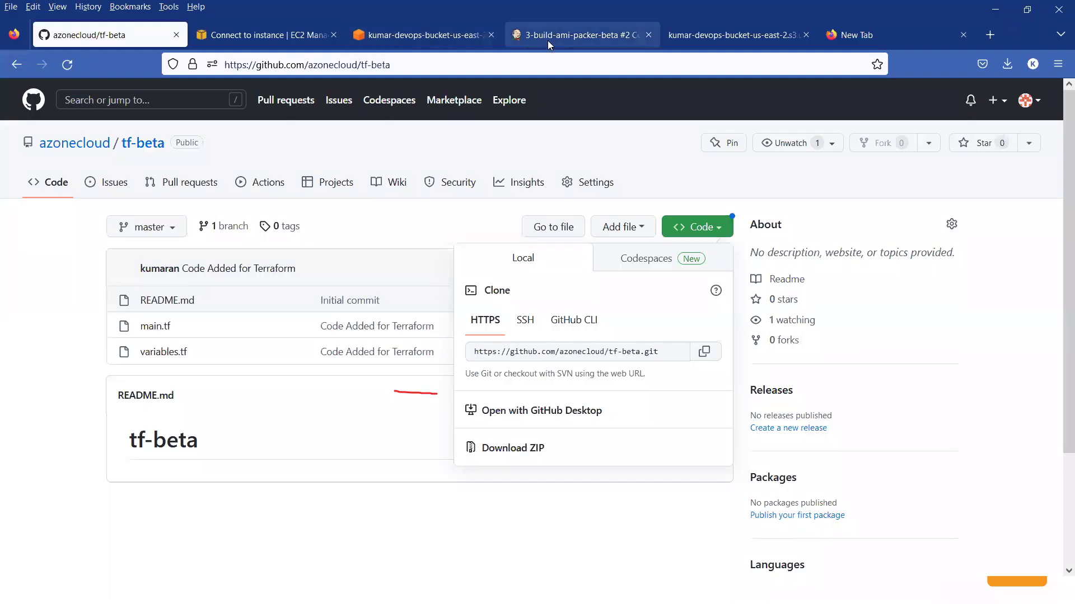
{"action": "left_click", "coordinate": [548, 37]}
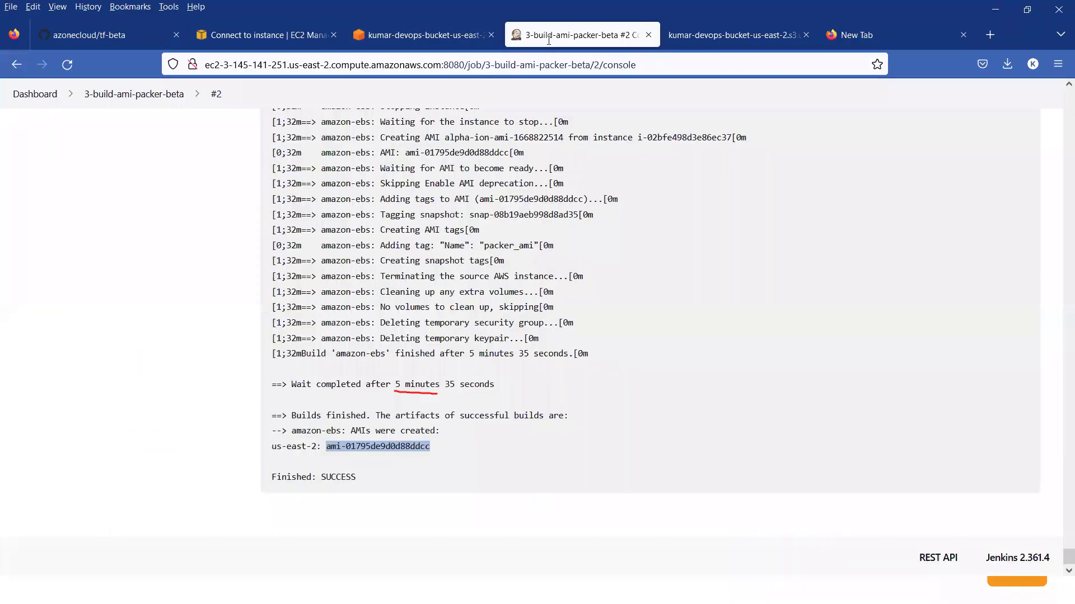
{"action": "right_click", "coordinate": [366, 446]}
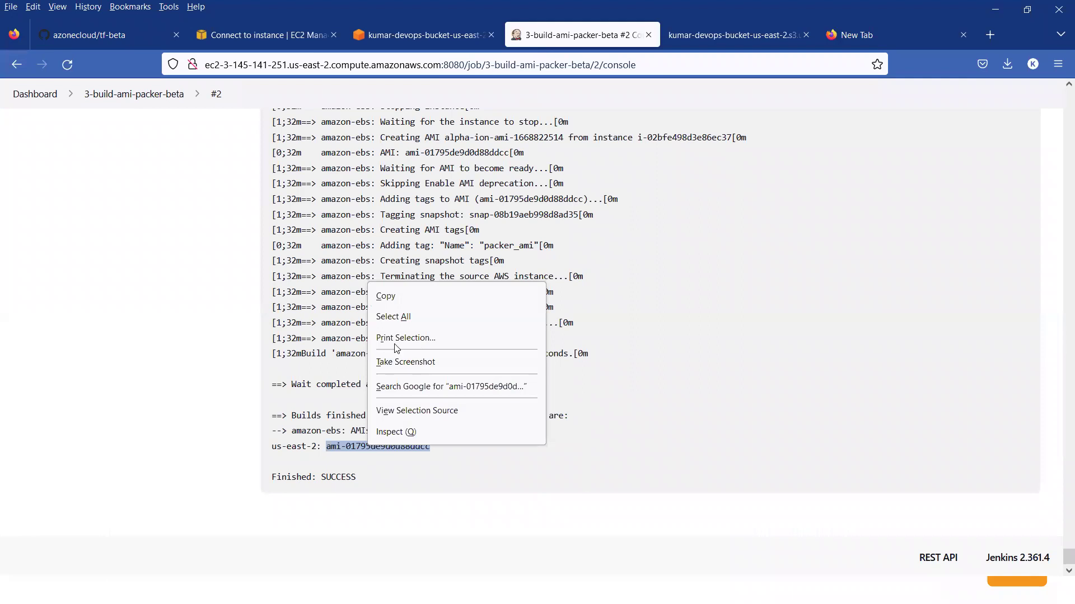
{"action": "left_click", "coordinate": [391, 300]}
Step: Return to variables.tf in Visual Studio Code and set the ami variable's default to ami-01795de9d0d88ddcc
{"action": "key", "text": "alt+Tab"}
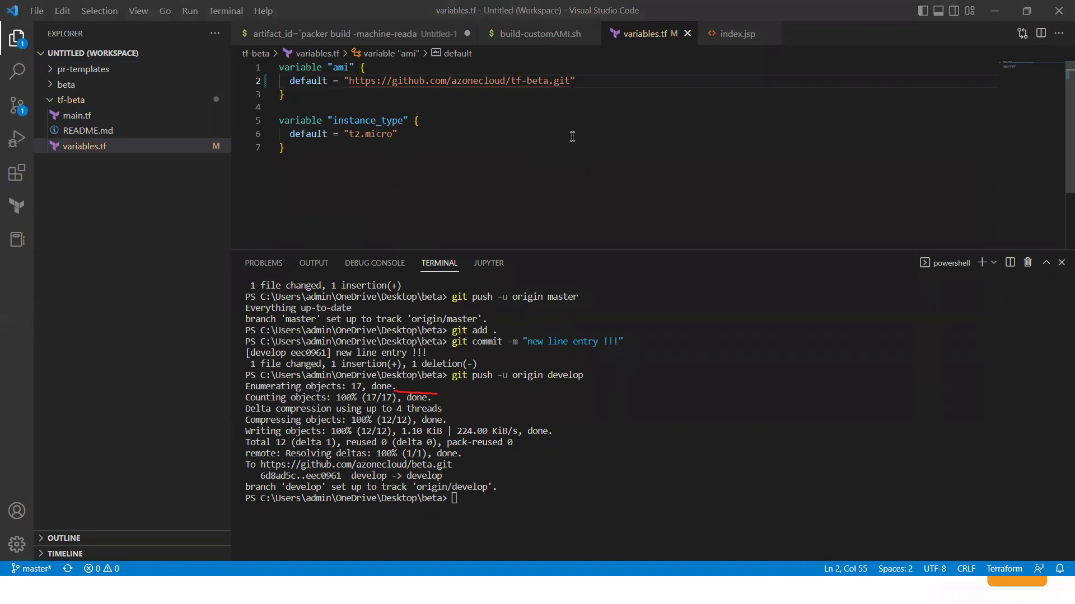
{"action": "left_click_drag", "start_coordinate": [349, 80], "coordinate": [566, 81]}
{"action": "key", "text": "shift+Right"}
{"action": "key", "text": "BackSpace"}
{"action": "type", "text": "ami-01795de9d0d88ddcc"}
Step: Add the comment "#PACKER AMI - ubuntu + tomcat9 + myapp.war" after the ami default value
{"action": "type", "text": "#"}
{"action": "type", "text": "PAKC"}
{"action": "key", "text": "BackSpace"}
{"action": "key", "text": "BackSpace"}
{"action": "type", "text": "CKER AMI"}
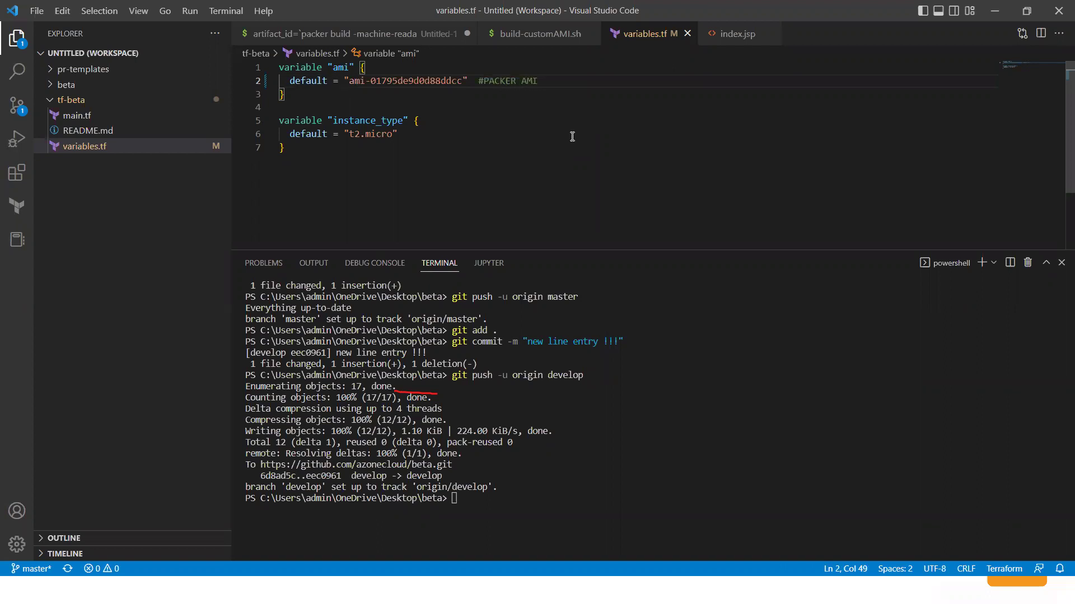
{"action": "type", "text": " - ubu"}
{"action": "type", "text": "+ tomca"}
{"action": "key", "text": "BackSpace"}
{"action": "key", "text": "BackSpace"}
{"action": "key", "text": "BackSpace"}
{"action": "key", "text": "BackSpace"}
{"action": "type", "text": "omcat9 + myapp.war"}
Step: Change the terminal's directory from beta to tf-beta and stage all changes with git add
{"action": "left_click", "coordinate": [460, 501]}
{"action": "type", "text": "cd .."}
{"action": "key", "text": "Return"}
{"action": "type", "text": "cd ."}
{"action": "key", "text": "Tab"}
{"action": "key", "text": "Return"}
{"action": "type", "text": "git add ."}
{"action": "key", "text": "Return"}
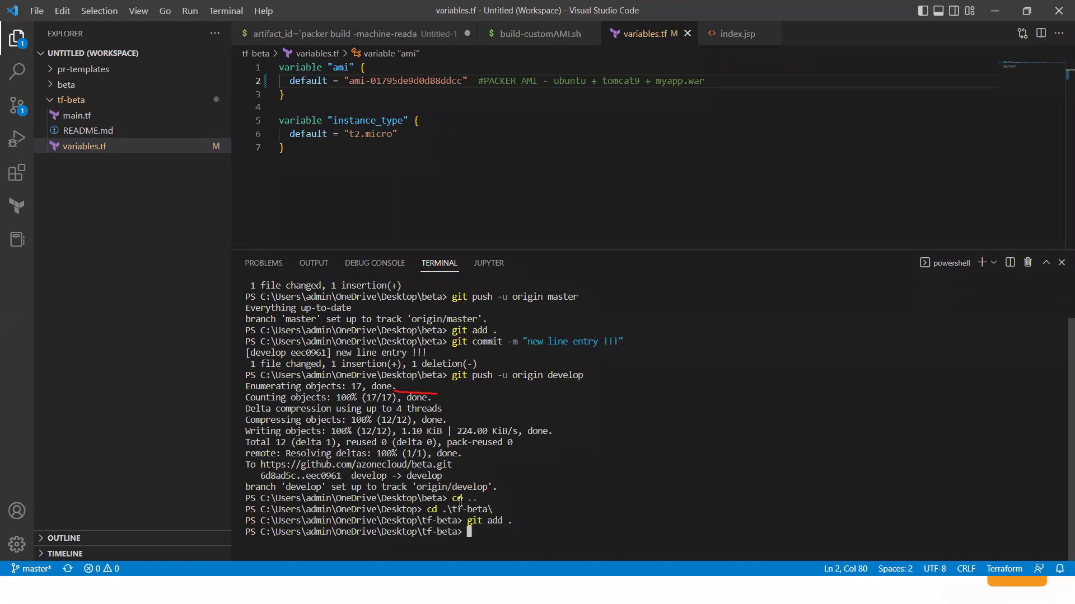
Step: Commit the staged tf-beta change with the message "Packer AMI ID is added"
{"action": "type", "text": "git commit -"}
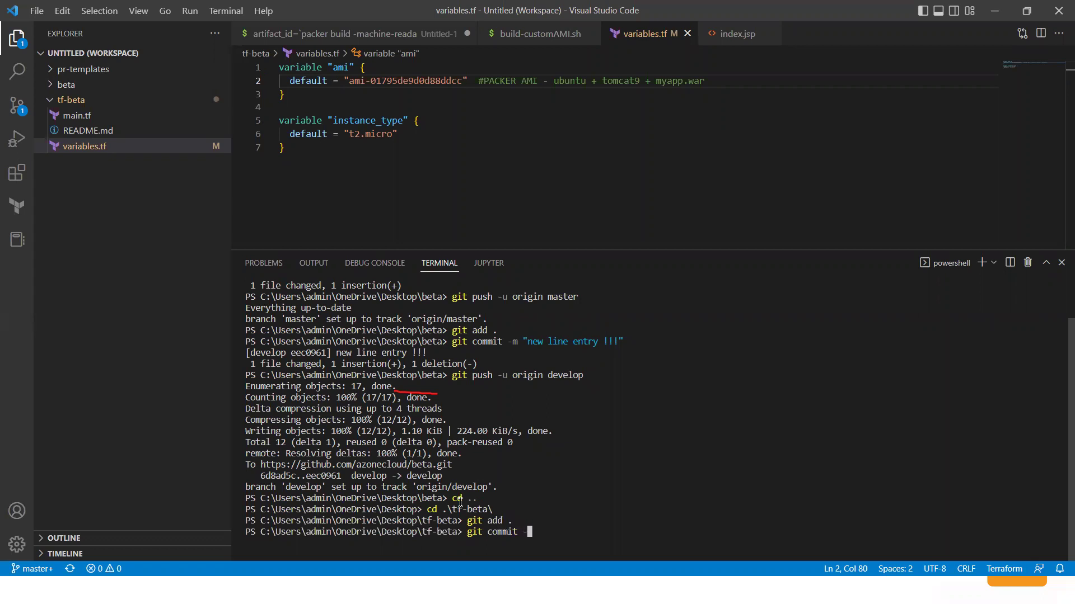
{"action": "type", "text": "m \""}
{"action": "type", "text": "New AMI"}
{"action": "key", "text": "BackSpace"}
{"action": "key", "text": "BackSpace"}
{"action": "key", "text": "BackSpace"}
{"action": "type", "text": "Ami"}
{"action": "key", "text": "BackSpace"}
{"action": "key", "text": "BackSpace"}
{"action": "key", "text": "BackSpace"}
{"action": "key", "text": "BackSpace"}
{"action": "key", "text": "BackSpace"}
{"action": "key", "text": "BackSpace"}
{"action": "key", "text": "BackSpace"}
{"action": "key", "text": "BackSpace"}
{"action": "type", "text": "\"Packer AMI ID is added\""}
{"action": "key", "text": "Return"}
Step: Push the tf-beta commit to origin master with upstream tracking (git push -u origin master)
{"action": "type", "text": "gi"}
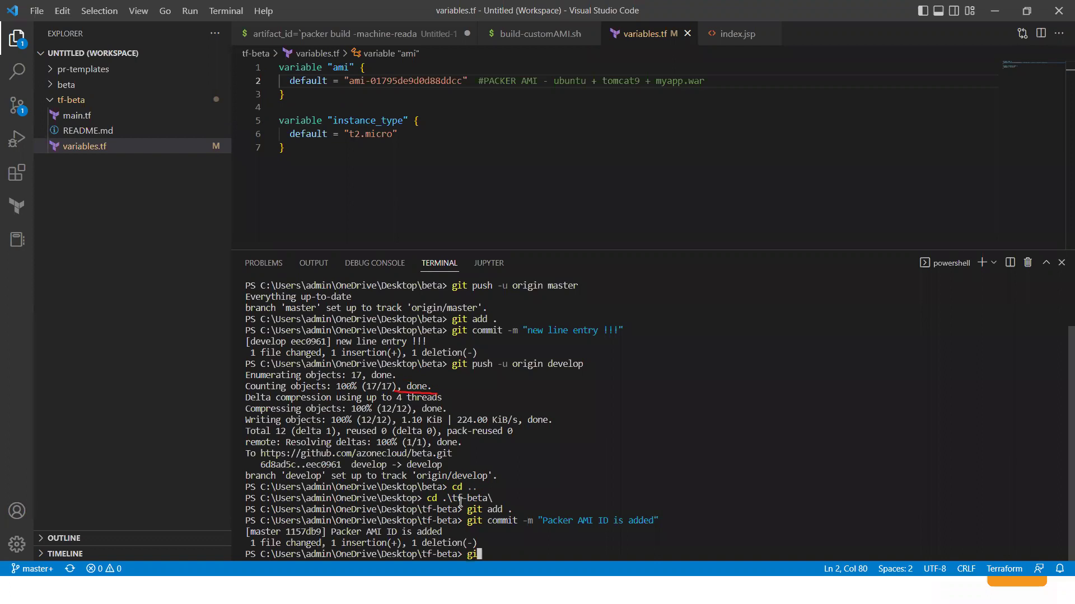
{"action": "type", "text": "t push -u"}
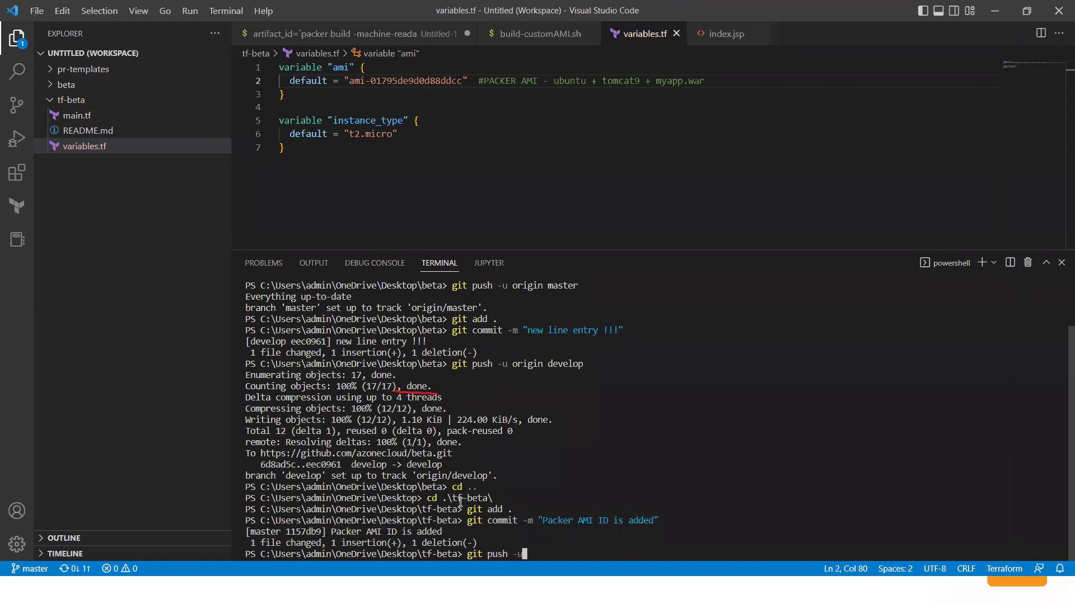
{"action": "type", "text": " origin master"}
{"action": "key", "text": "Return"}
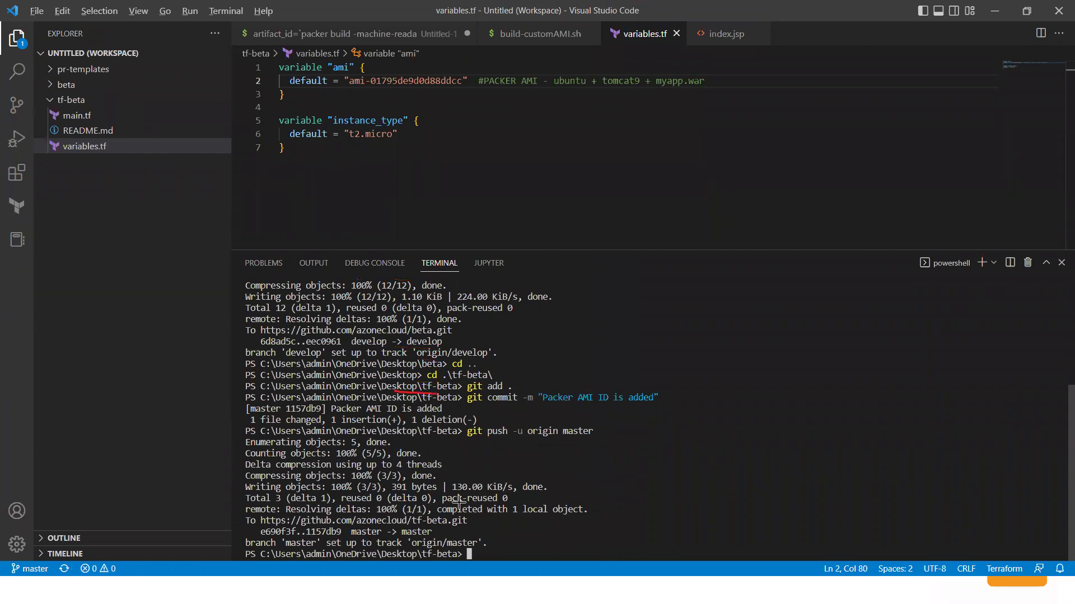
Step: Switch to Jenkins in Firefox and open the configuration of the provision-tf-beta job
{"action": "key", "text": "alt+Tab"}
{"action": "key", "text": "alt+Tab"}
{"action": "key", "text": "alt+Tab"}
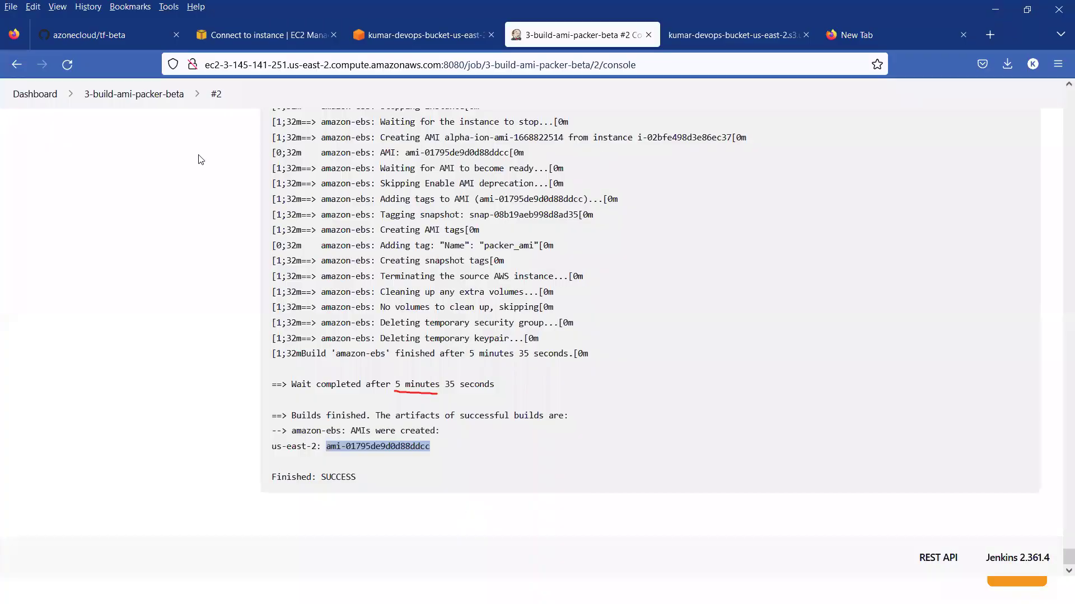
{"action": "left_click", "coordinate": [48, 98]}
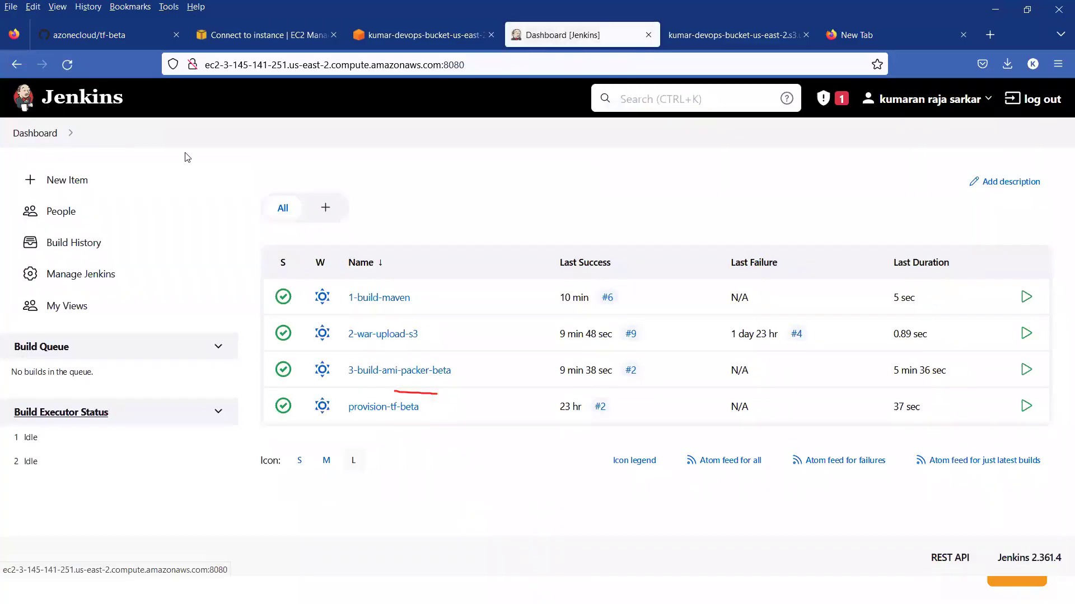
{"action": "left_click", "coordinate": [385, 411]}
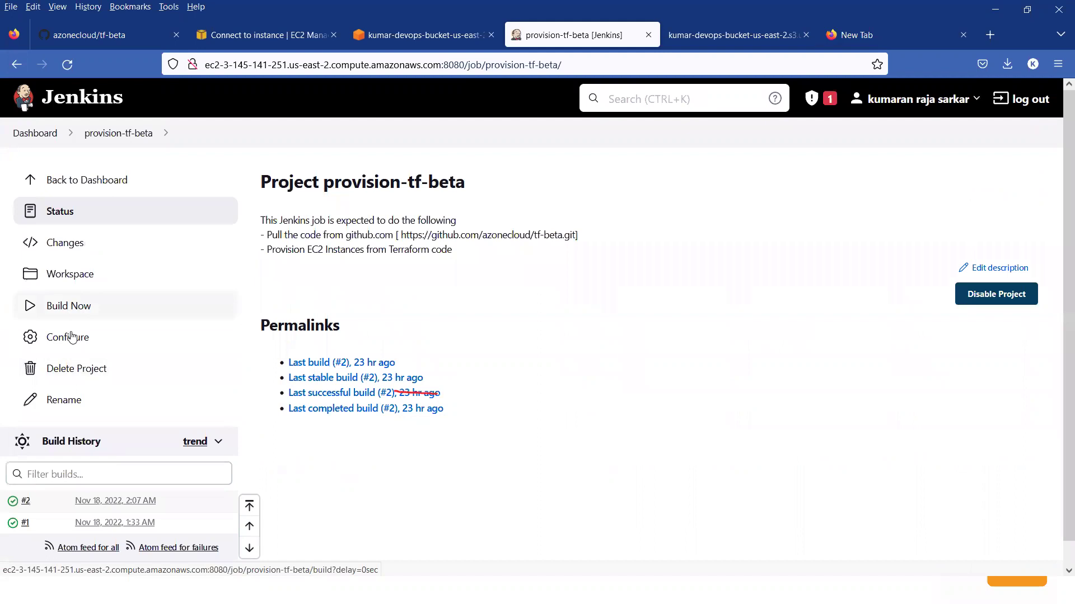
{"action": "left_click", "coordinate": [71, 337]}
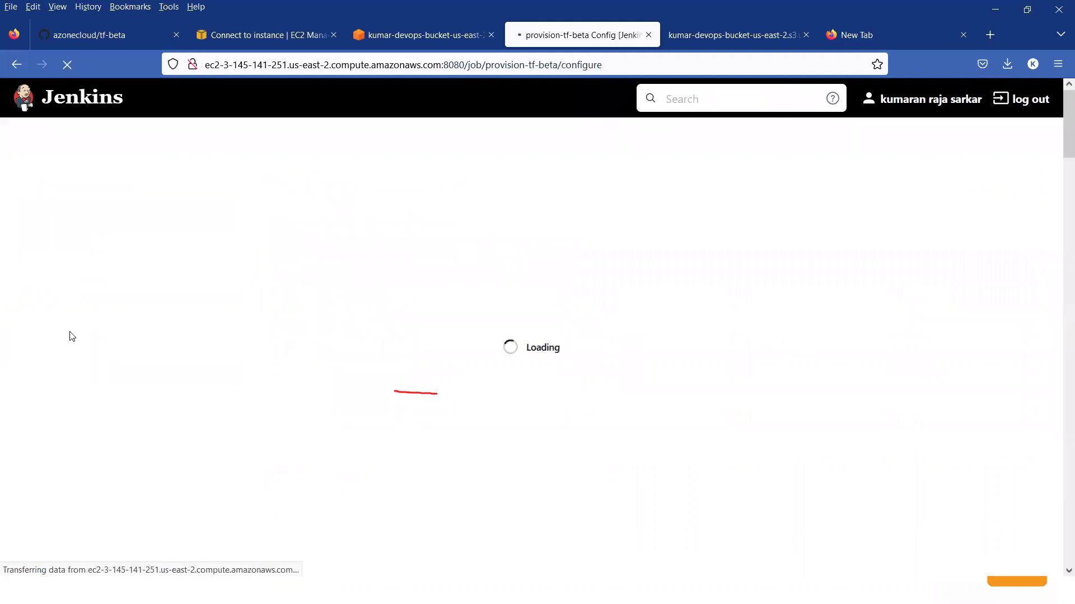
Step: In the job's Execute shell build step, uncomment terraform apply --auto-approve, comment out terraform destroy --auto-approve, and save the configuration
{"action": "scroll", "coordinate": [385, 440], "scroll_direction": "down", "scroll_amount": 1}
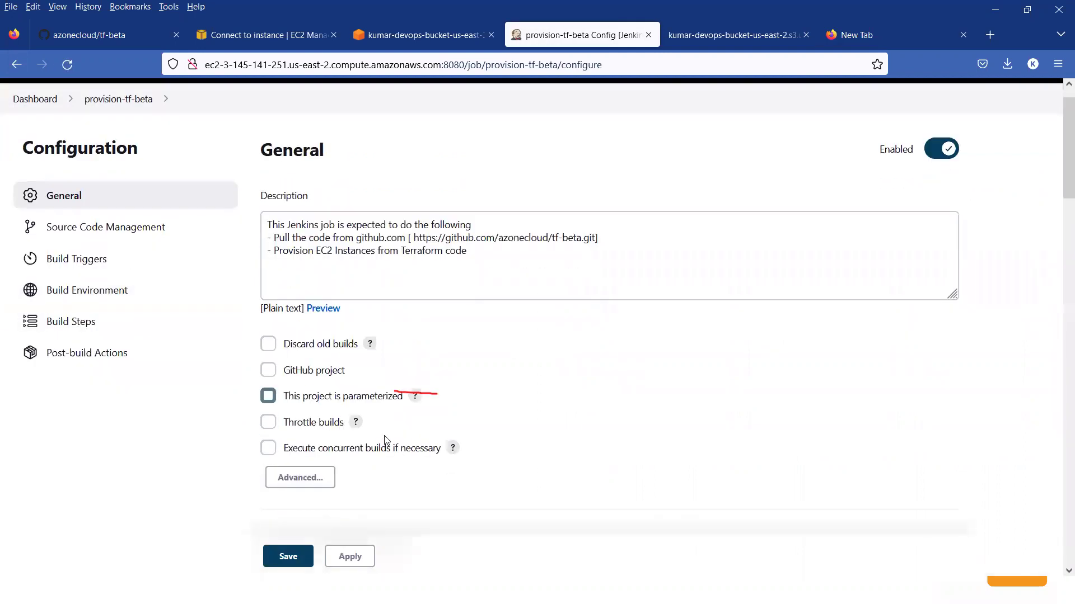
{"action": "scroll", "coordinate": [385, 443], "scroll_direction": "down", "scroll_amount": 5}
{"action": "triple_click", "coordinate": [496, 432]}
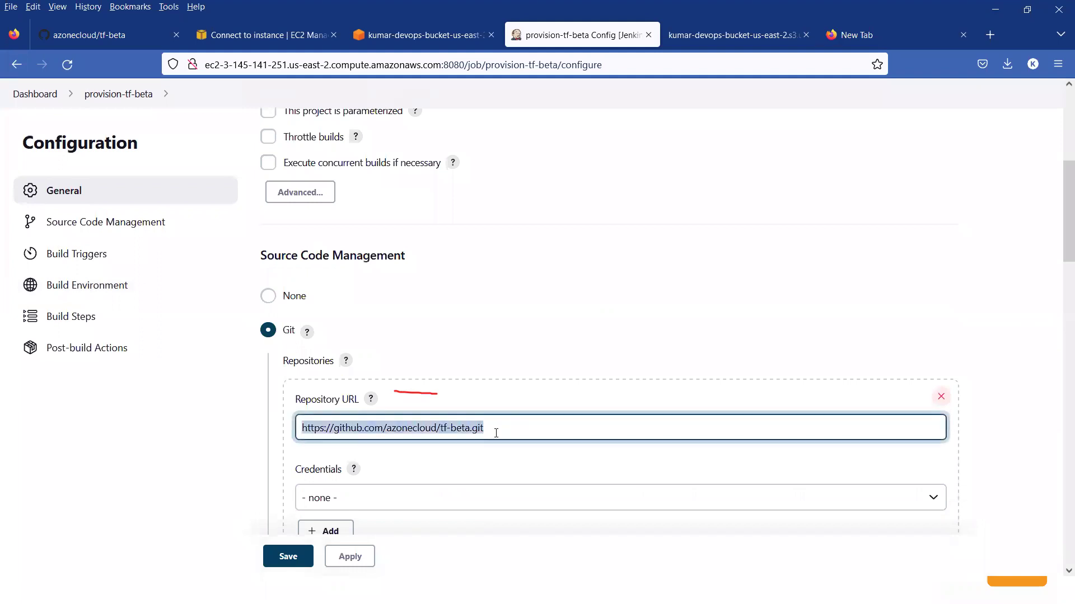
{"action": "scroll", "coordinate": [496, 433], "scroll_direction": "down", "scroll_amount": 15}
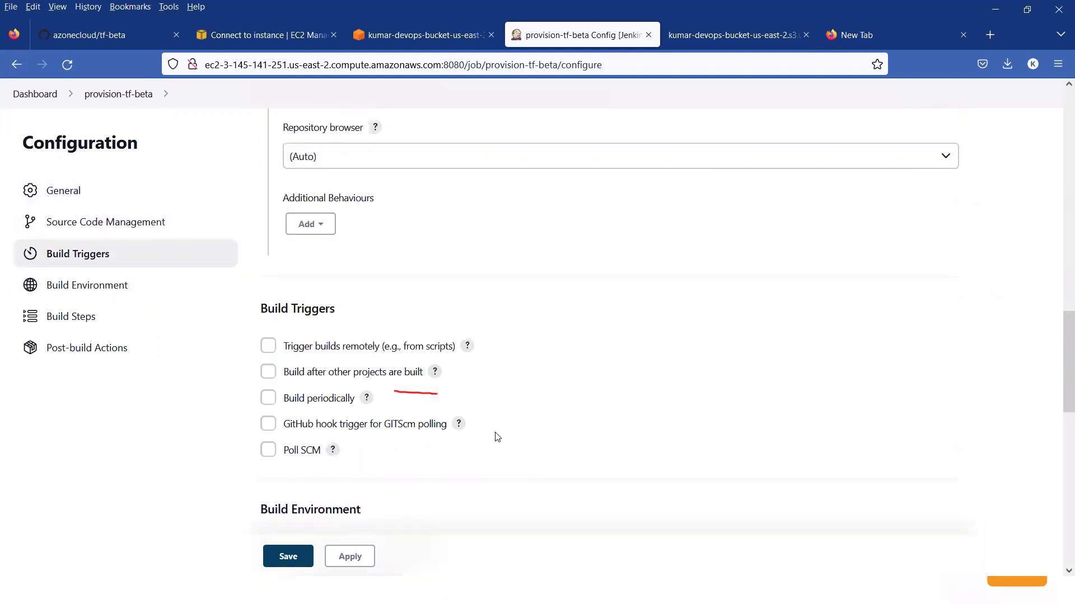
{"action": "scroll", "coordinate": [496, 433], "scroll_direction": "down", "scroll_amount": 7}
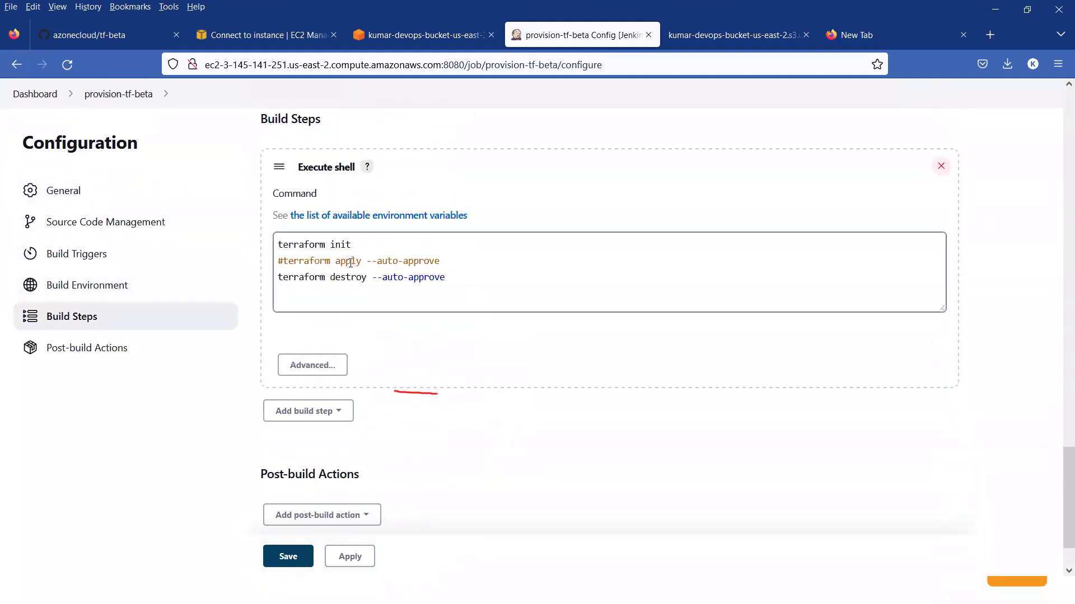
{"action": "left_click", "coordinate": [280, 263]}
{"action": "key", "text": "BackSpace"}
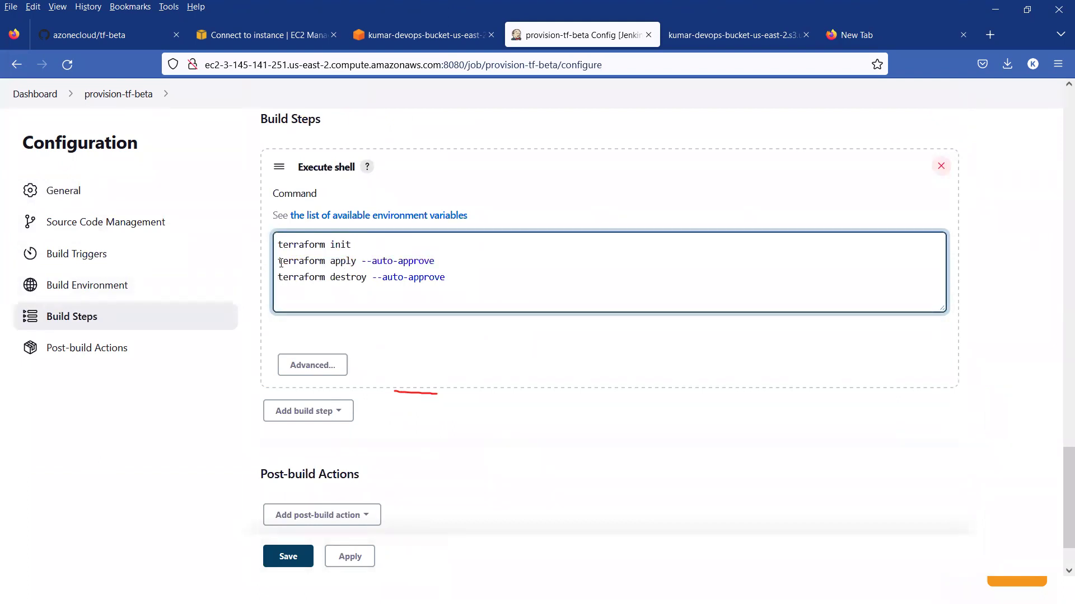
{"action": "type", "text": "#"}
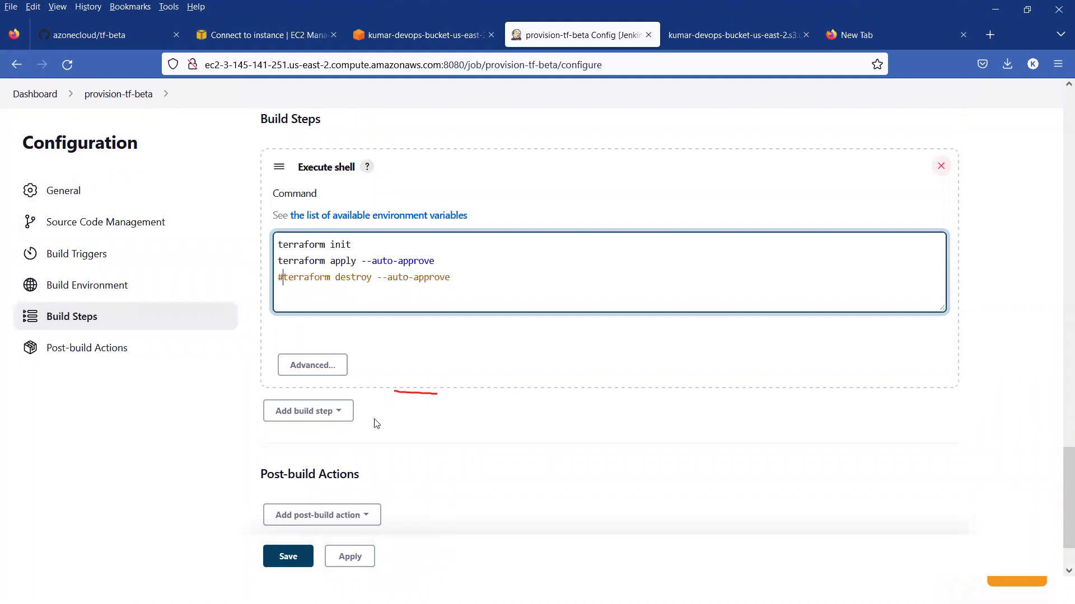
{"action": "left_click", "coordinate": [350, 556]}
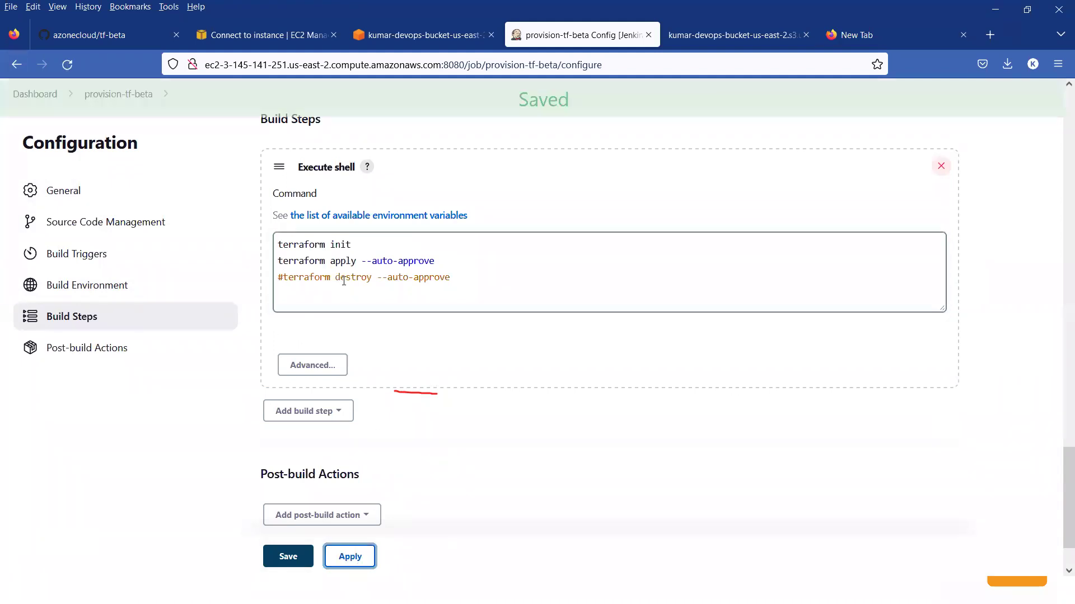
{"action": "double_click", "coordinate": [344, 280]}
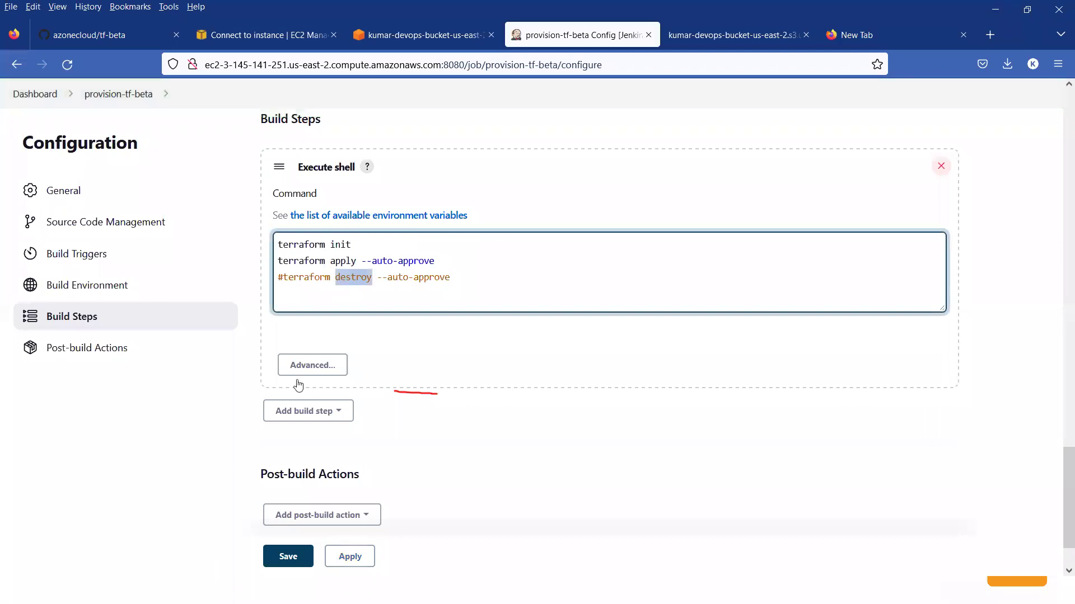
{"action": "left_click", "coordinate": [281, 553]}
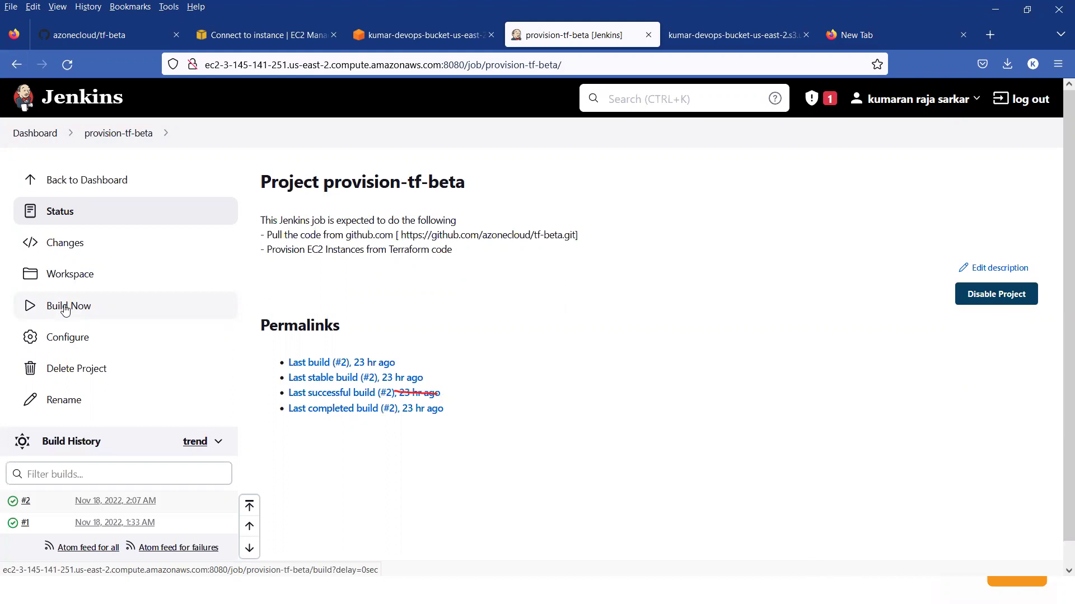
Step: Run the provision-tf-beta build and check its console output for the web1 and web2 instance IDs
{"action": "left_click", "coordinate": [66, 307]}
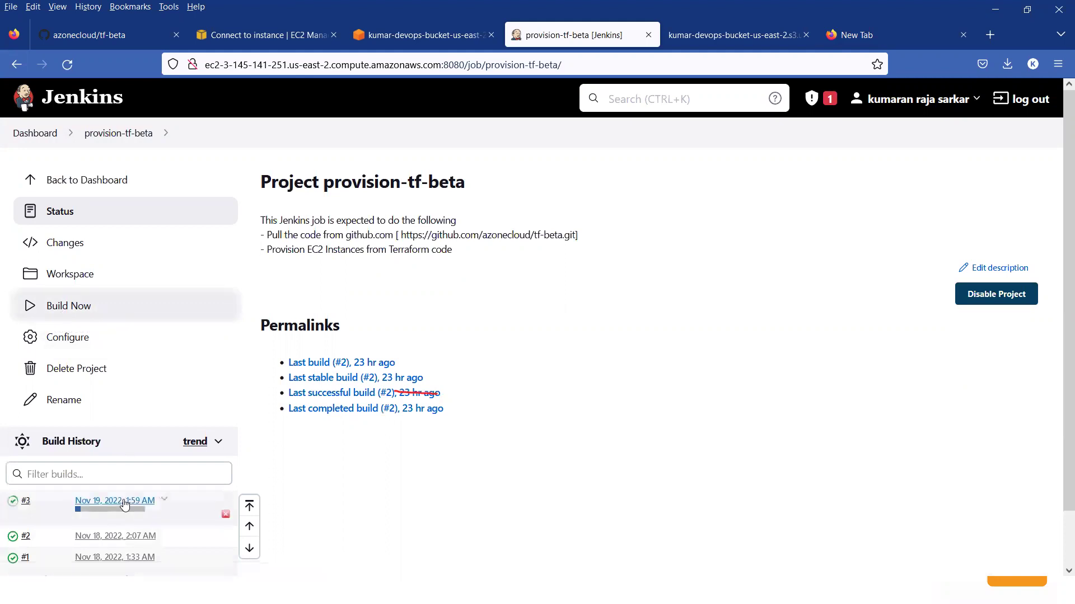
{"action": "left_click", "coordinate": [125, 505]}
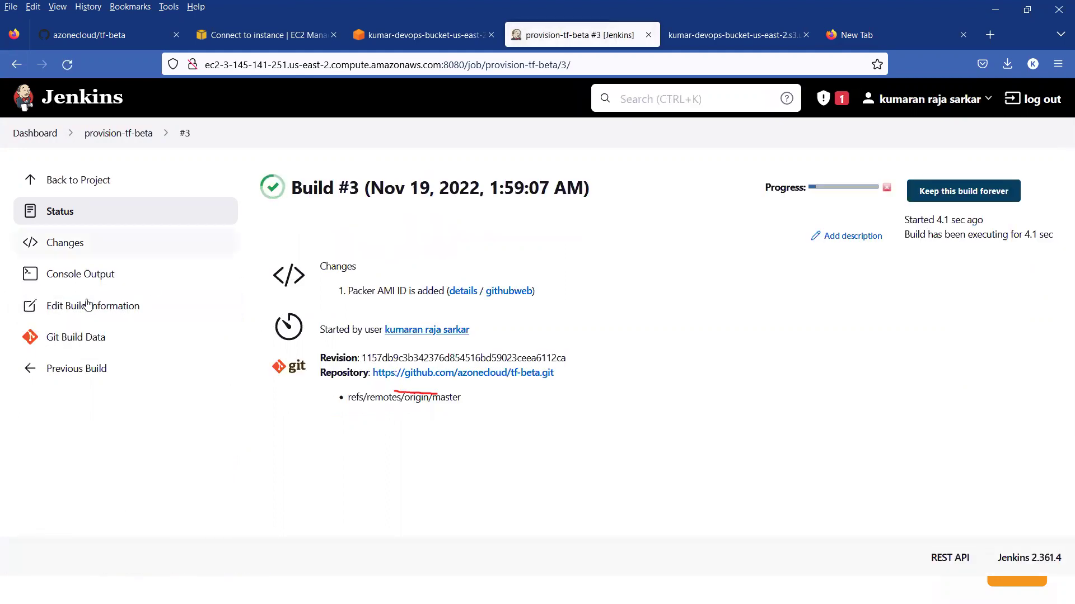
{"action": "left_click", "coordinate": [74, 276]}
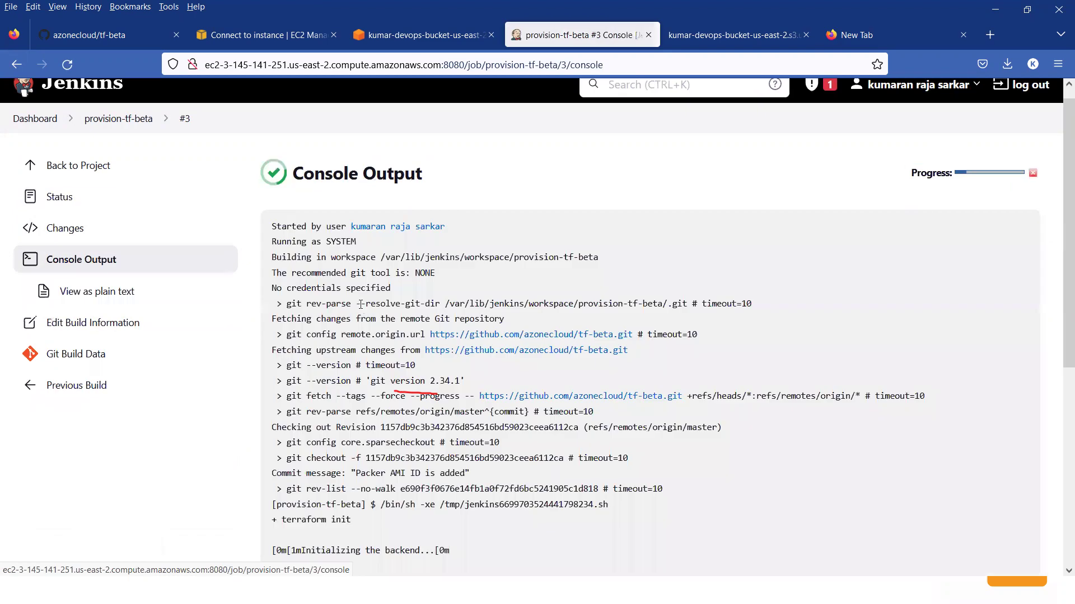
{"action": "scroll", "coordinate": [361, 304], "scroll_direction": "down", "scroll_amount": 5}
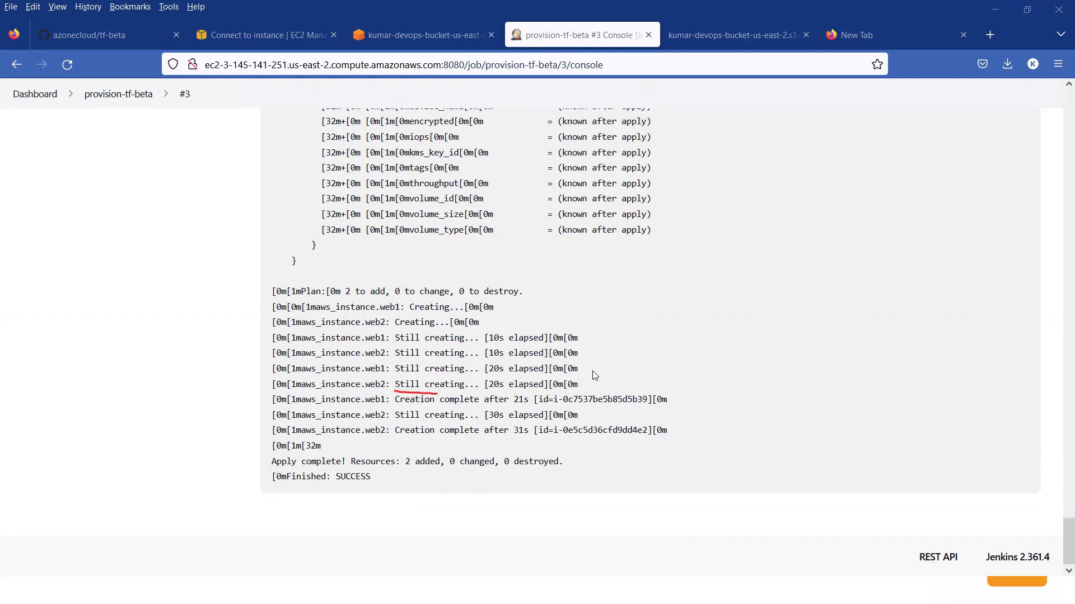
{"action": "double_click", "coordinate": [641, 400]}
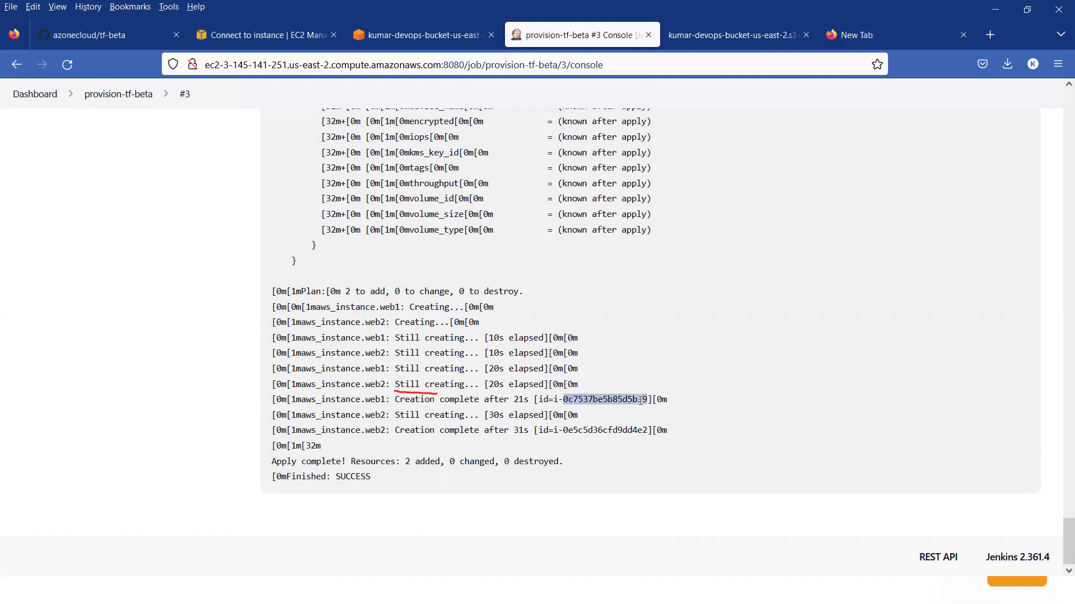
{"action": "double_click", "coordinate": [644, 430]}
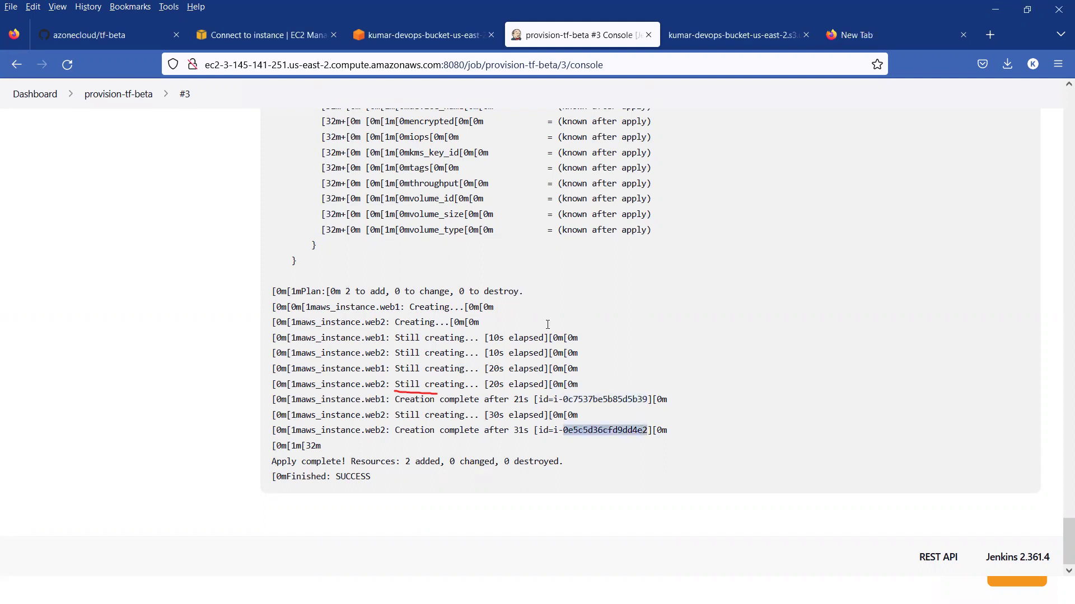
Step: Switch to the EC2 console, open the details of instance01 and copy its public IPv4 DNS
{"action": "left_click", "coordinate": [263, 35]}
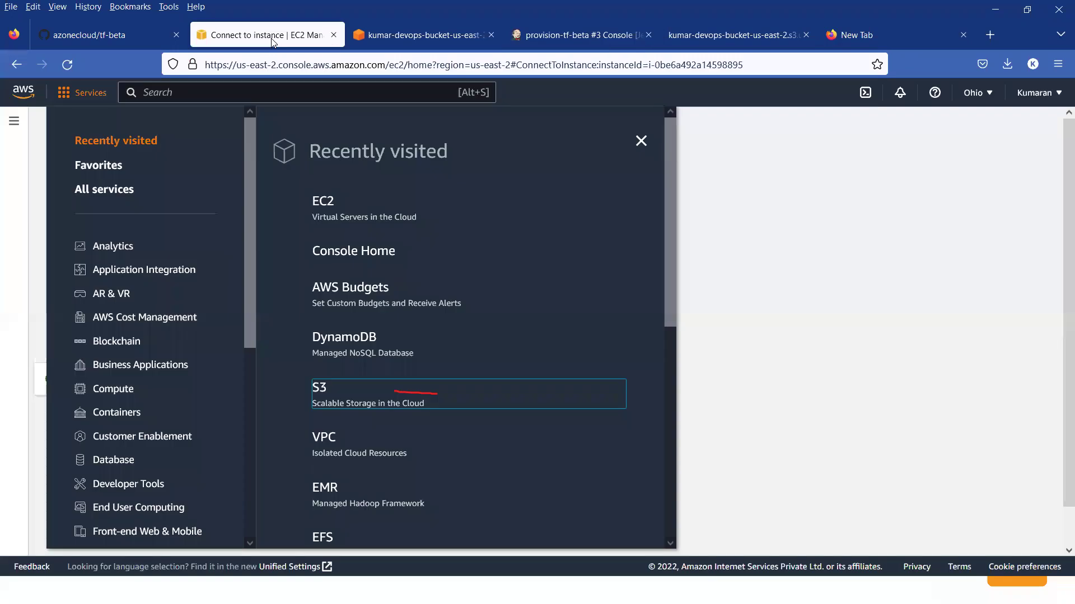
{"action": "left_click", "coordinate": [789, 150]}
{"action": "left_click", "coordinate": [122, 129]}
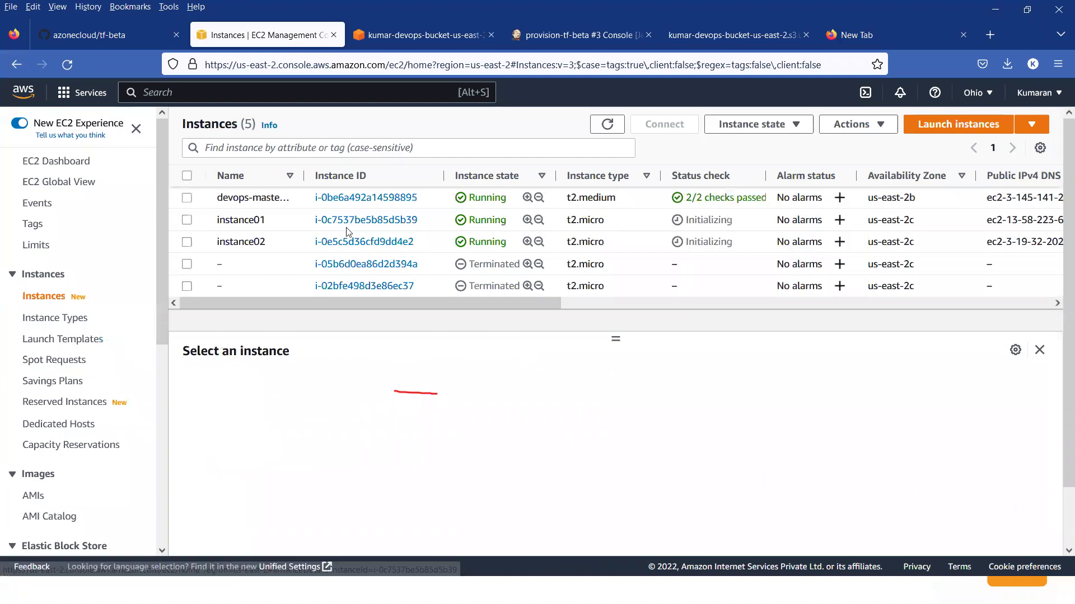
{"action": "left_click", "coordinate": [414, 220]}
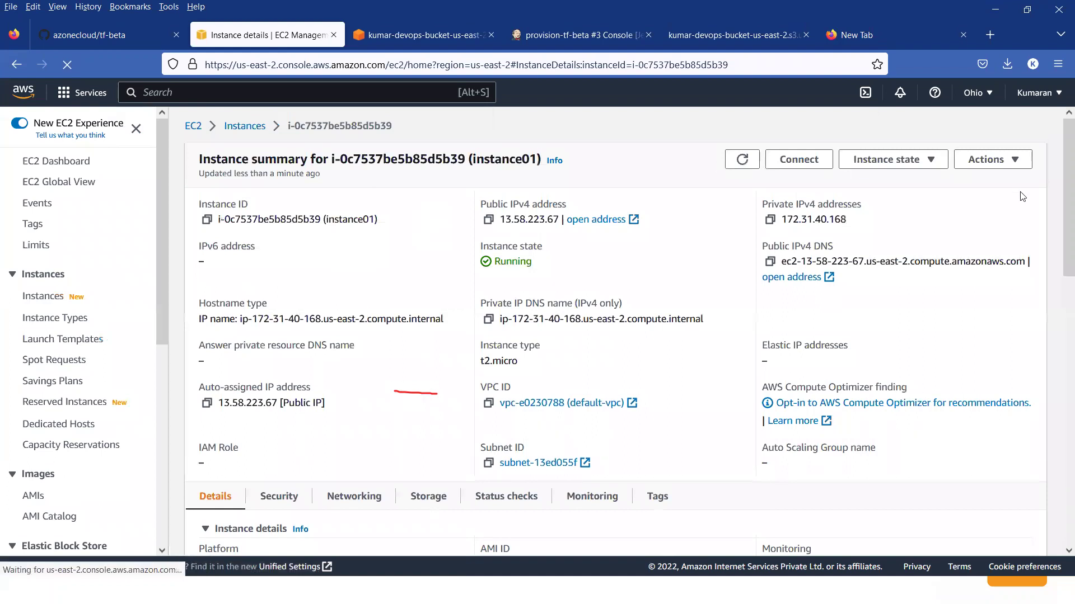
{"action": "left_click", "coordinate": [770, 262]}
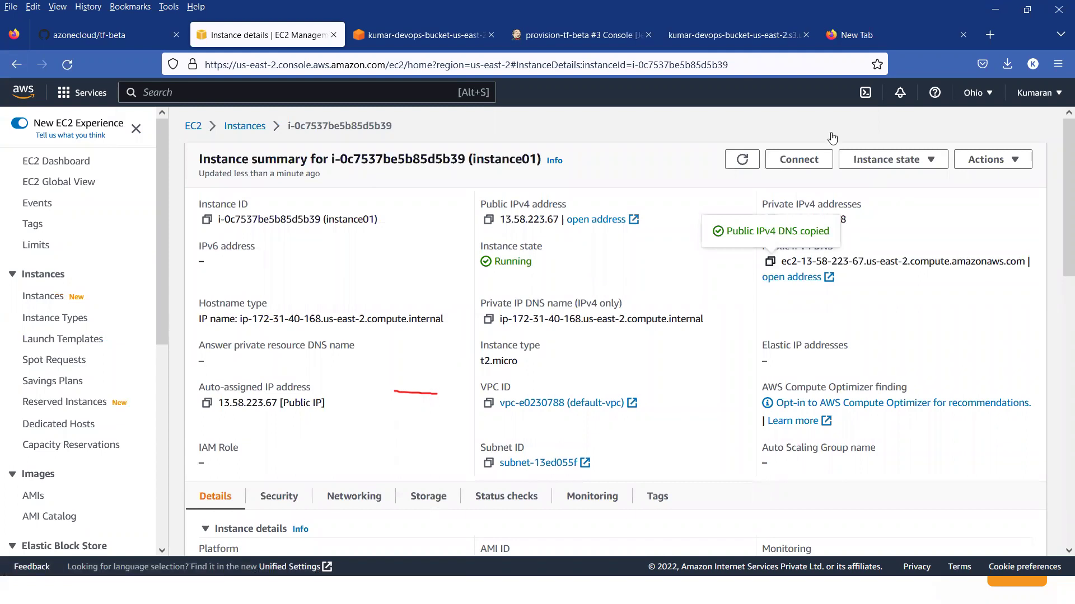
Step: Load instance01's copied public DNS on port 8080 in the unused browser tab to check Tomcat
{"action": "left_click", "coordinate": [870, 37]}
{"action": "double_click", "coordinate": [623, 67]}
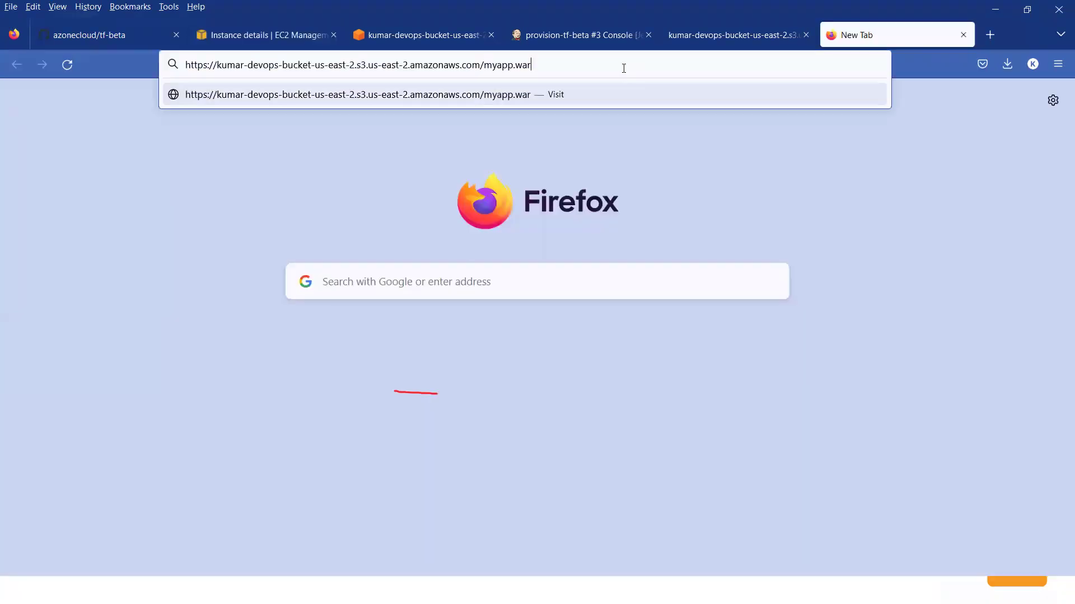
{"action": "key", "text": "ctrl+a"}
{"action": "key", "text": "ctrl+v"}
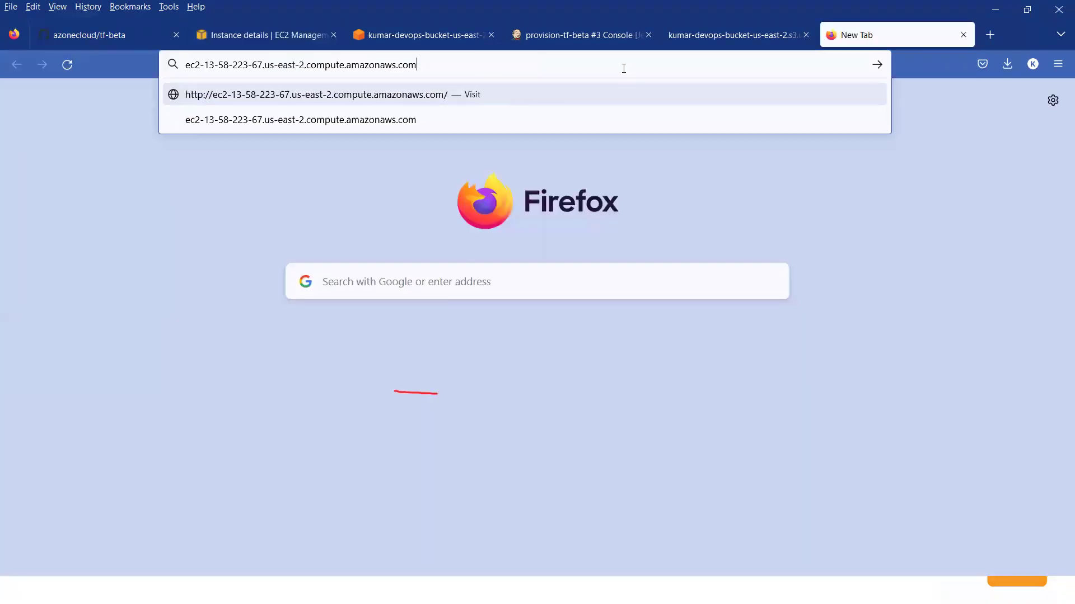
{"action": "type", "text": ":"}
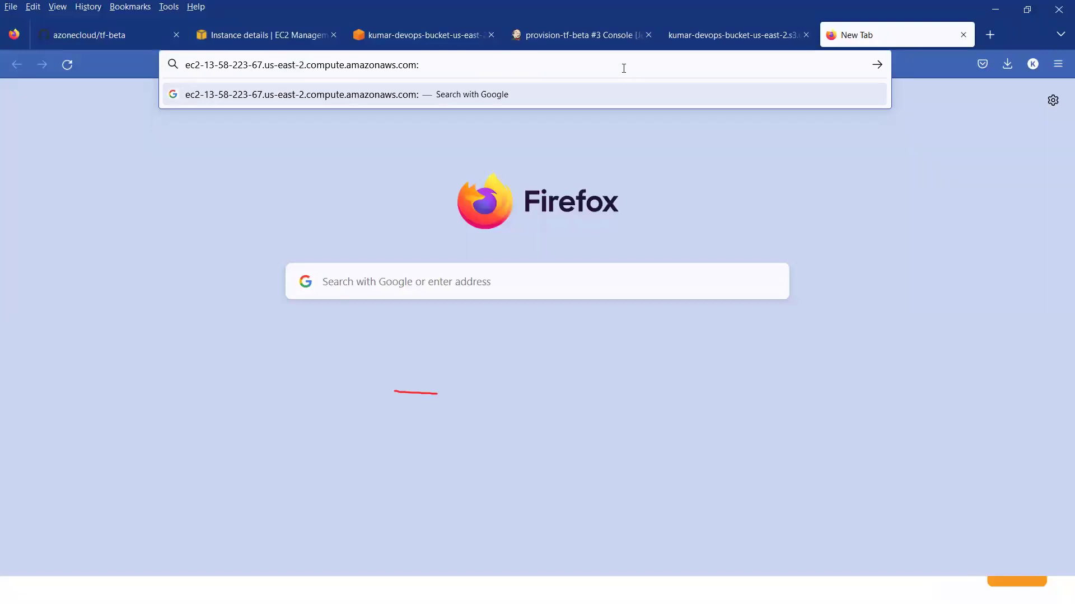
{"action": "type", "text": "8080"}
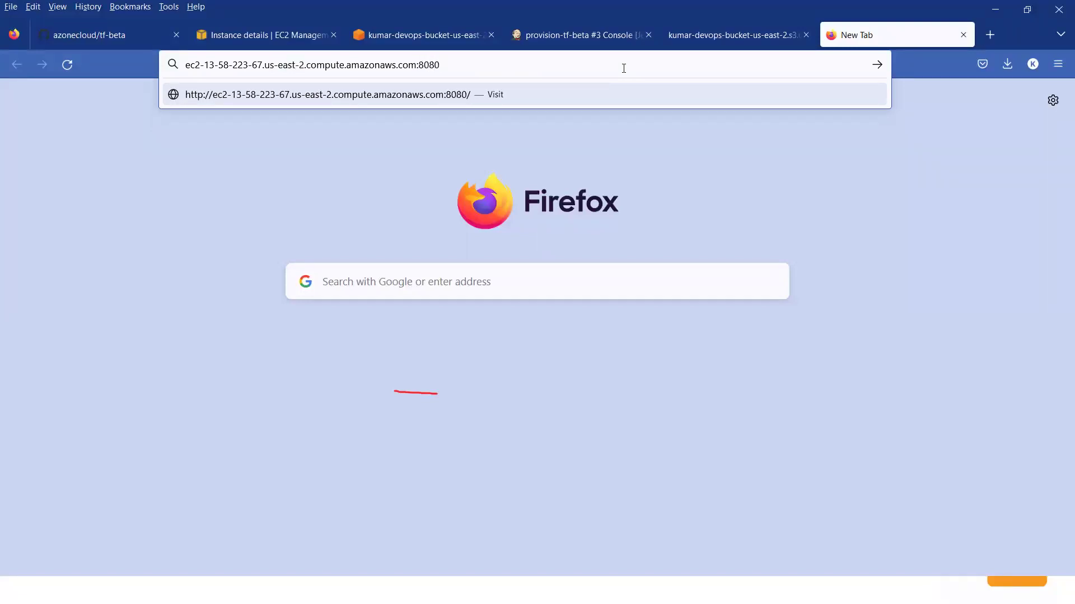
{"action": "type", "text": "/"}
{"action": "key", "text": "Return"}
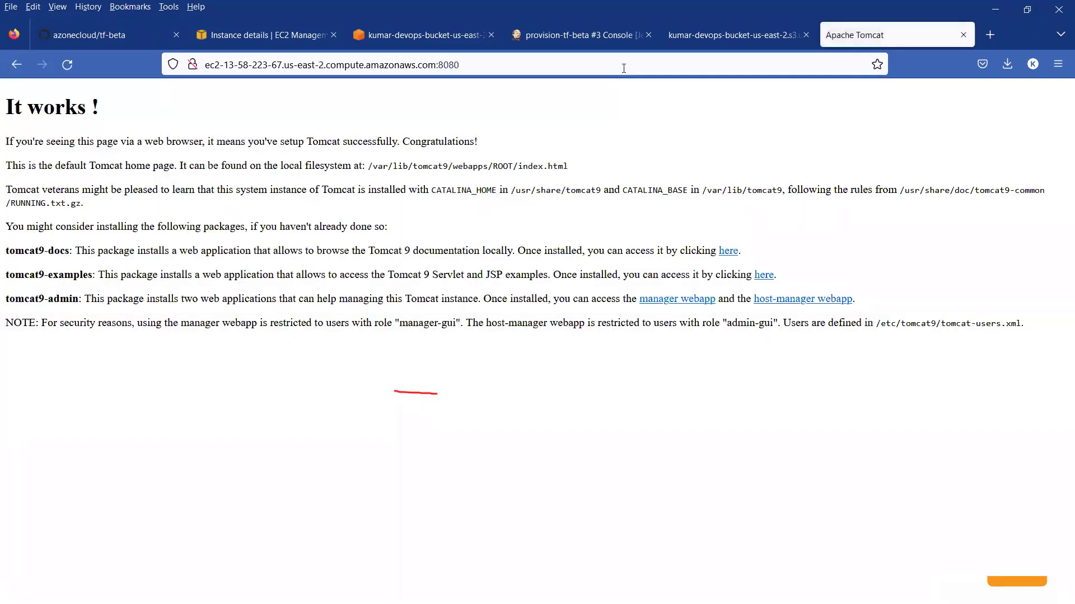
Step: Open the /myapp path on instance01's port 8080 address to view the deployed web application
{"action": "left_click", "coordinate": [624, 68]}
{"action": "left_click", "coordinate": [624, 68]}
{"action": "type", "text": "/myapo"}
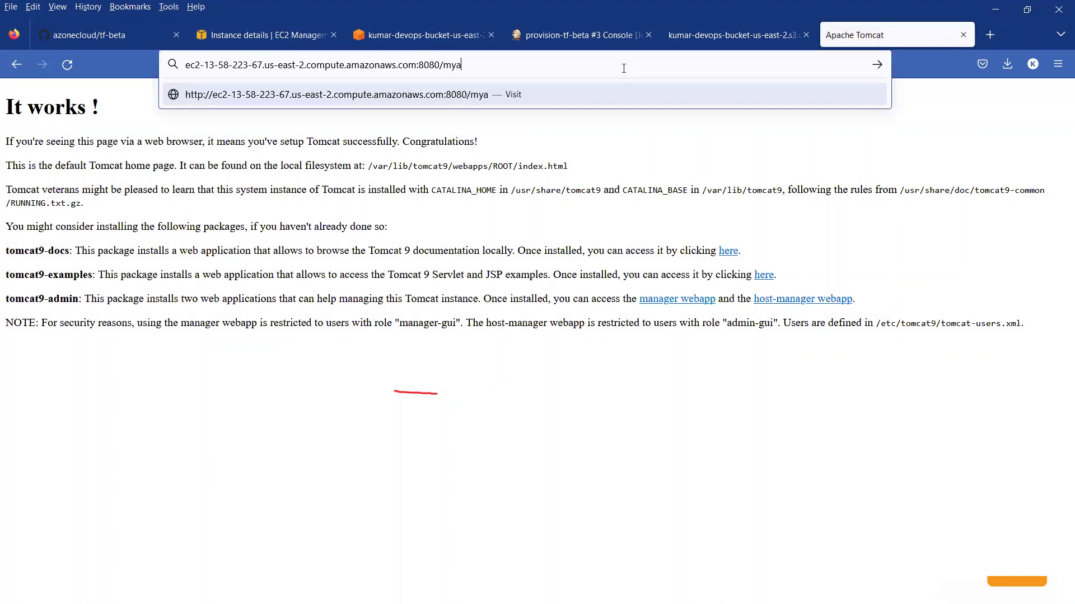
{"action": "key", "text": "BackSpace"}
{"action": "key", "text": "BackSpace"}
{"action": "type", "text": "pp"}
{"action": "key", "text": "Return"}
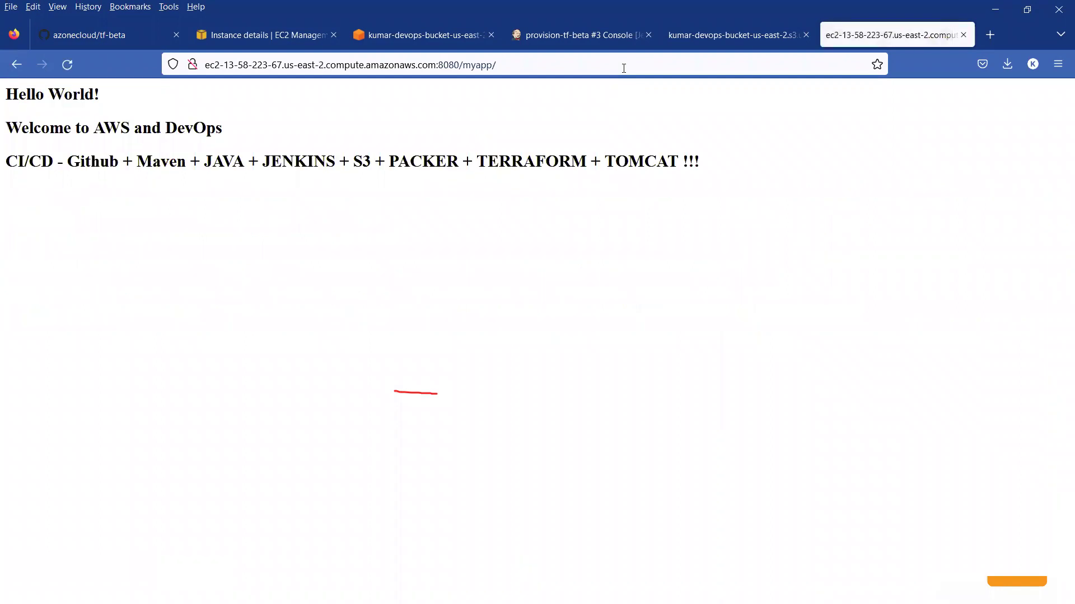
{"action": "left_click", "coordinate": [504, 66]}
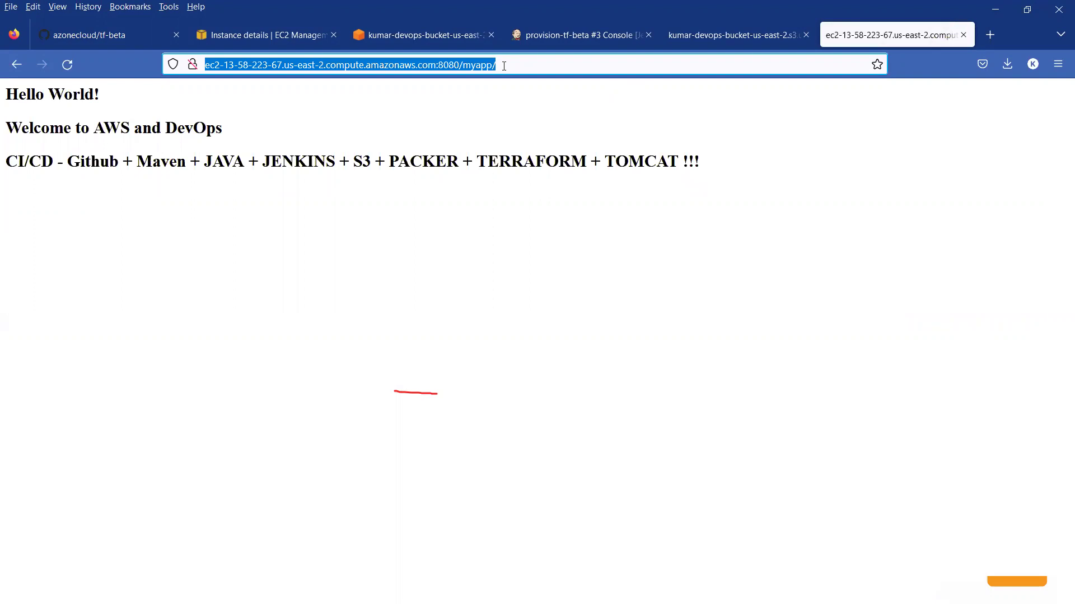
Step: Return to the EC2 instances list, open the details of instance02 and copy its public IPv4 DNS
{"action": "left_click", "coordinate": [298, 38]}
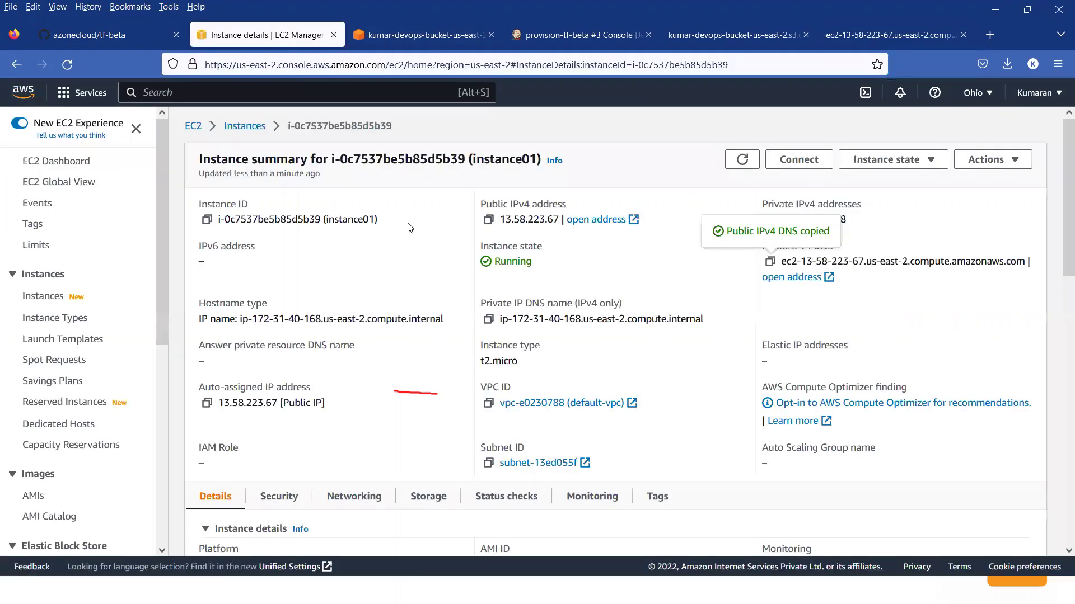
{"action": "left_click", "coordinate": [245, 125]}
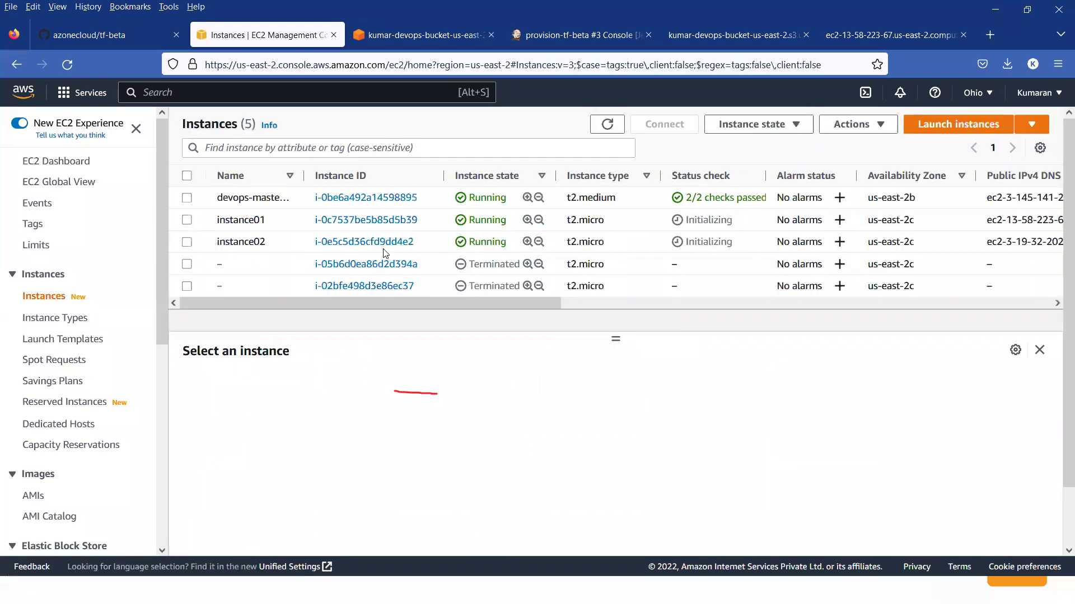
{"action": "left_click", "coordinate": [385, 242]}
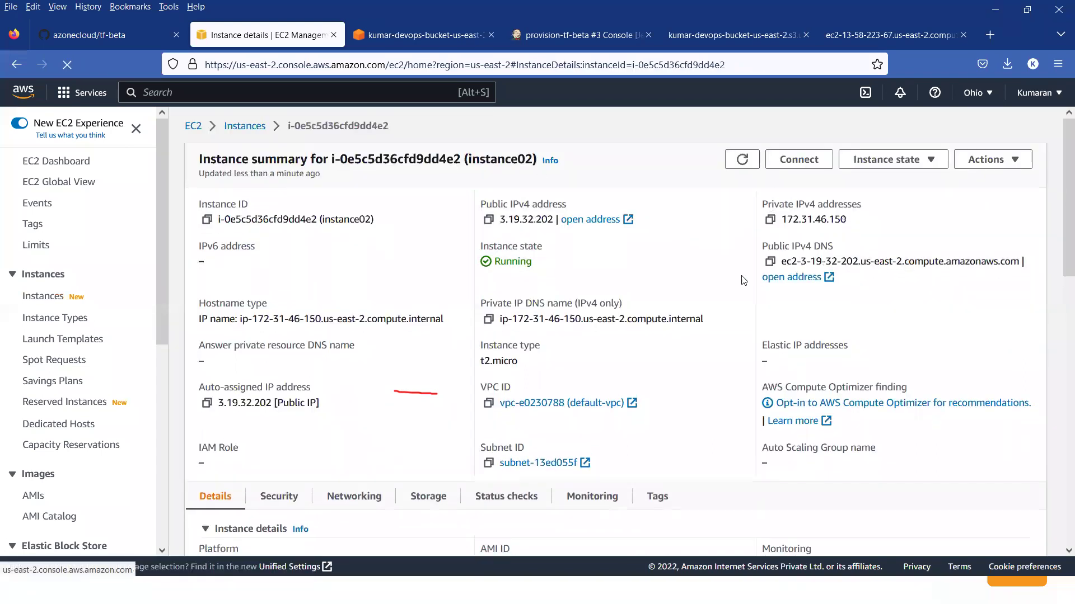
{"action": "left_click", "coordinate": [770, 262]}
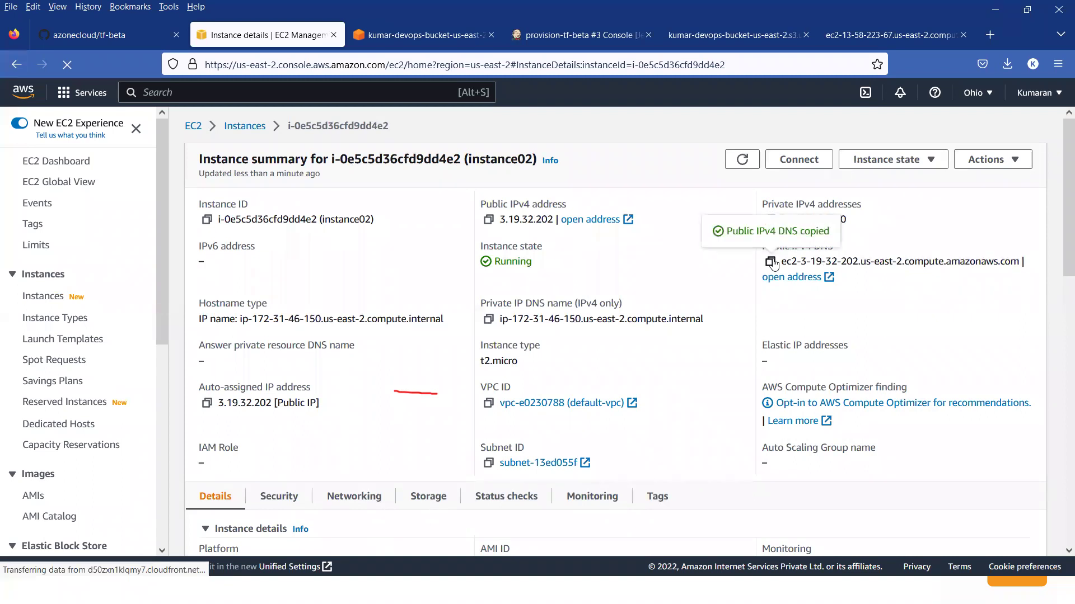
Step: Load instance02's copied public DNS with :8080/myapp in a new browser tab to view the deployed application
{"action": "key", "text": "ctrl+t"}
{"action": "key", "text": "ctrl+v"}
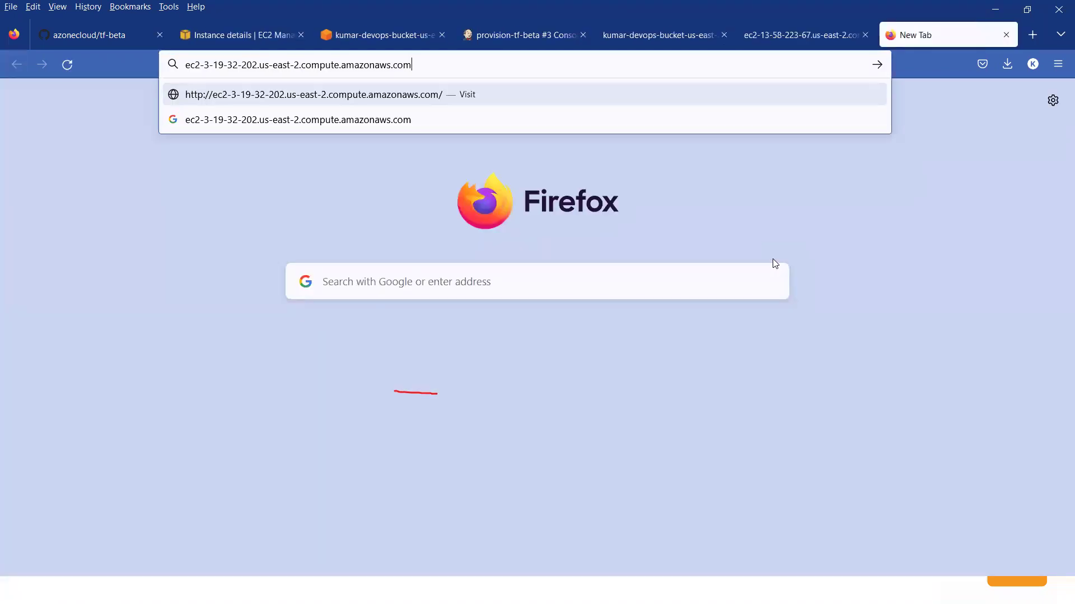
{"action": "type", "text": ":8080"}
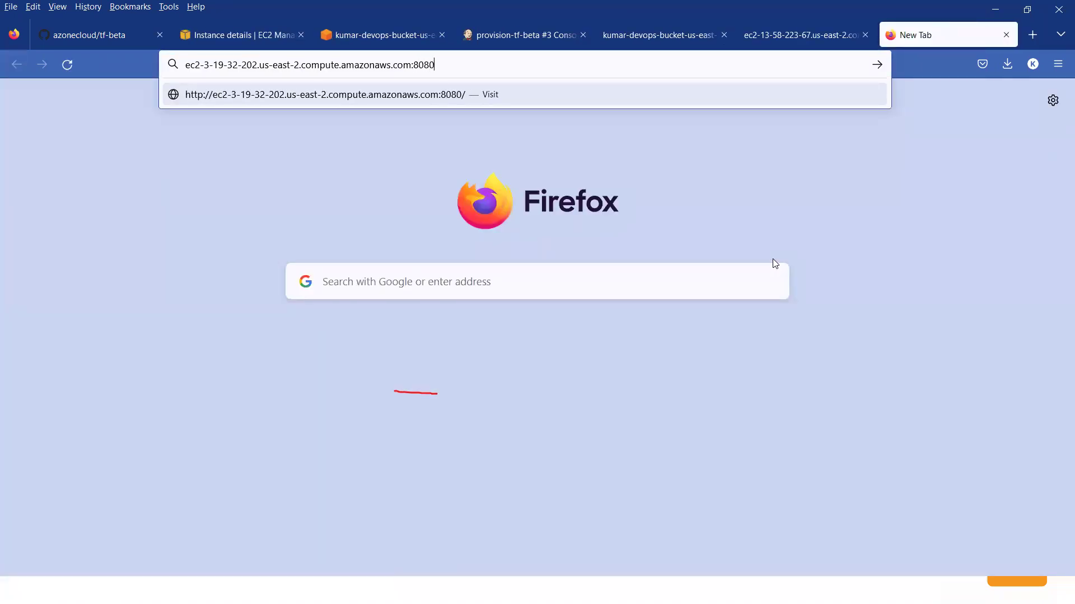
{"action": "type", "text": "/myapp"}
{"action": "key", "text": "Return"}
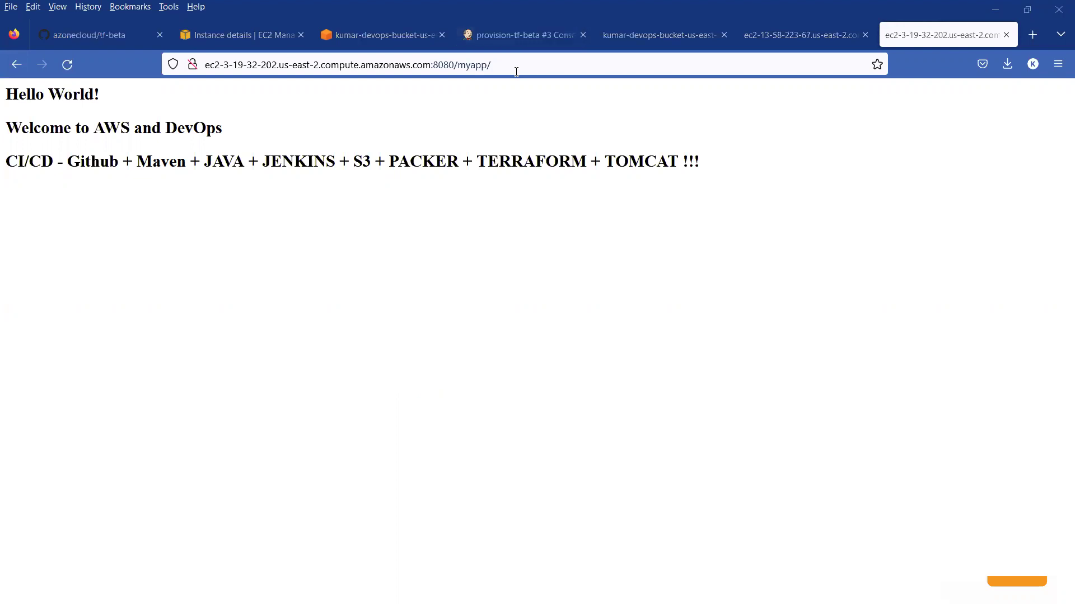
Step: Switch to Visual Studio Code and review buildAMI.json and the myapp.war wget line in build-customAMI.sh under pr-templates
{"action": "key", "text": "alt+Tab"}
{"action": "key", "text": "Tab"}
{"action": "key", "text": "Tab"}
{"action": "key", "text": "Tab"}
{"action": "key", "text": "Tab"}
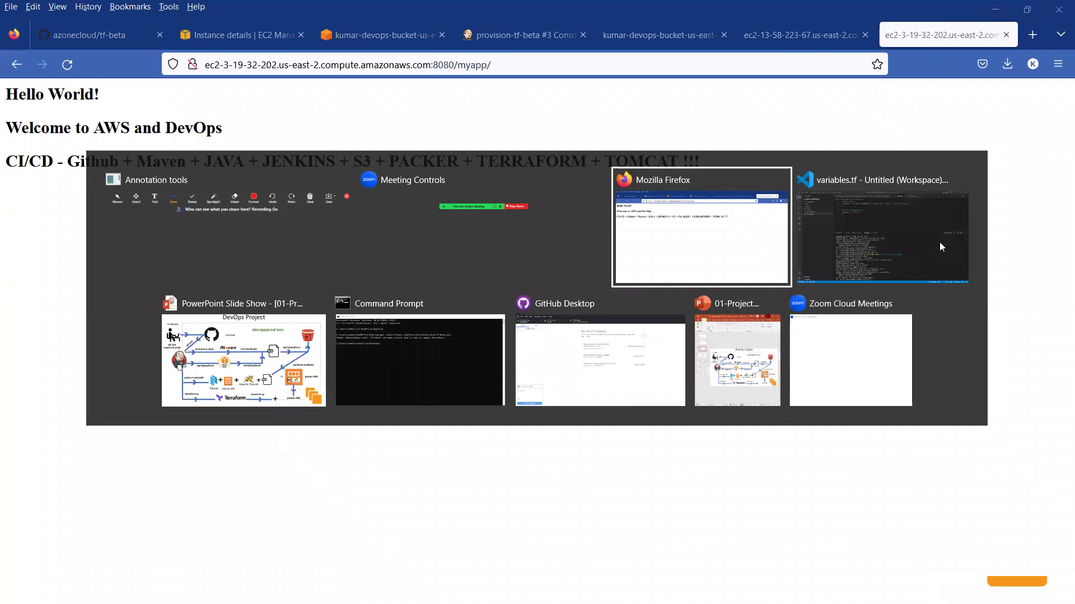
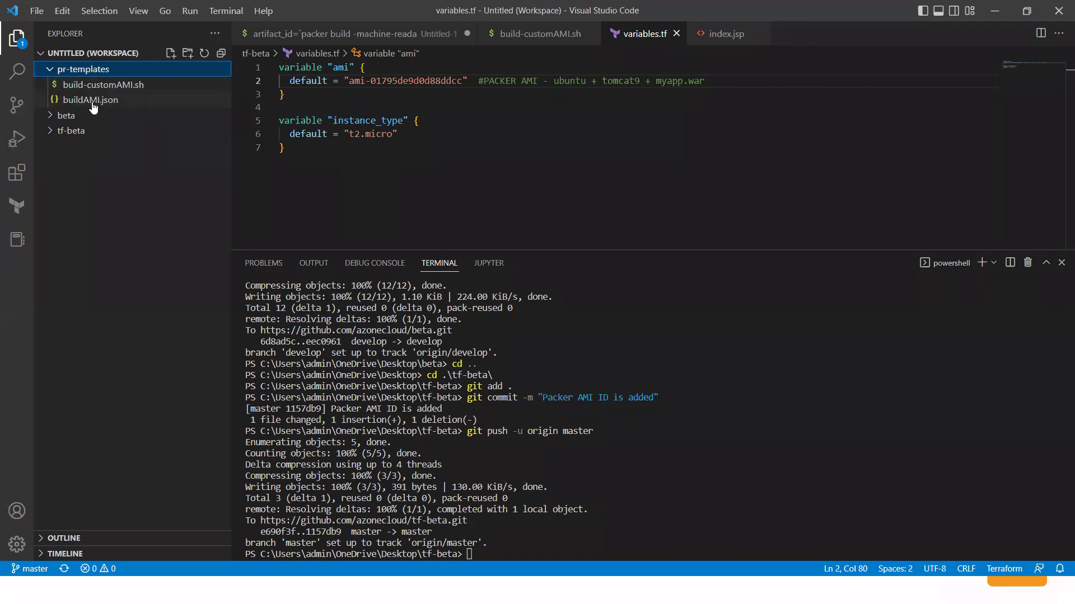
{"action": "left_click", "coordinate": [93, 101]}
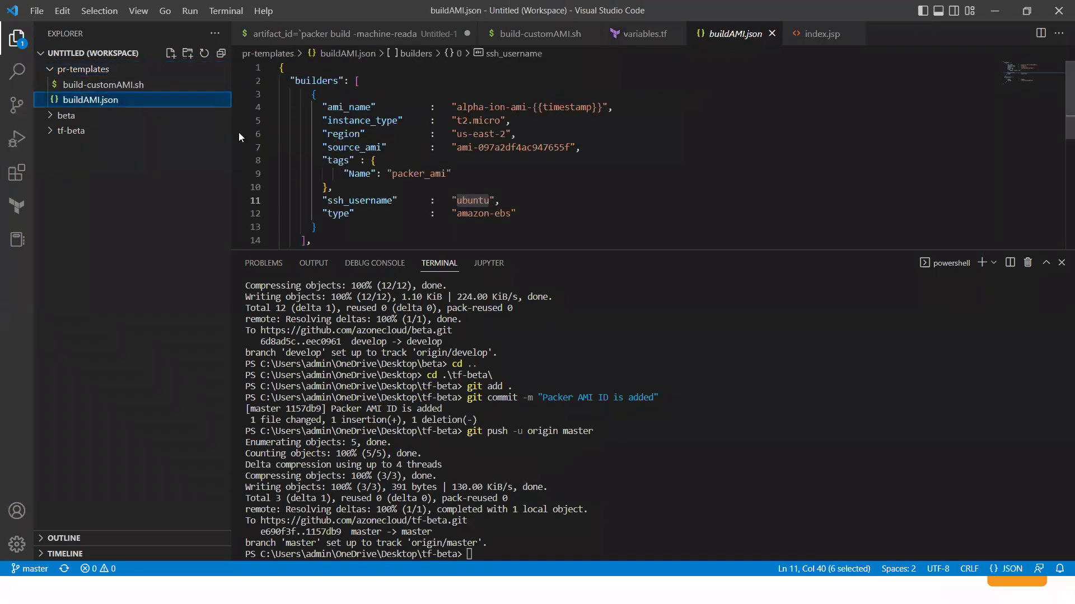
{"action": "left_click", "coordinate": [115, 86]}
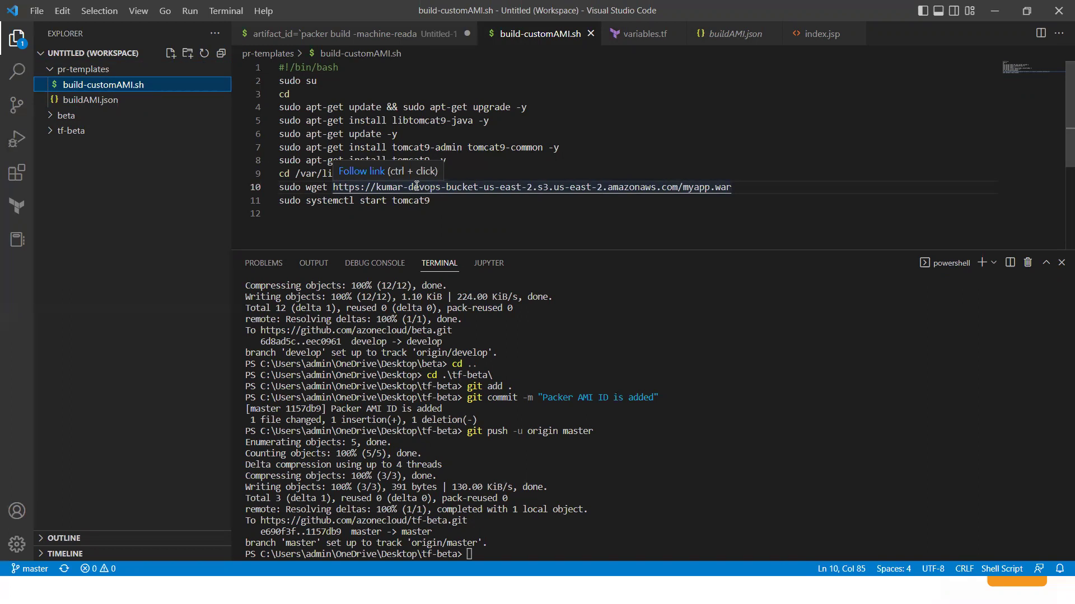
{"action": "triple_click", "coordinate": [748, 190]}
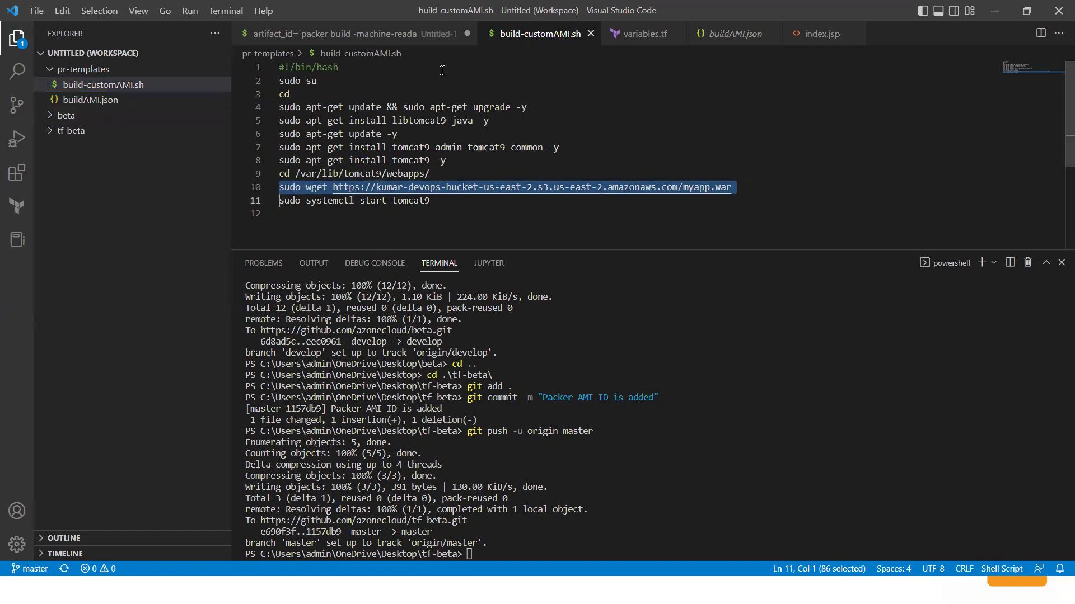
Step: Compress the desktop folders beta, tf-beta and pr-templates into one zip archive named complete-ci-cd-aws
{"action": "key", "text": "super+d"}
{"action": "left_click_drag", "start_coordinate": [433, 222], "coordinate": [201, 129]}
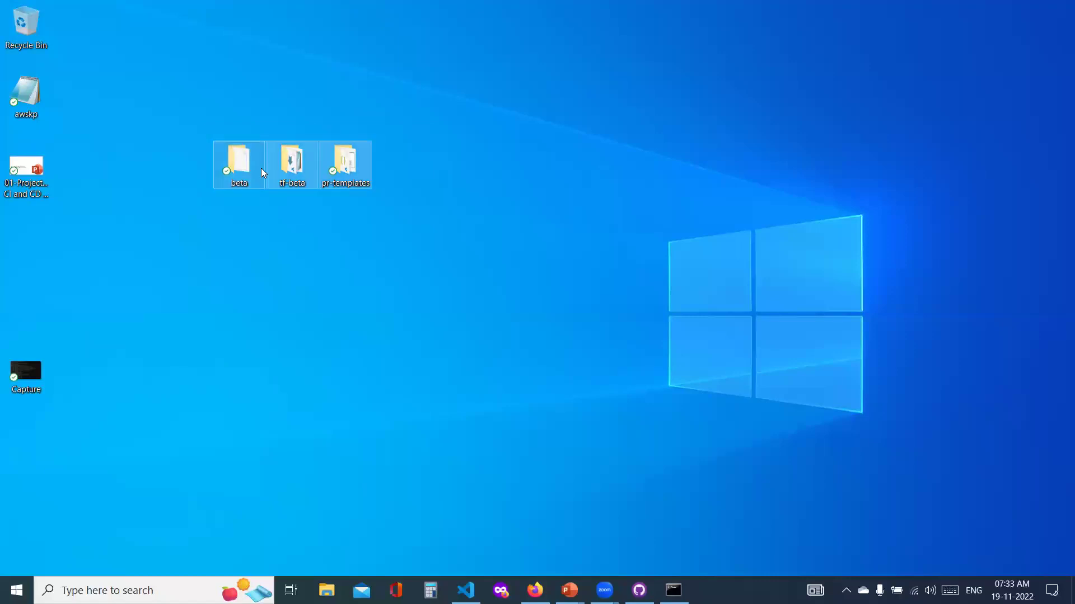
{"action": "right_click", "coordinate": [260, 168]}
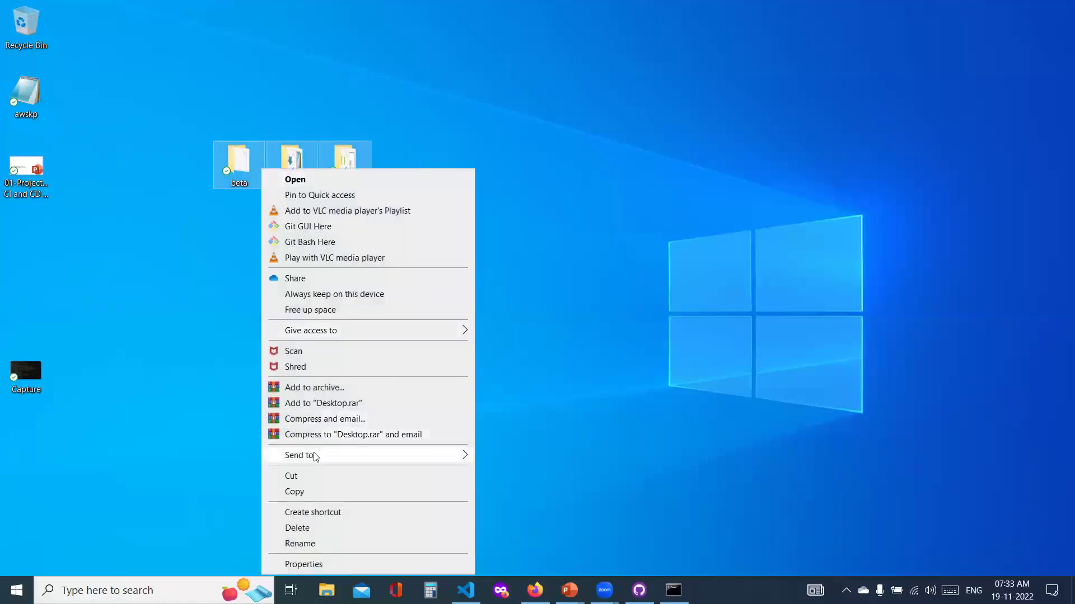
{"action": "mouse_move", "coordinate": [314, 457]}
{"action": "left_click", "coordinate": [494, 474]}
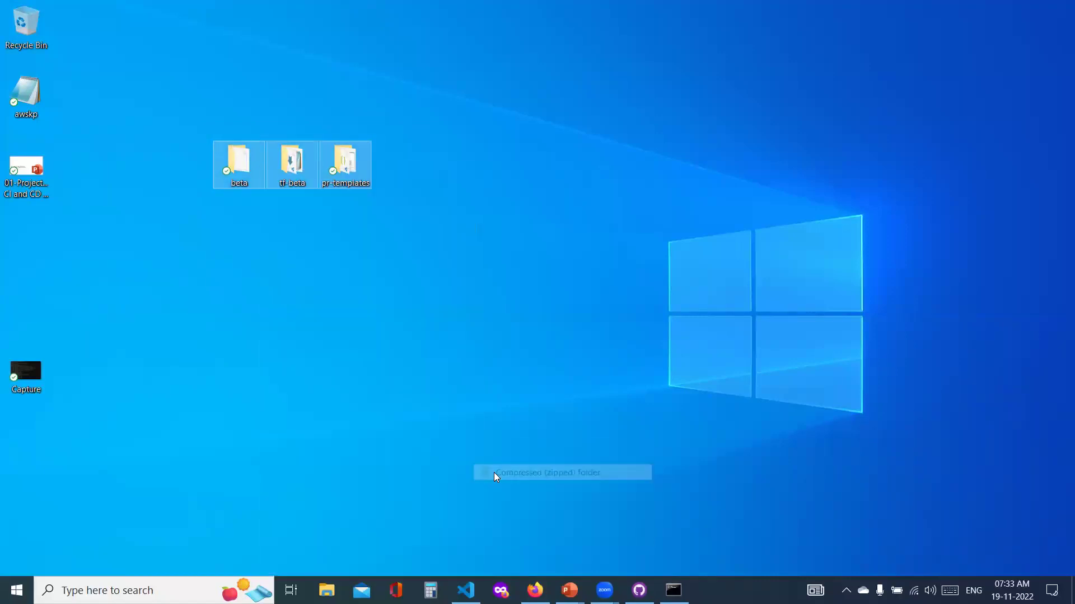
{"action": "type", "text": "complete-ci-"}
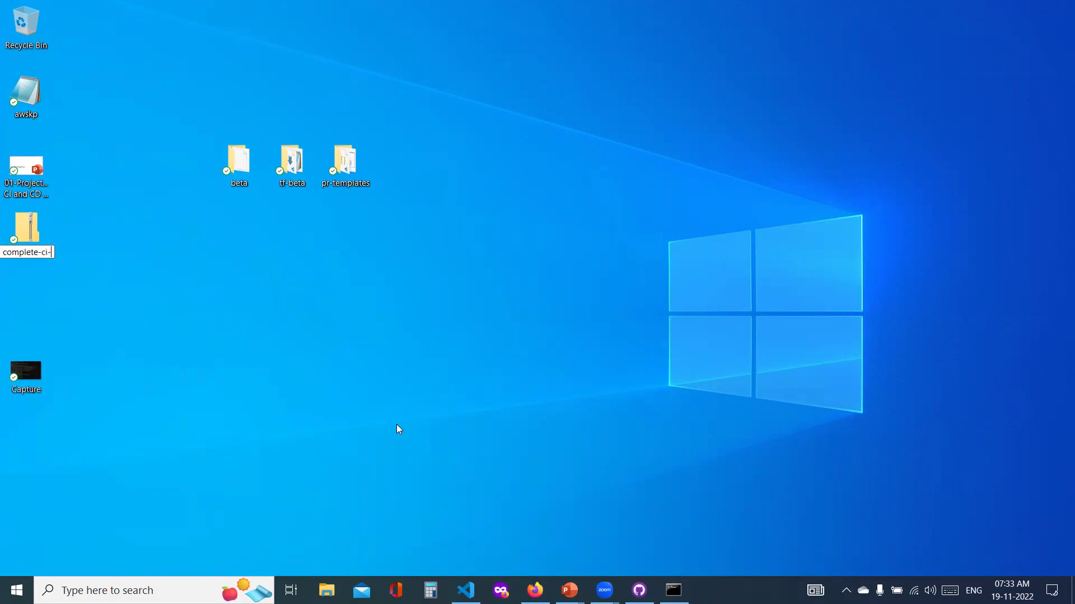
{"action": "type", "text": "cd-aws"}
{"action": "key", "text": "Return"}
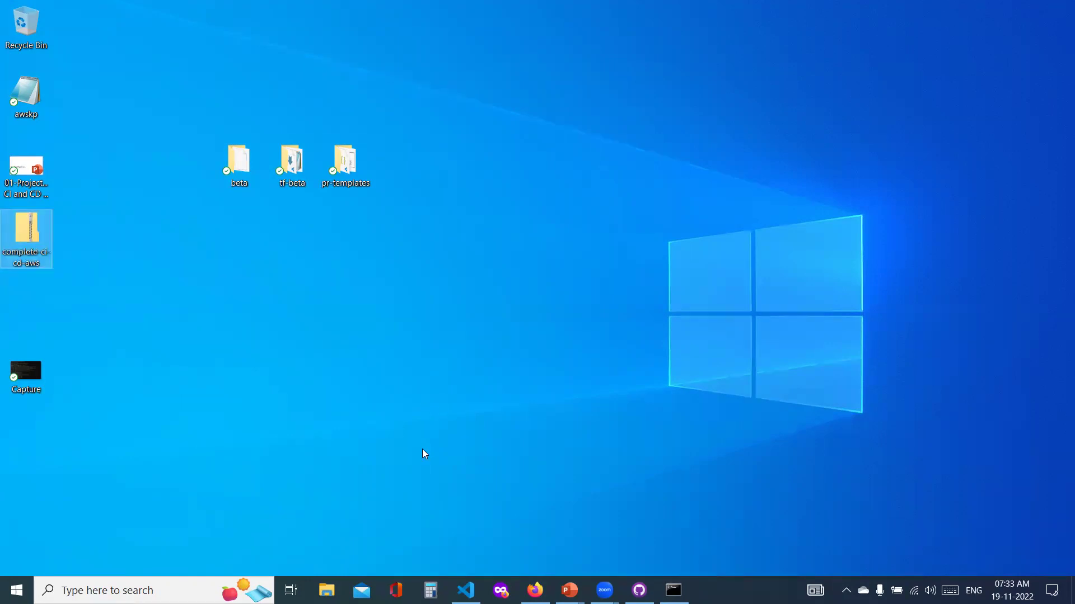
Step: Switch to the S3 console in Firefox and open the bucket sigma-bucket-us-east-2 from the bucket list
{"action": "left_click", "coordinate": [535, 590]}
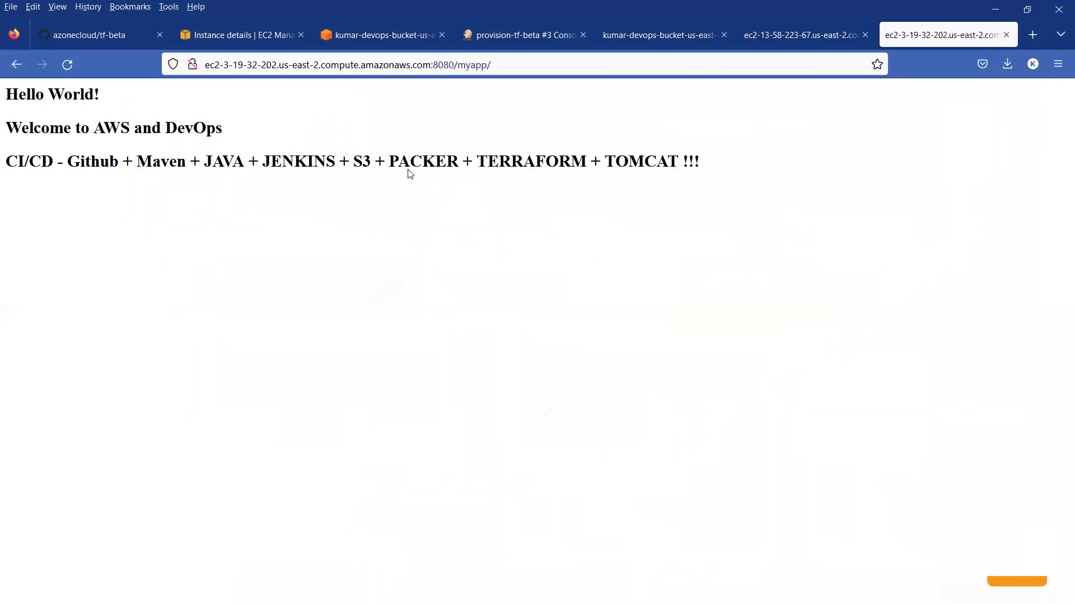
{"action": "left_click", "coordinate": [390, 37]}
{"action": "scroll", "coordinate": [314, 175], "scroll_direction": "up", "scroll_amount": 5}
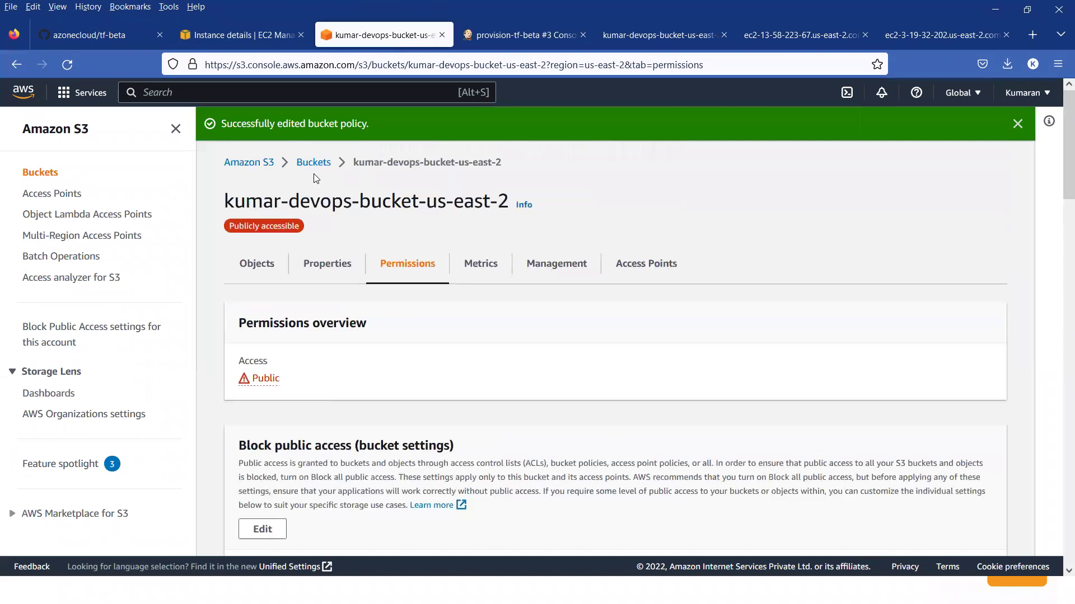
{"action": "left_click", "coordinate": [314, 167]}
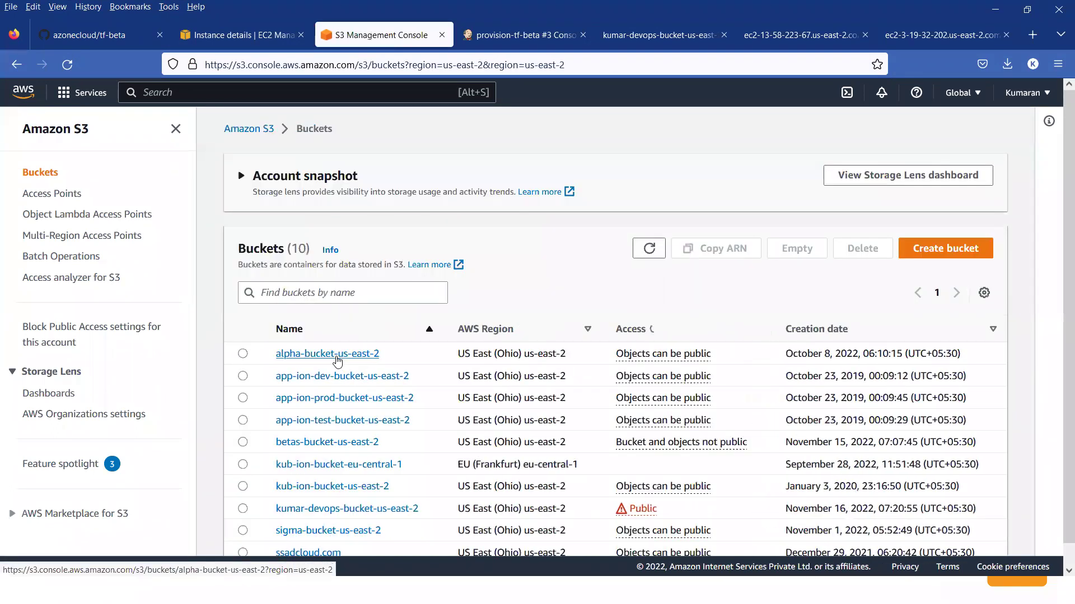
{"action": "scroll", "coordinate": [338, 361], "scroll_direction": "down", "scroll_amount": 1}
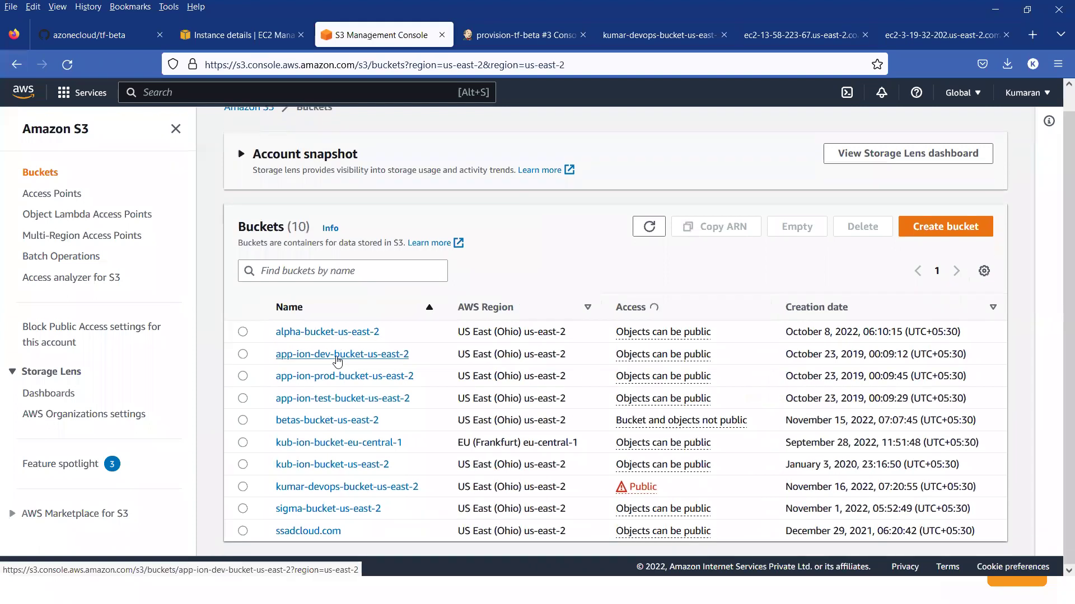
{"action": "left_click", "coordinate": [321, 510]}
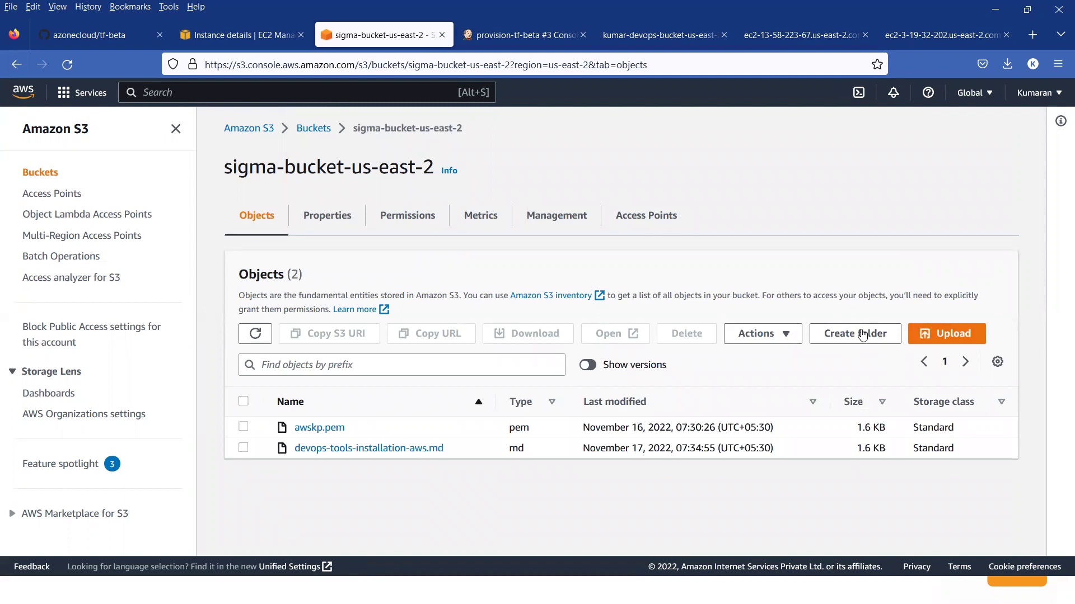
Step: Upload the desktop archive complete-ci-cd-aws.zip to sigma-bucket-us-east-2
{"action": "left_click", "coordinate": [946, 335]}
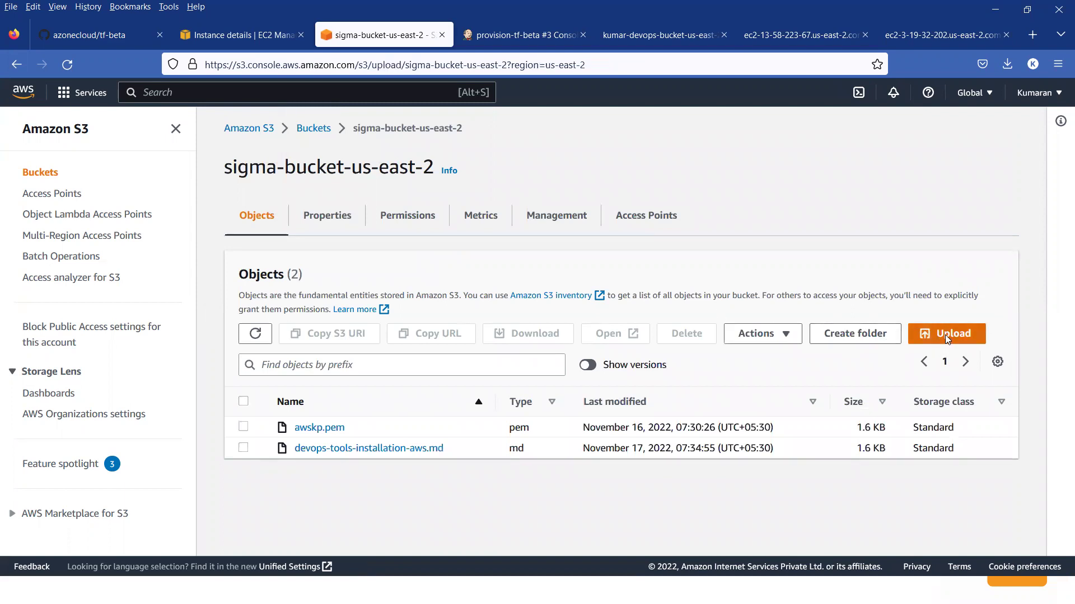
{"action": "left_click", "coordinate": [473, 304]}
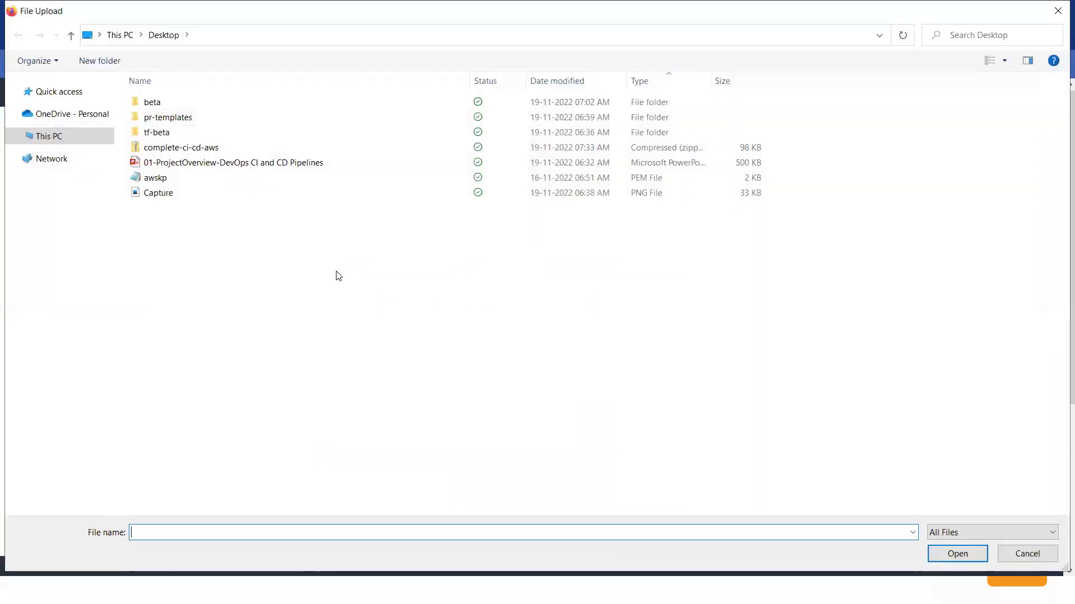
{"action": "double_click", "coordinate": [163, 148]}
{"action": "scroll", "coordinate": [466, 345], "scroll_direction": "down", "scroll_amount": 3}
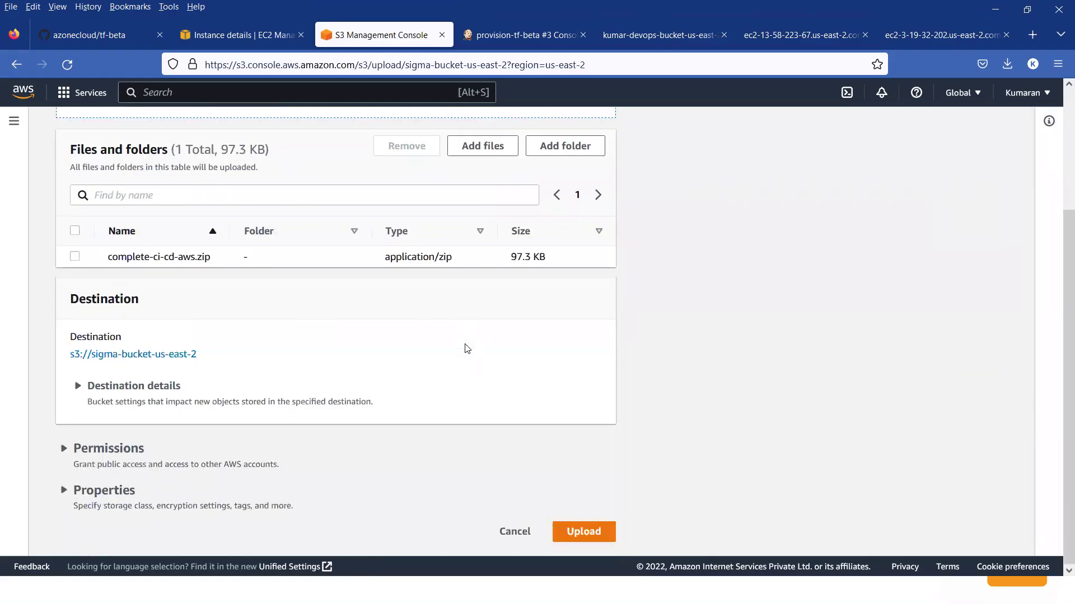
{"action": "left_click", "coordinate": [584, 532]}
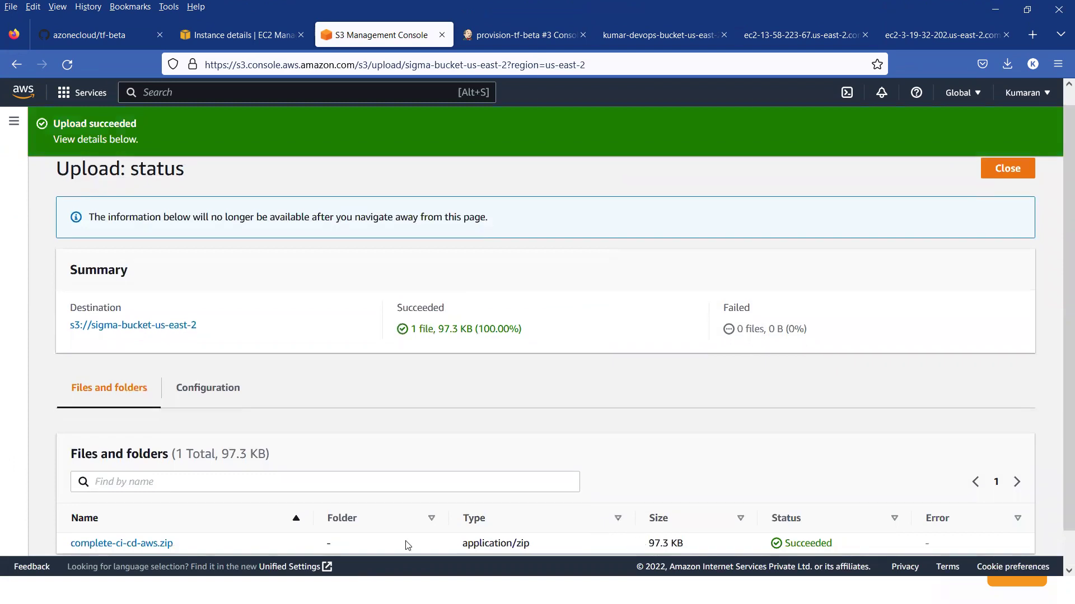
Step: Open the uploaded complete-ci-cd-aws.zip object, copy its object URL and make it public using ACL
{"action": "left_click", "coordinate": [161, 550]}
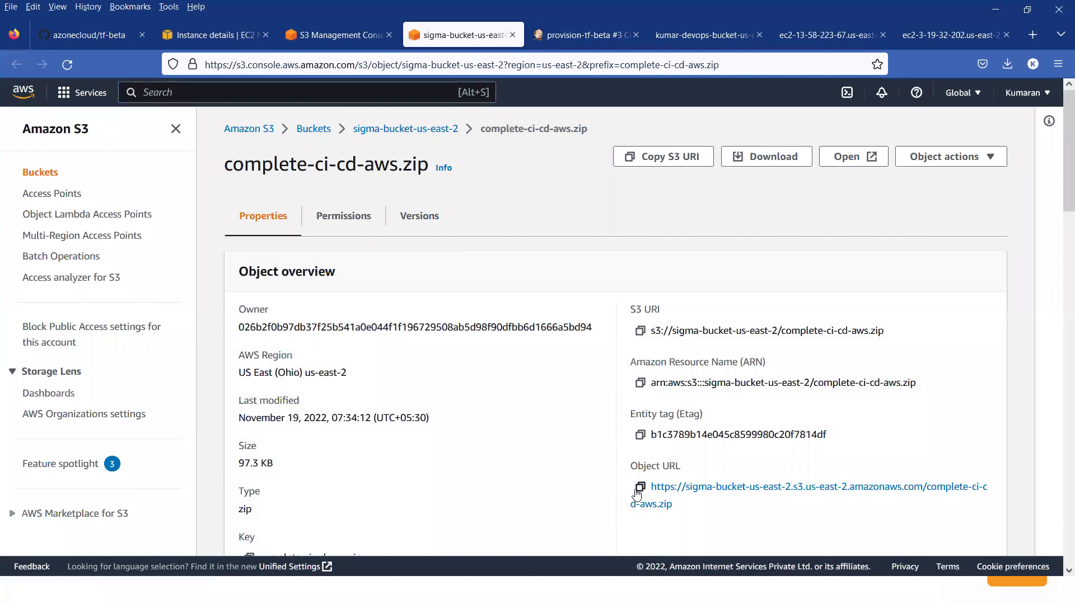
{"action": "left_click", "coordinate": [636, 492]}
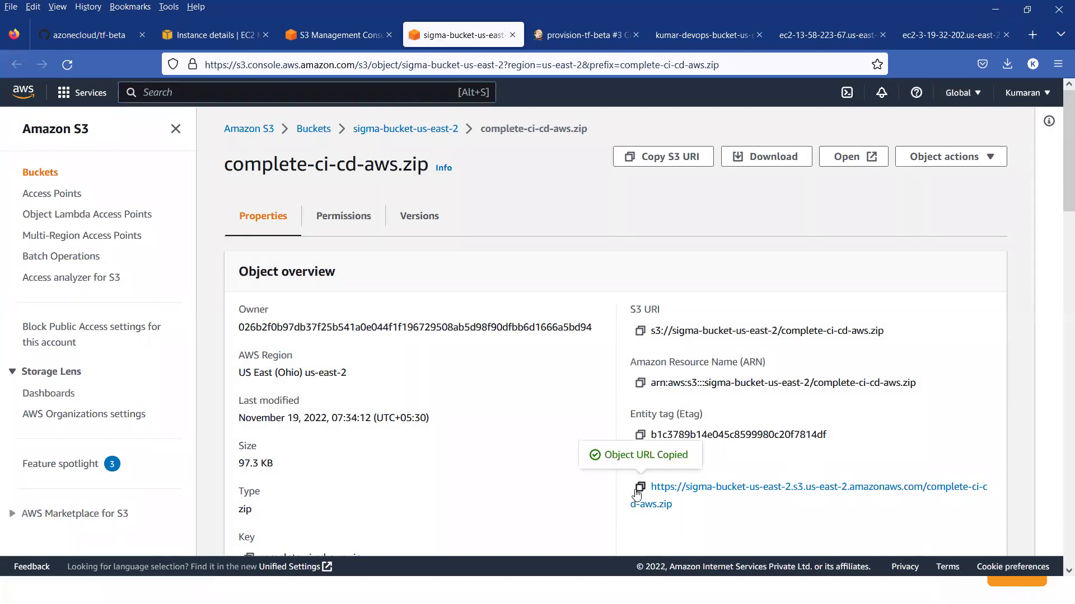
{"action": "left_click", "coordinate": [958, 157]}
{"action": "left_click", "coordinate": [918, 457]}
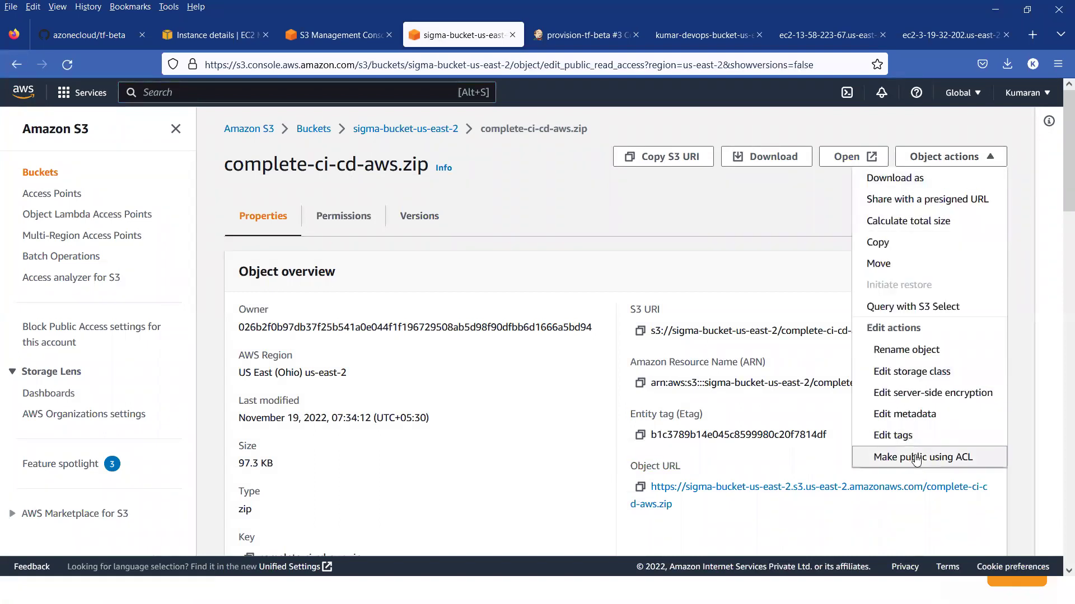
{"action": "left_click", "coordinate": [578, 434]}
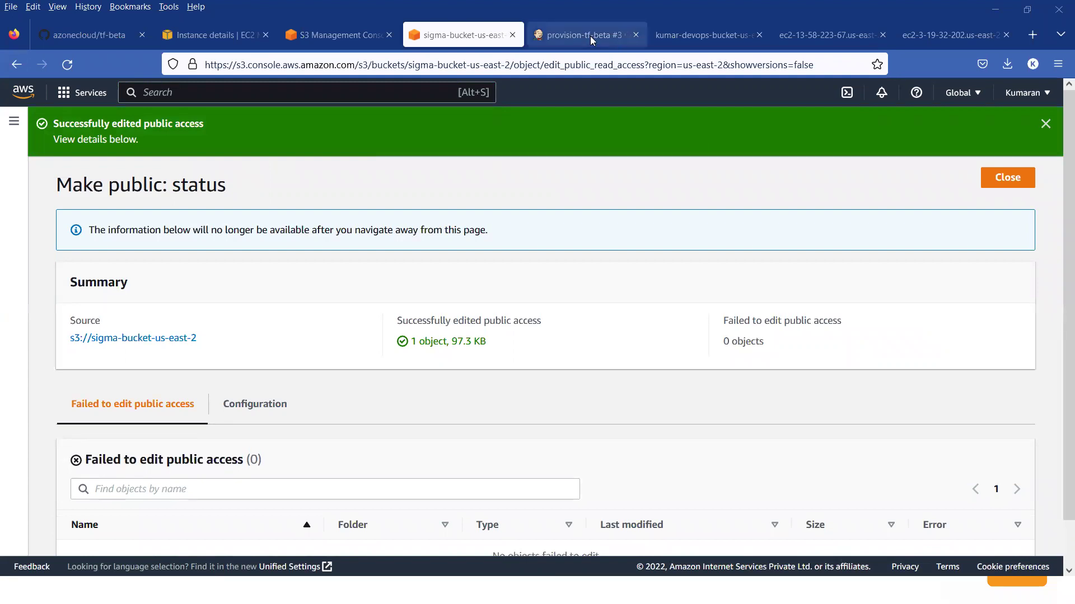
Step: Close the browser tab for the myapp.war download and both tabs showing the deployed myapp pages
{"action": "left_click", "coordinate": [704, 36]}
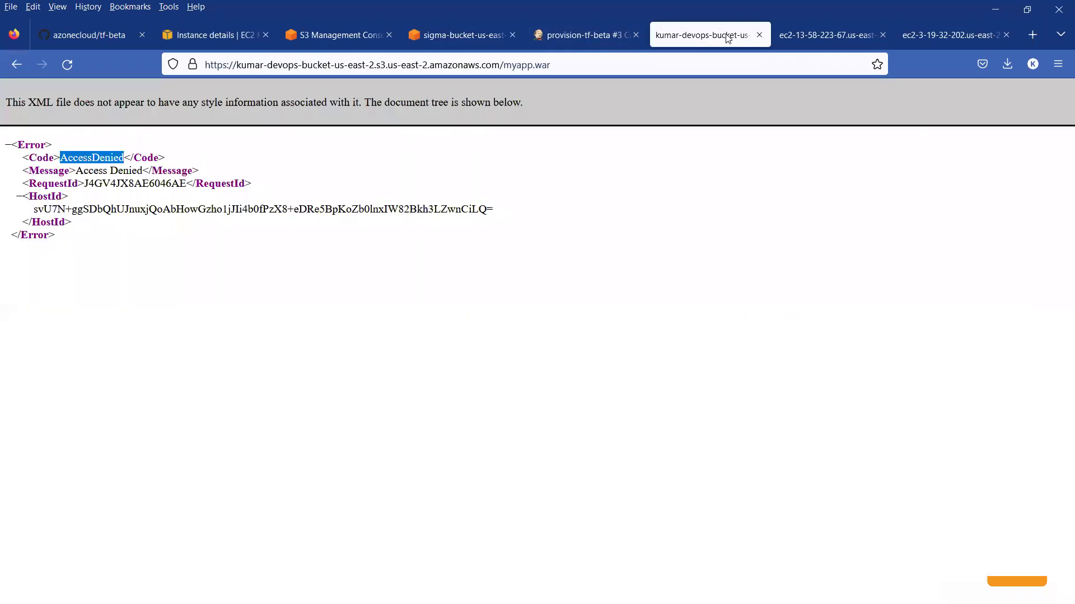
{"action": "left_click", "coordinate": [759, 35]}
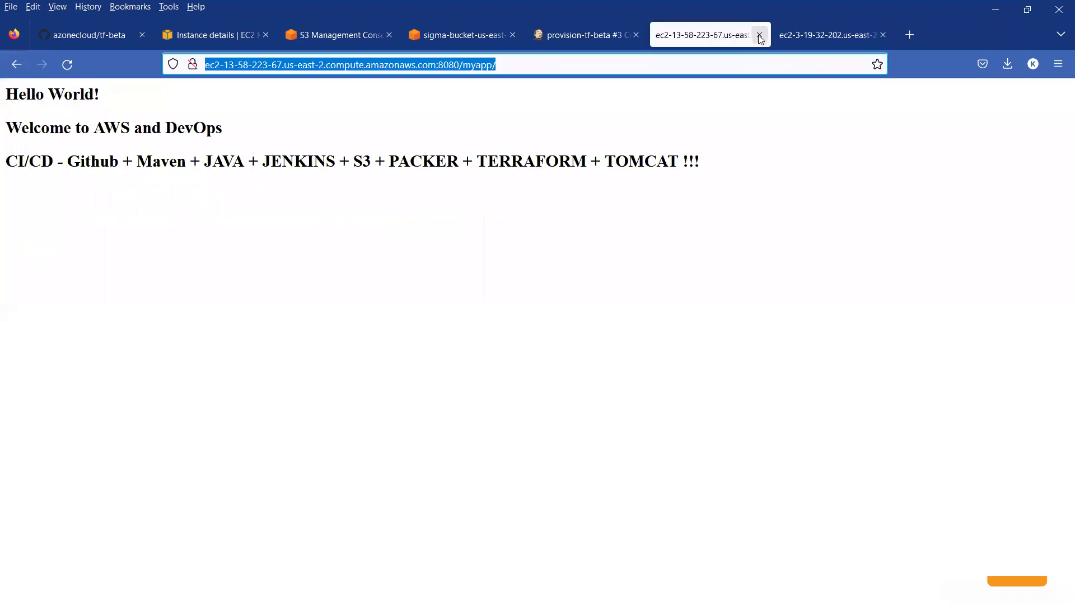
{"action": "left_click", "coordinate": [759, 35]}
{"action": "left_click", "coordinate": [759, 35]}
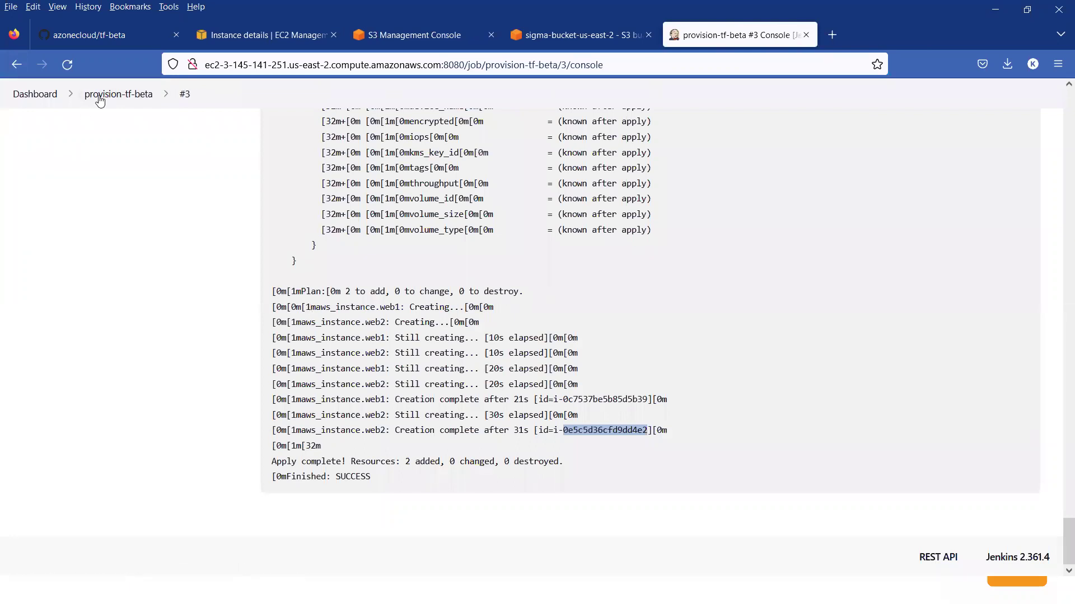
Step: Go back to the provision-tf-beta project page in Jenkins and start a new build
{"action": "left_click", "coordinate": [118, 95]}
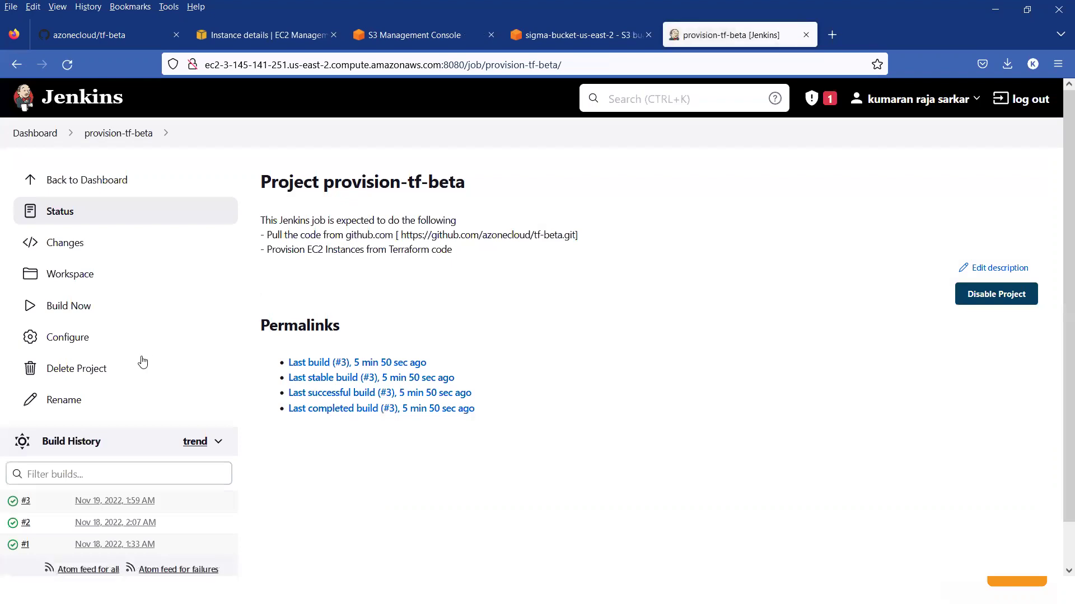
{"action": "left_click", "coordinate": [64, 313]}
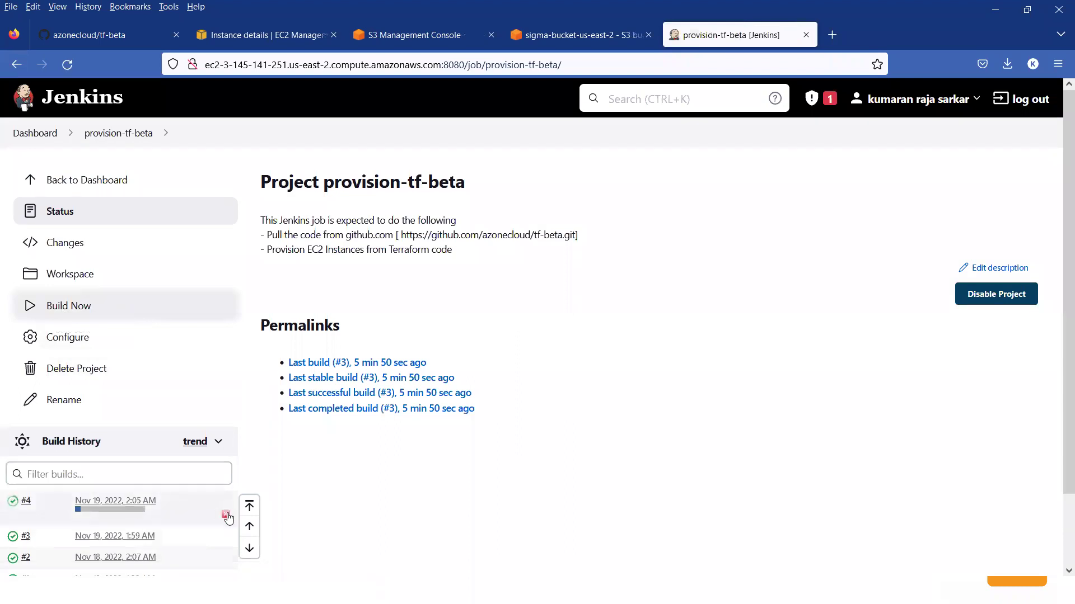
Step: Abort the running build #4 of provision-tf-beta and open the project's configuration
{"action": "left_click", "coordinate": [225, 515]}
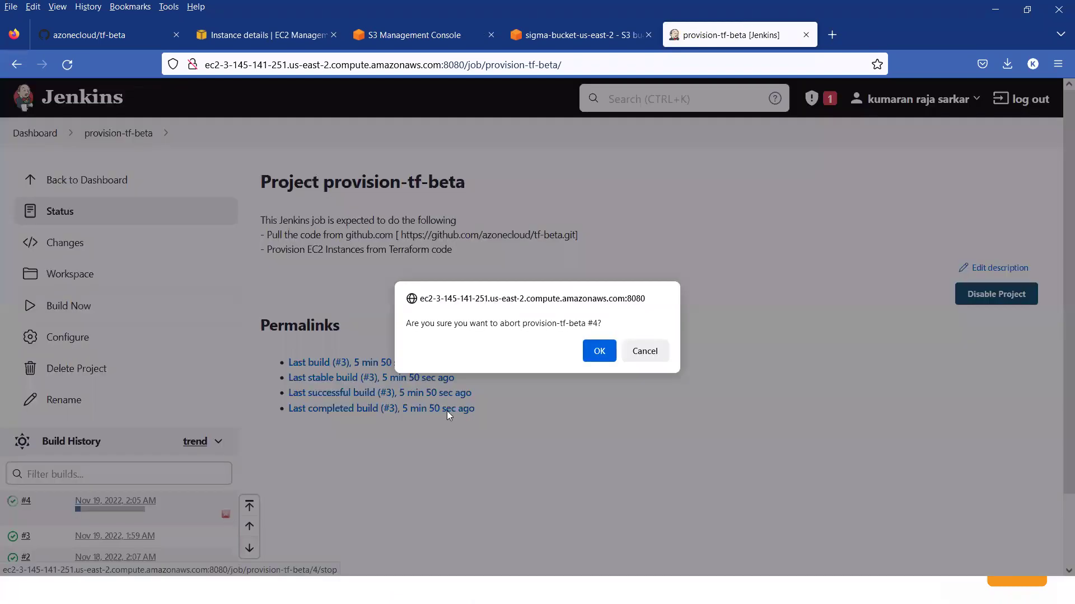
{"action": "left_click", "coordinate": [595, 351]}
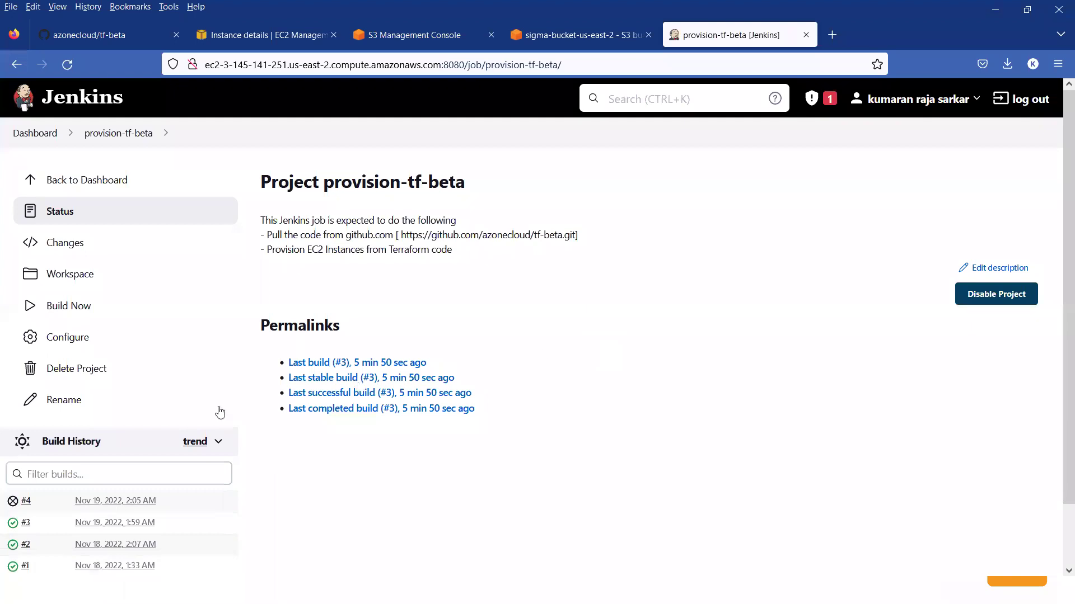
{"action": "left_click", "coordinate": [63, 338]}
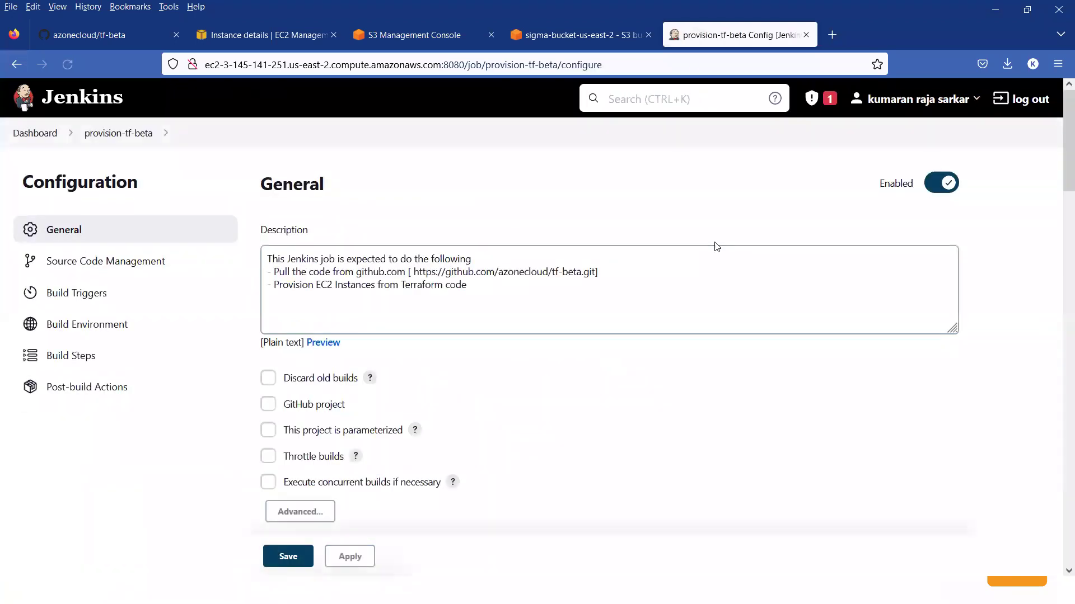
Step: In the Execute shell build step, uncomment terraform destroy --auto-approve, comment out terraform apply --auto-approve, and save the configuration
{"action": "scroll", "coordinate": [666, 313], "scroll_direction": "down", "scroll_amount": 12}
{"action": "scroll", "coordinate": [666, 312], "scroll_direction": "down", "scroll_amount": 10}
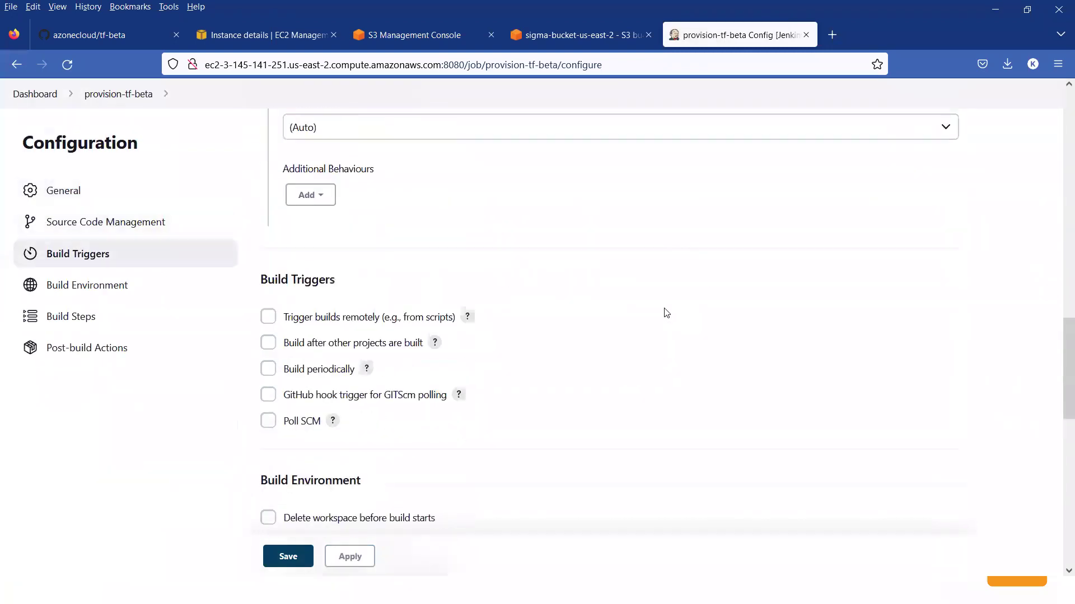
{"action": "left_click", "coordinate": [289, 258]}
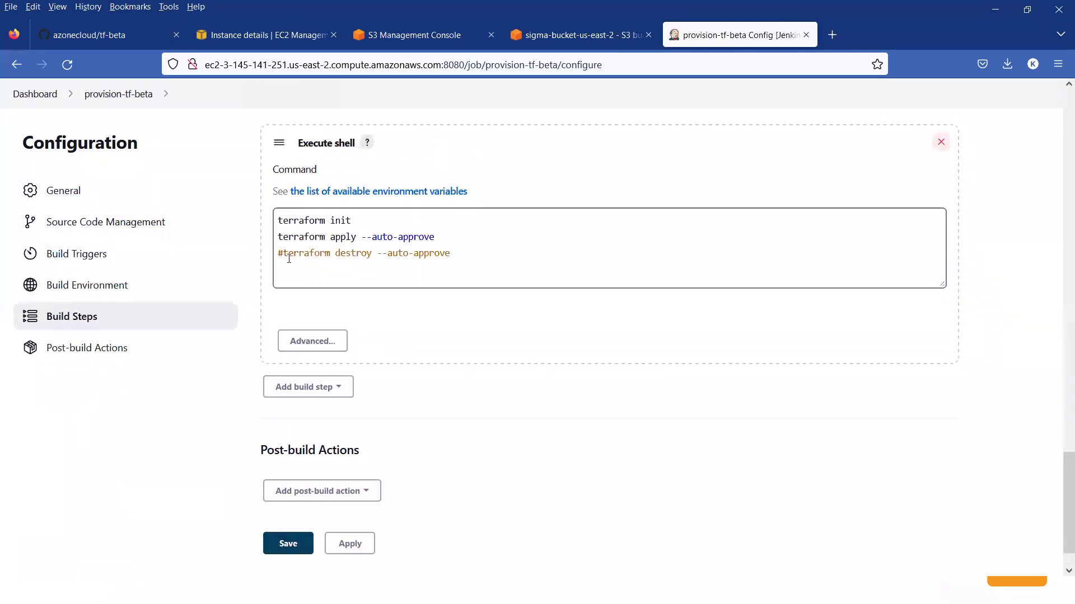
{"action": "key", "text": "BackSpace"}
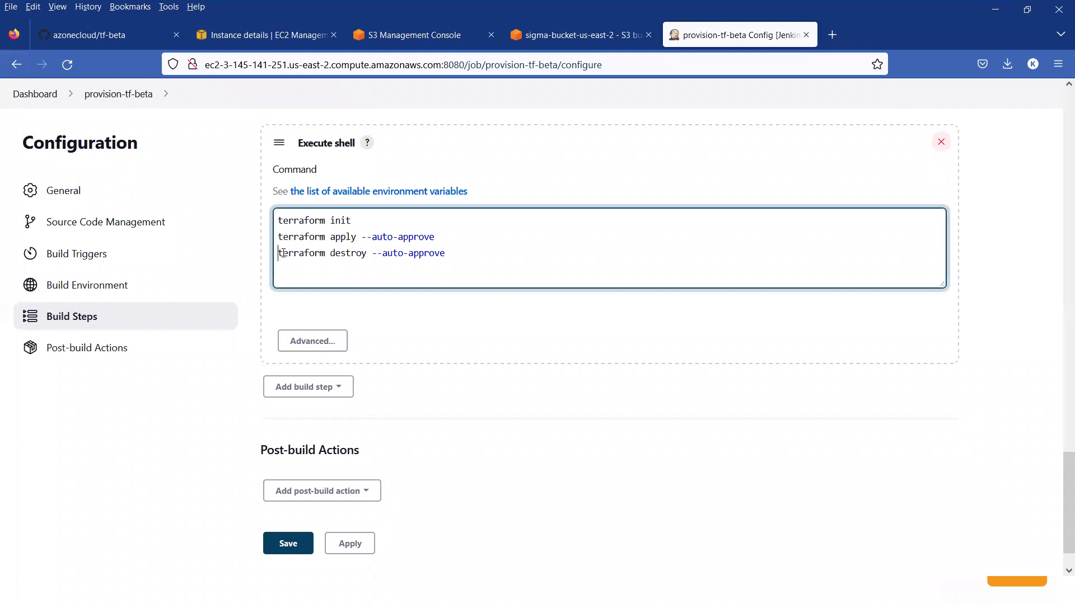
{"action": "type", "text": "#"}
{"action": "left_click", "coordinate": [357, 543]}
{"action": "left_click", "coordinate": [298, 548]}
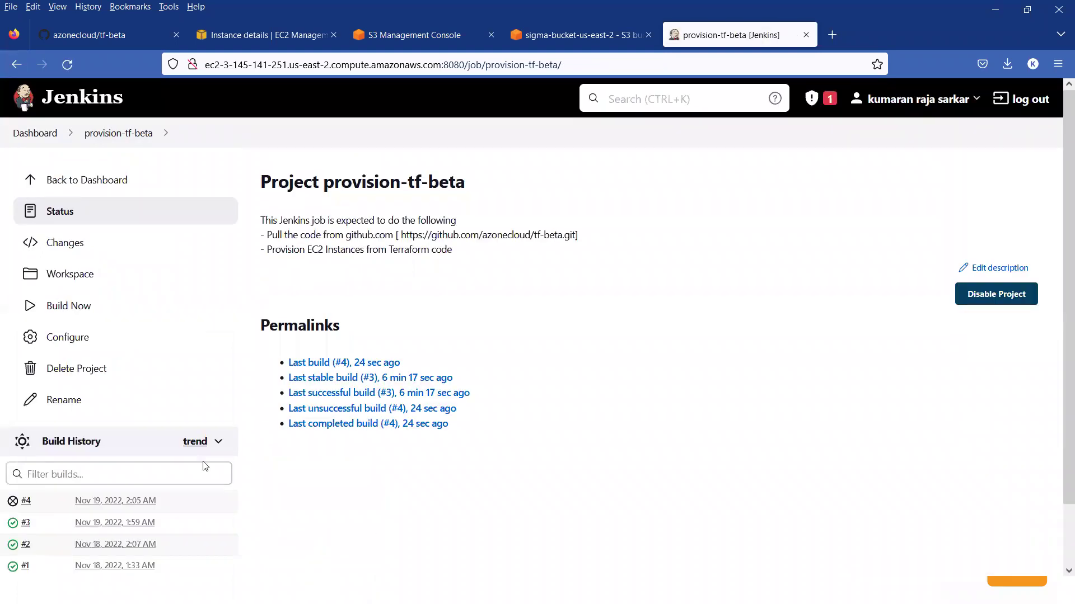
Step: Start a new provision-tf-beta build and open its live console output
{"action": "left_click", "coordinate": [66, 314]}
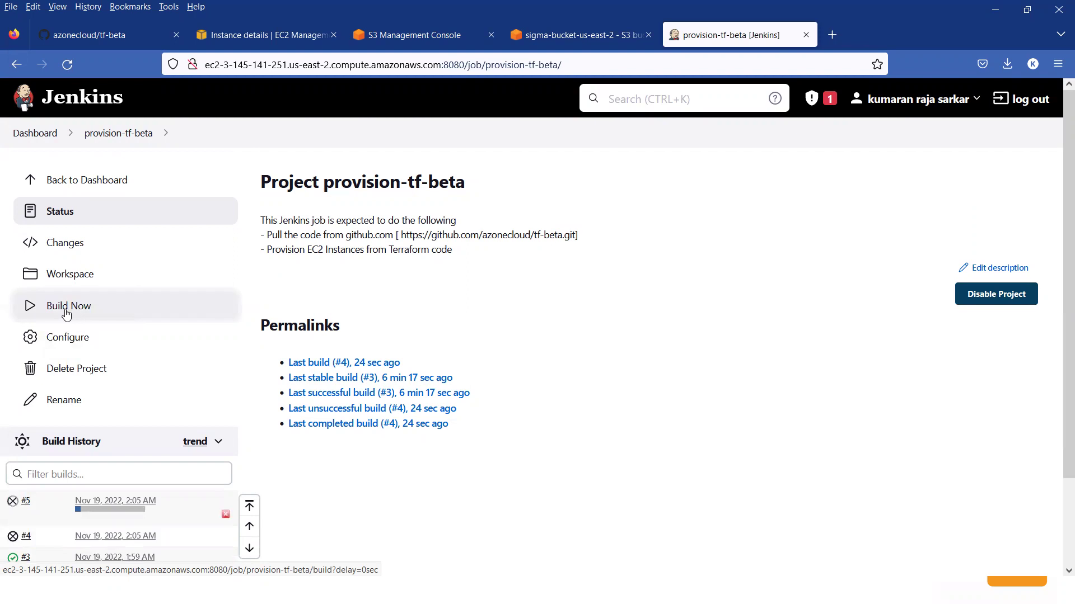
{"action": "left_click", "coordinate": [112, 501]}
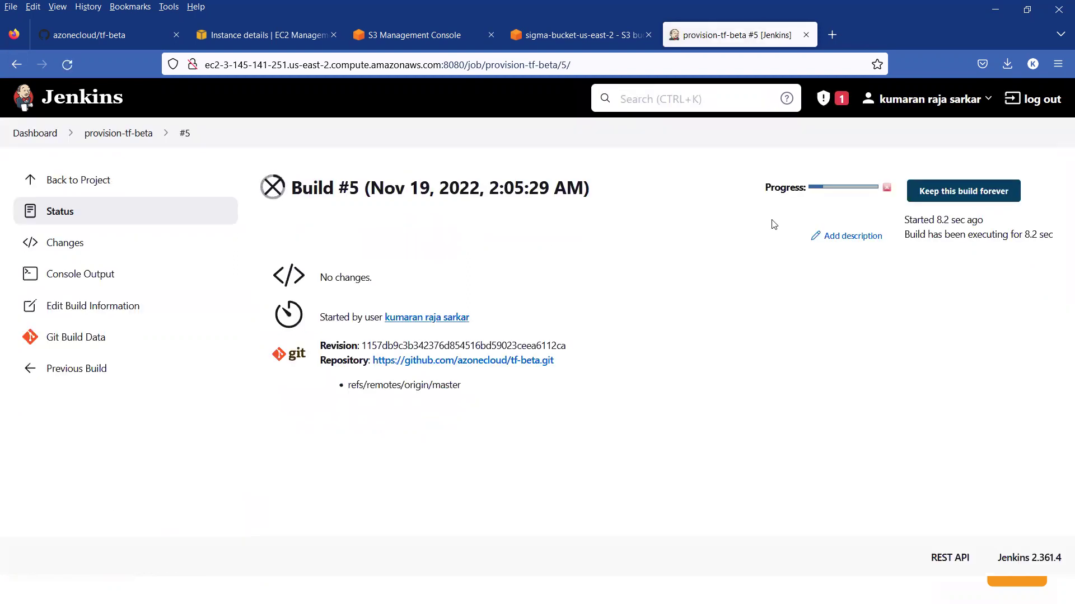
{"action": "left_click", "coordinate": [858, 190]}
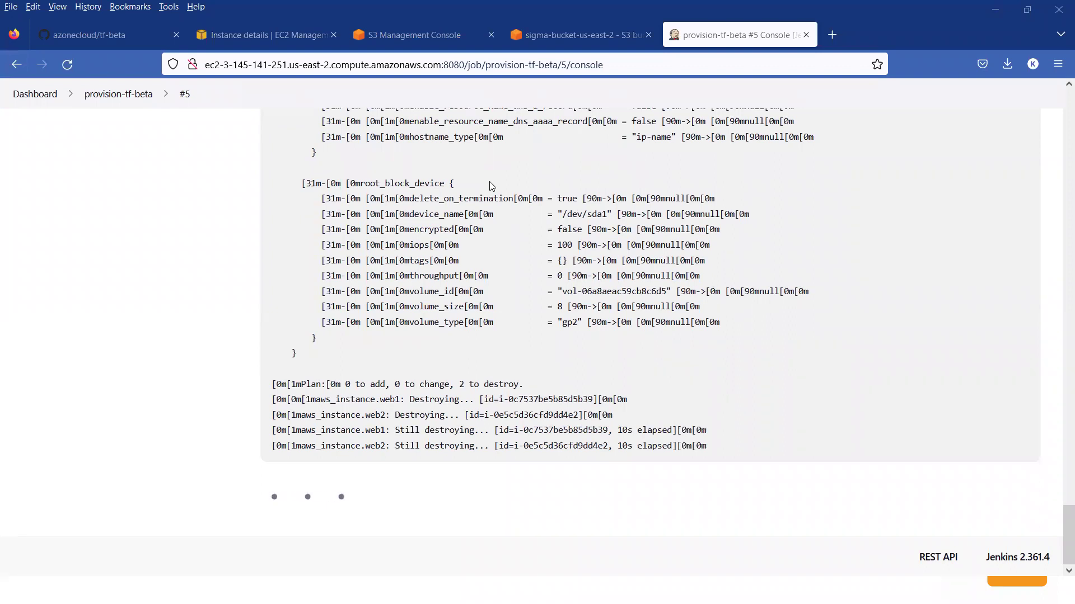
Step: Switch to the S3 console, open devops-tools-installation-aws.md in sigma-bucket-us-east-2, and copy its object URL
{"action": "left_click", "coordinate": [602, 28]}
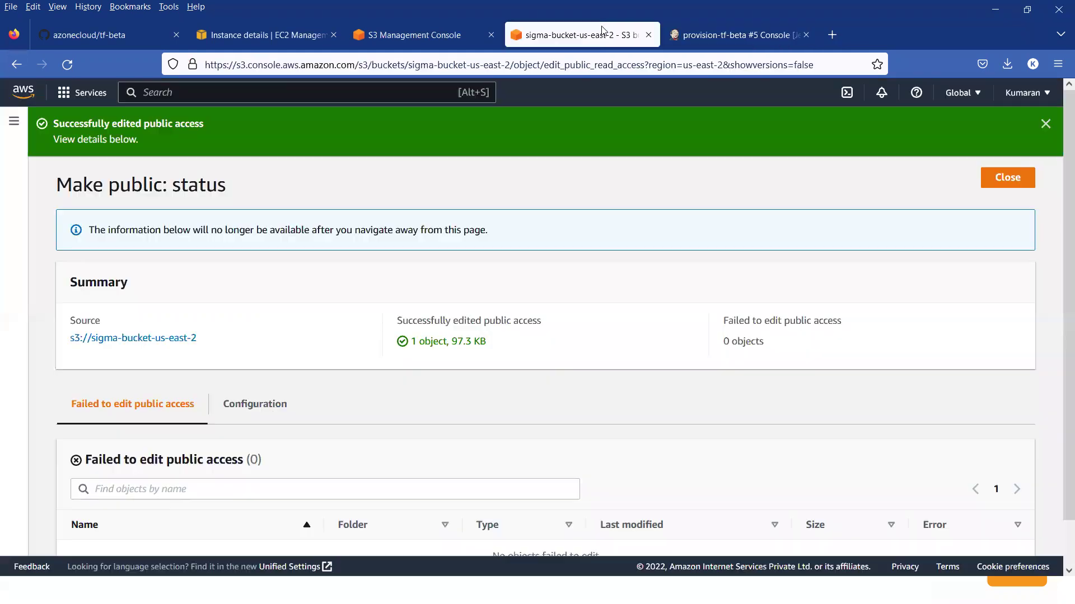
{"action": "left_click", "coordinate": [1001, 178]}
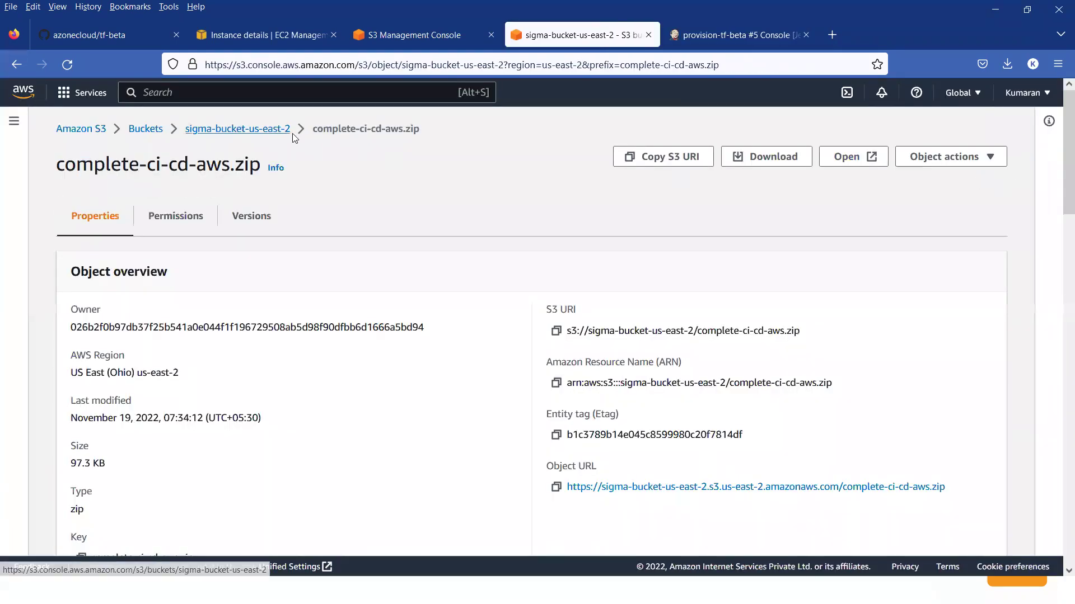
{"action": "left_click", "coordinate": [292, 133]}
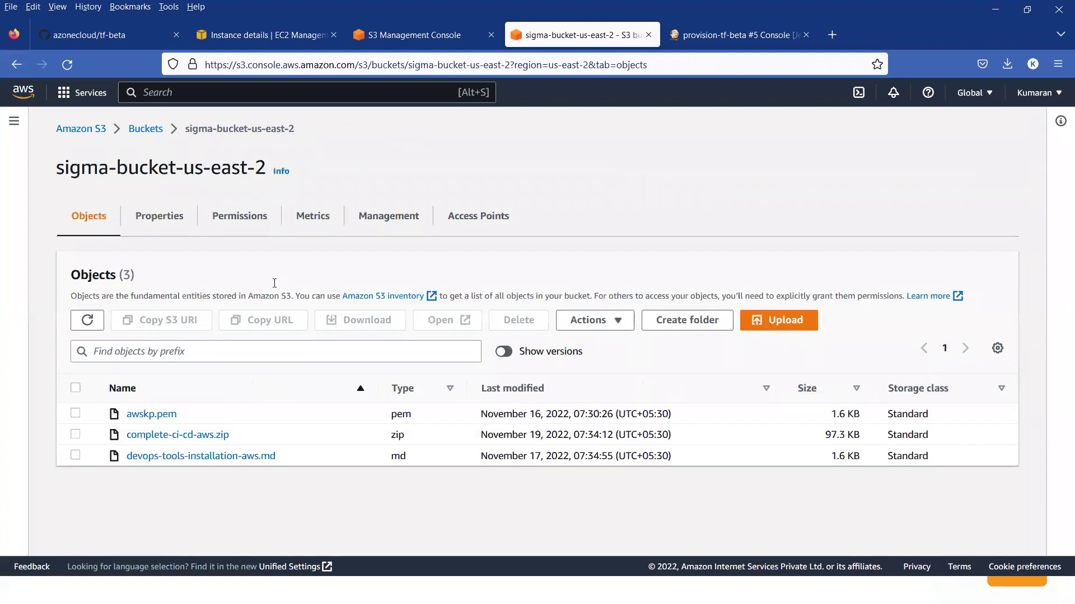
{"action": "left_click", "coordinate": [200, 456]}
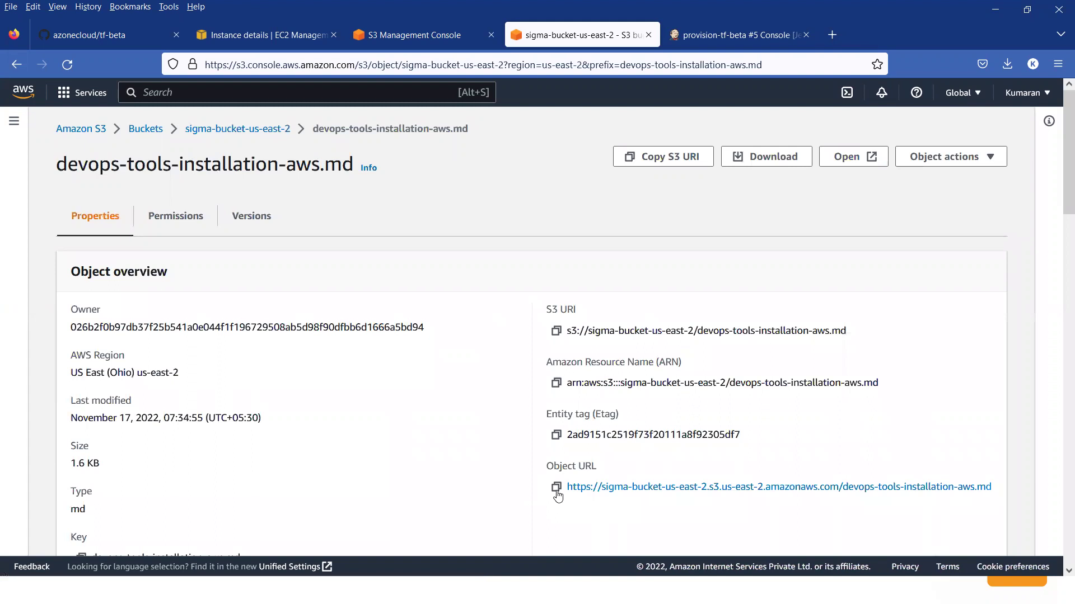
{"action": "left_click", "coordinate": [556, 490]}
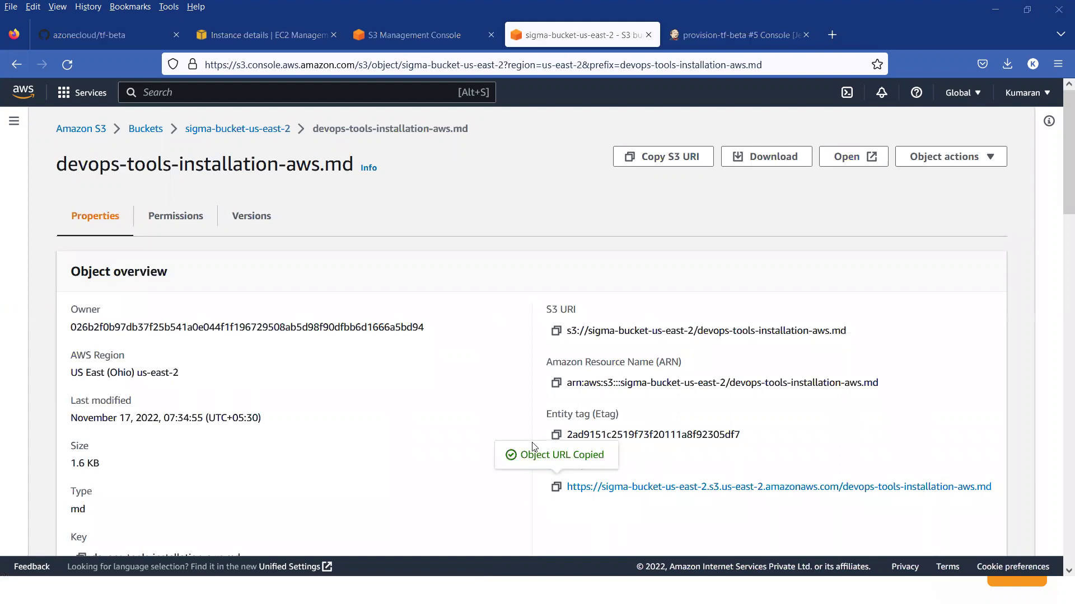
Step: Make the devops-tools-installation-aws.md object public using ACL and close the status page
{"action": "left_click", "coordinate": [946, 157]}
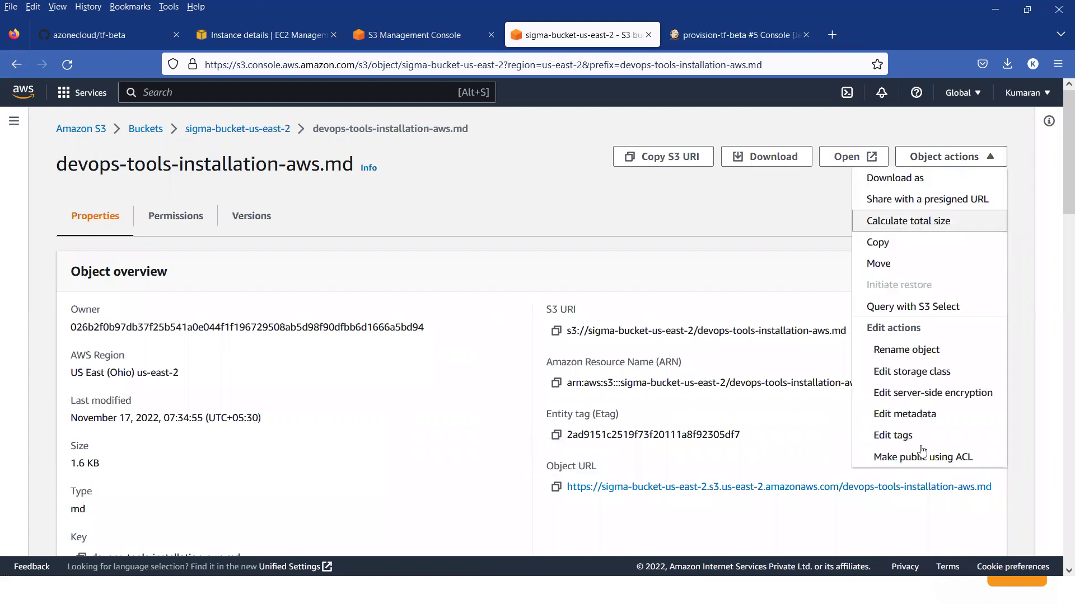
{"action": "left_click", "coordinate": [924, 457]}
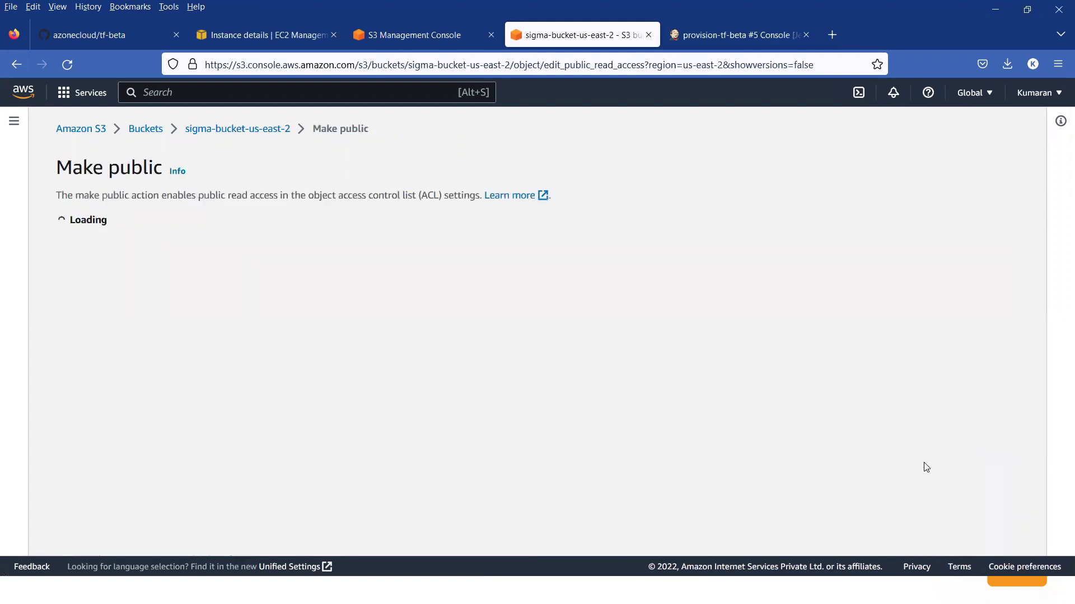
{"action": "left_click", "coordinate": [572, 485]}
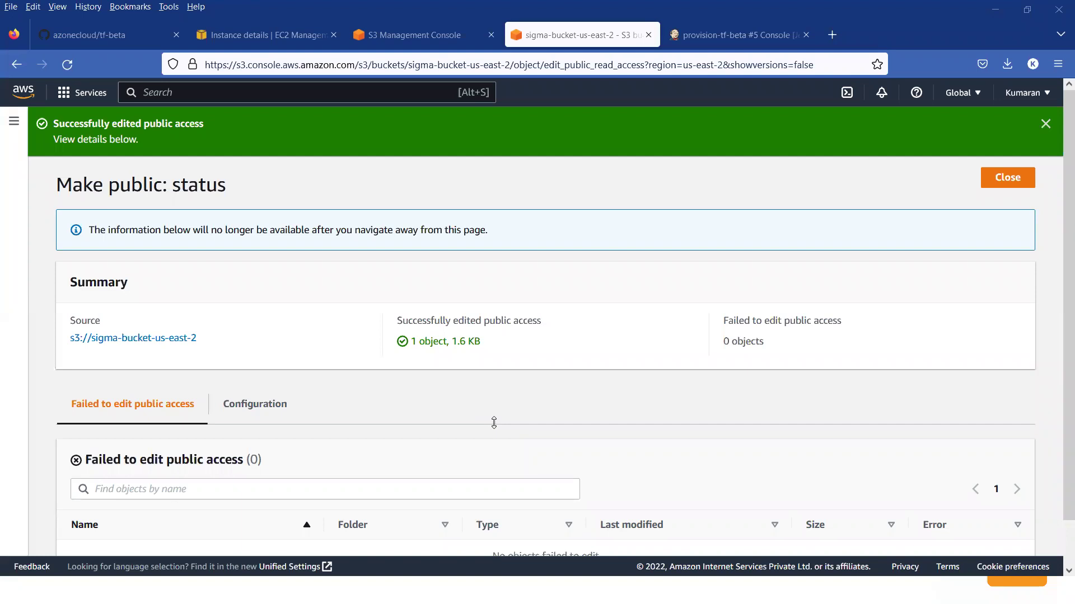
{"action": "left_click", "coordinate": [1044, 126]}
{"action": "left_click", "coordinate": [1042, 131]}
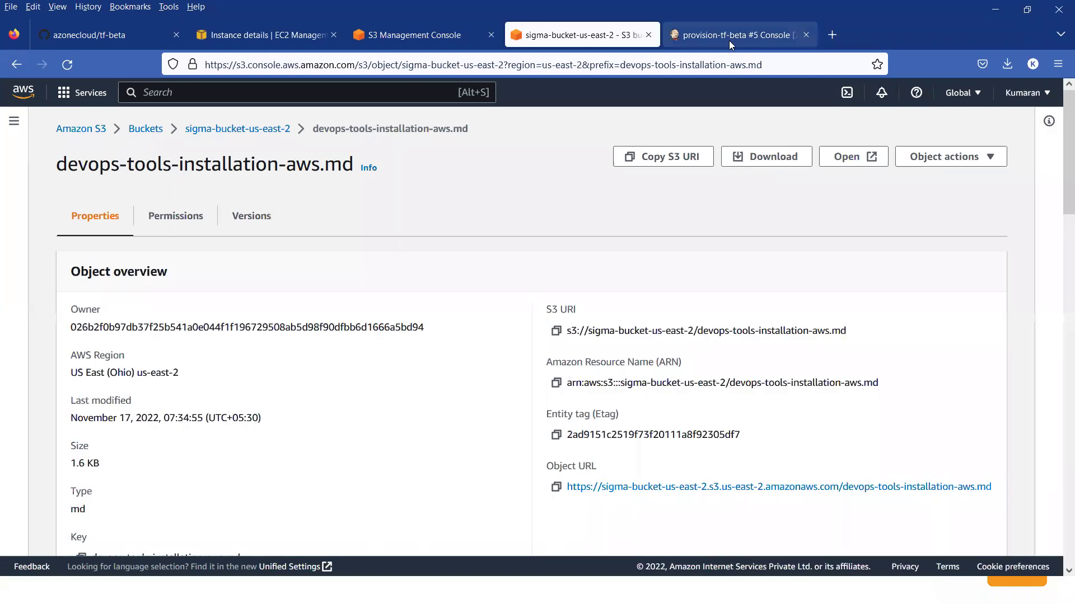
Step: Return to Jenkins, check the end of the build's console output, and log out from the provision-tf-beta project page
{"action": "left_click", "coordinate": [730, 40]}
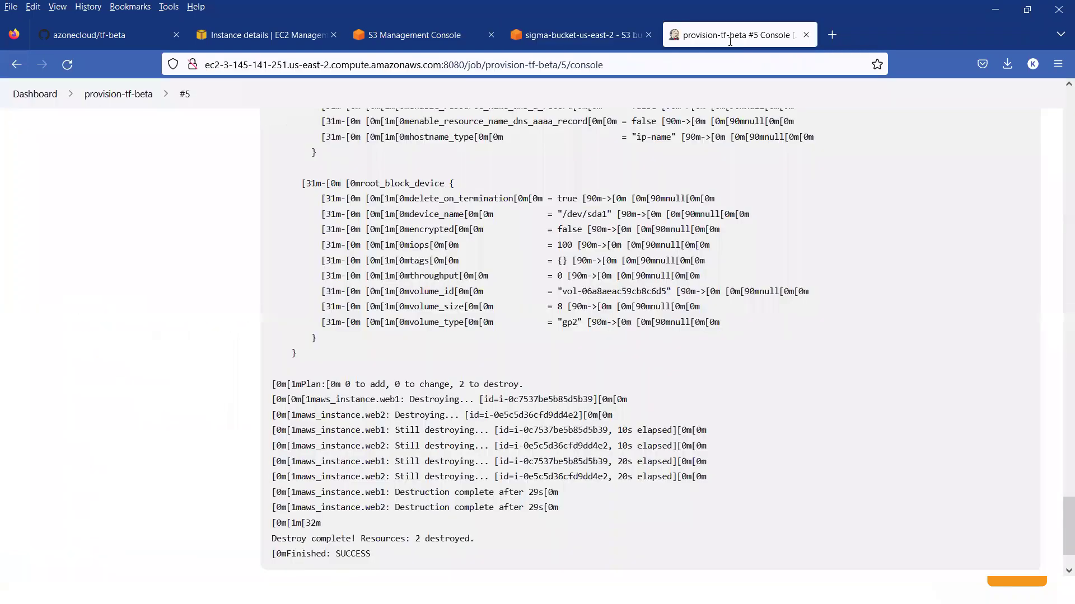
{"action": "double_click", "coordinate": [418, 538]}
{"action": "left_click", "coordinate": [115, 103]}
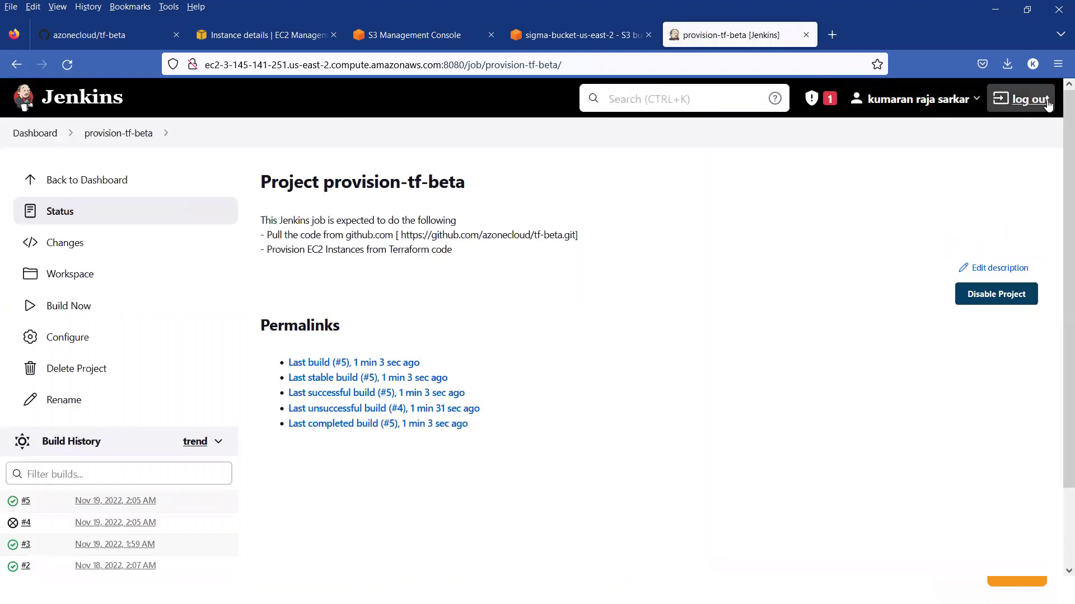
{"action": "left_click", "coordinate": [1046, 104]}
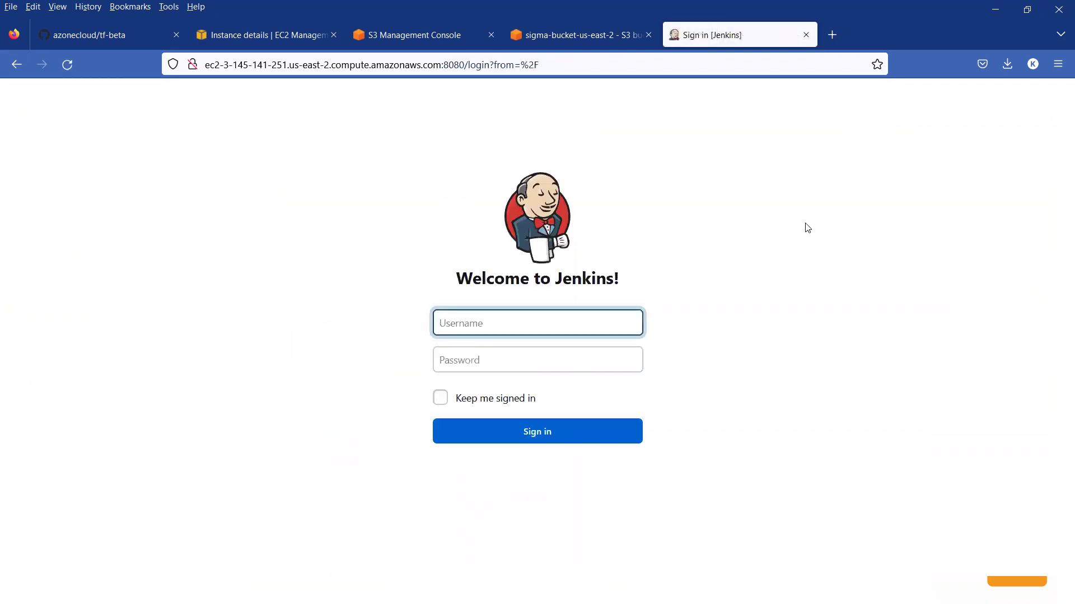